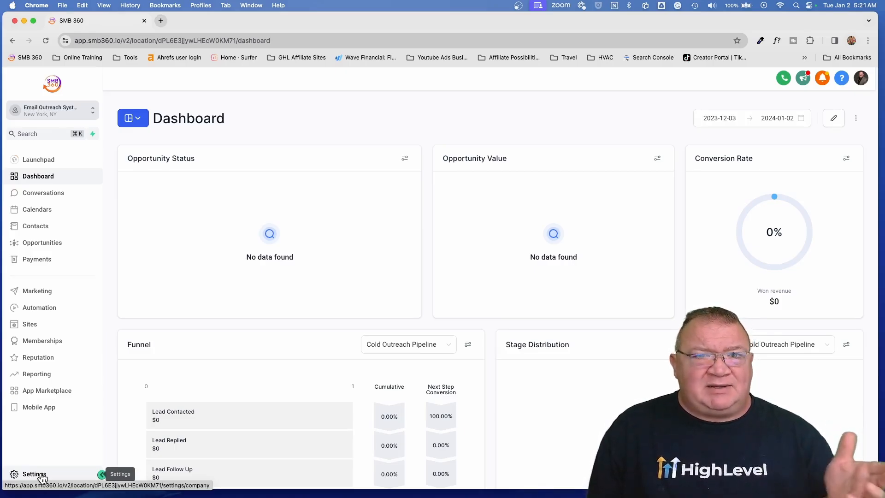
# Open the Domains page in the sub-account settings.
pyautogui.click(42, 477)
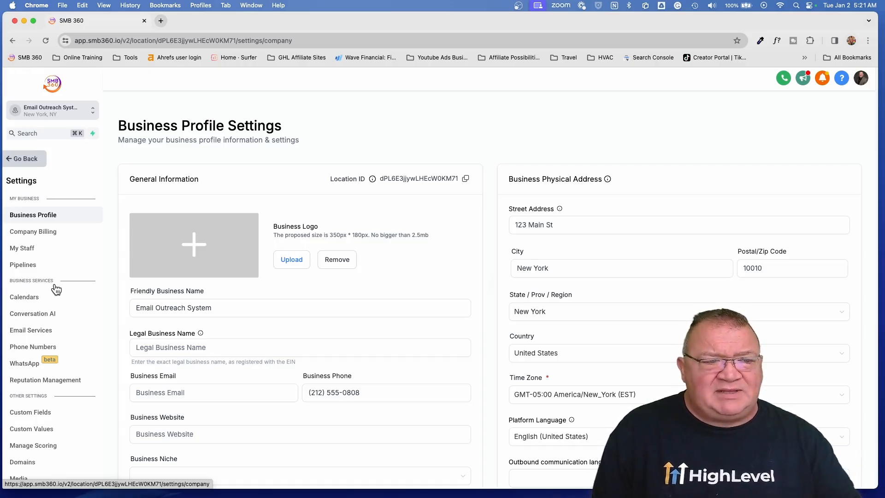
pyautogui.scroll(-5, 56, 293)
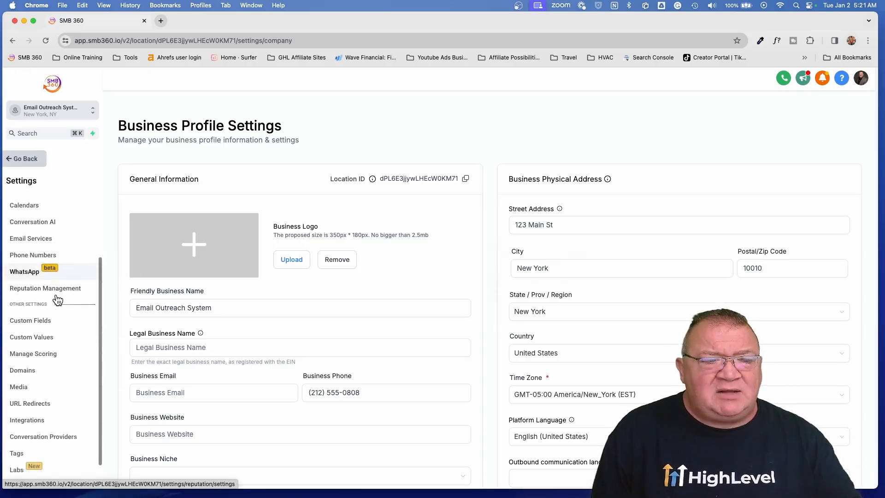
pyautogui.click(35, 365)
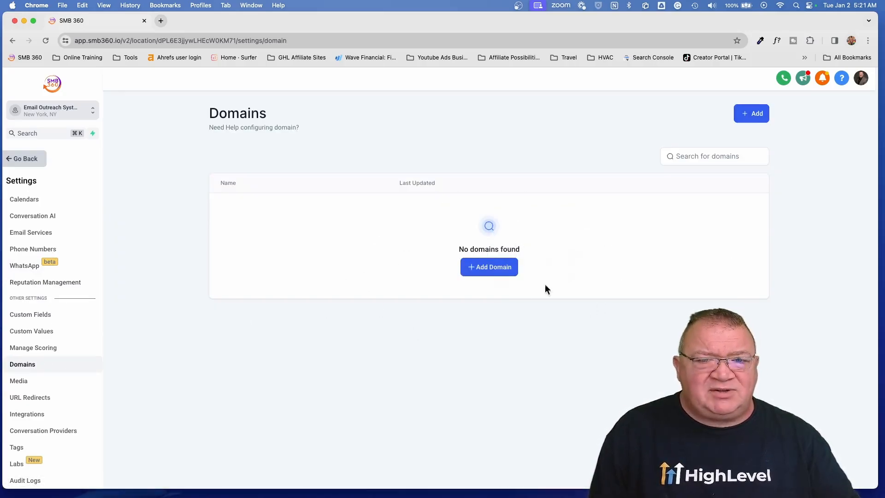
# Enter digiglobalmedia.com as the URL of a new domain to connect, and close the form without continuing.
pyautogui.click(485, 267)
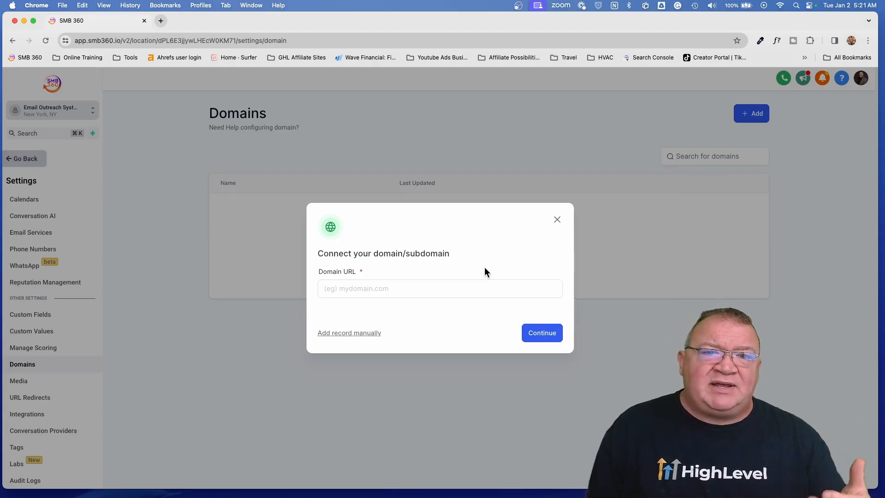
pyautogui.click(419, 291)
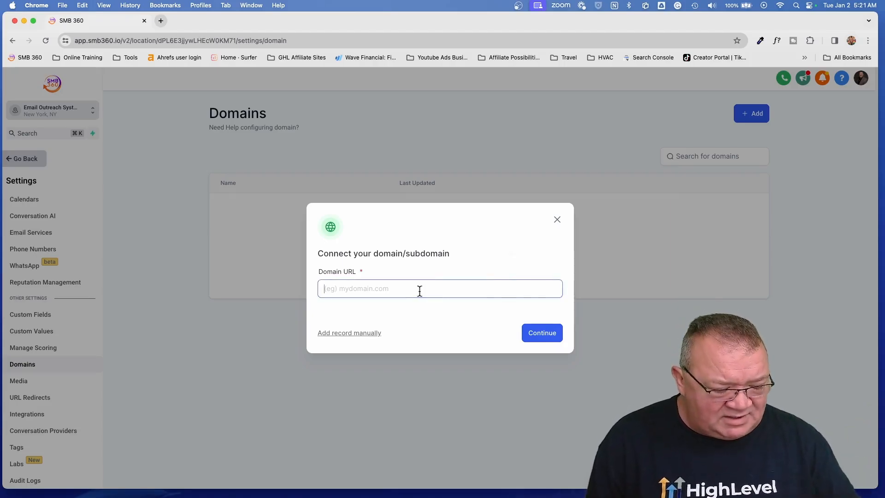
pyautogui.write('digi')
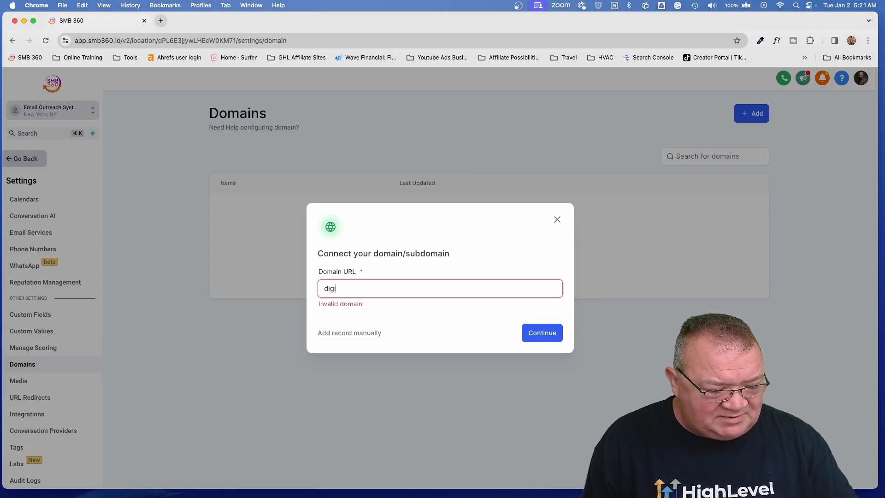
pyautogui.write('globa')
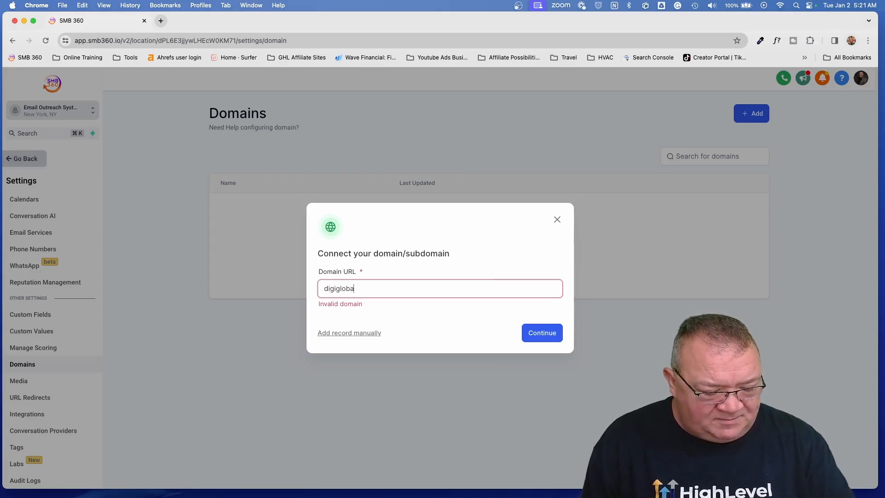
pyautogui.write('lmedia.com')
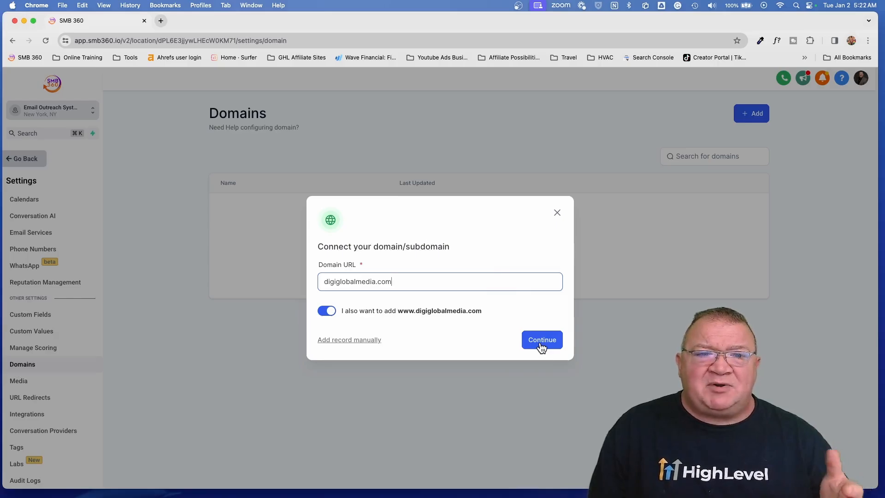
pyautogui.click(557, 213)
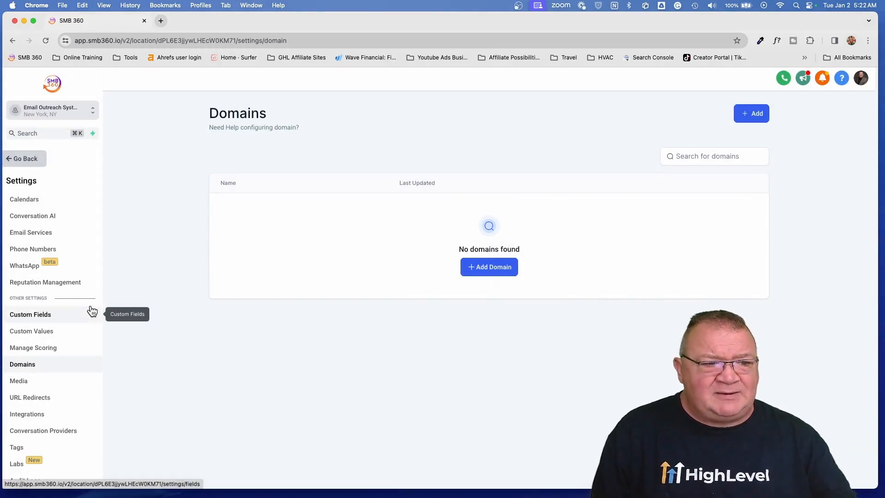
# View the options for adding a number in the Phone Numbers settings, and dismiss the toll-free number tip.
pyautogui.click(31, 251)
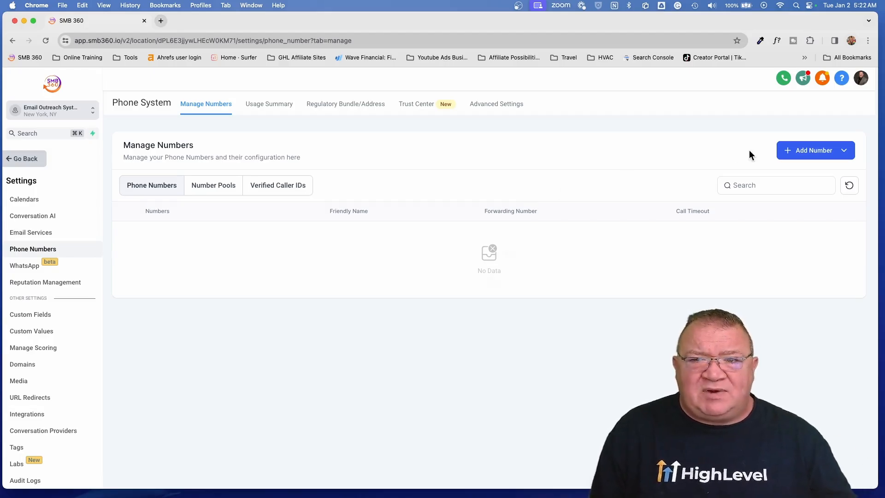
pyautogui.click(809, 151)
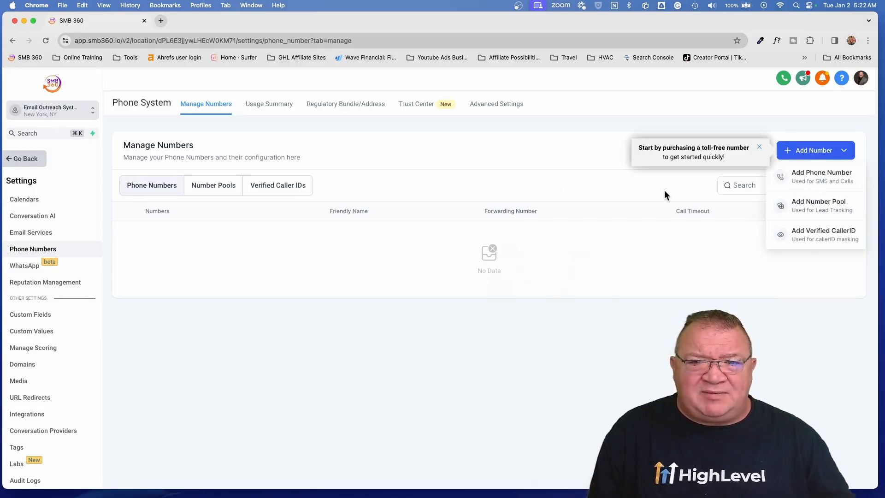
pyautogui.click(580, 182)
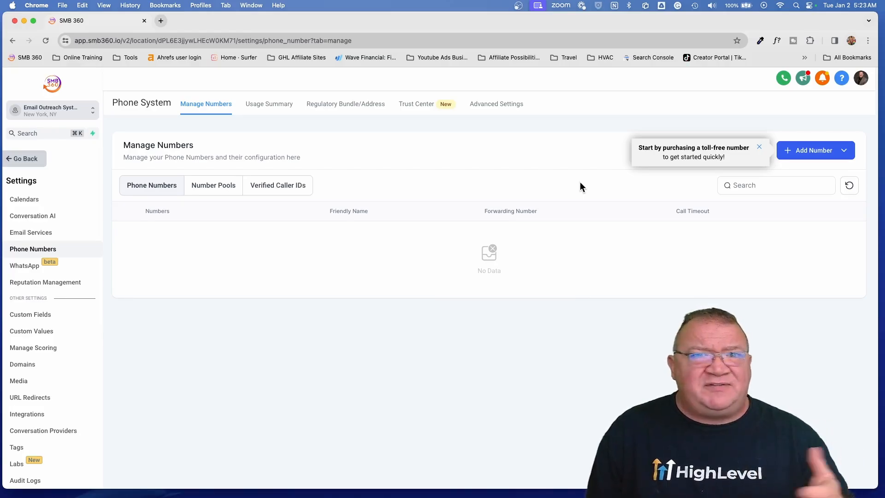
pyautogui.click(759, 146)
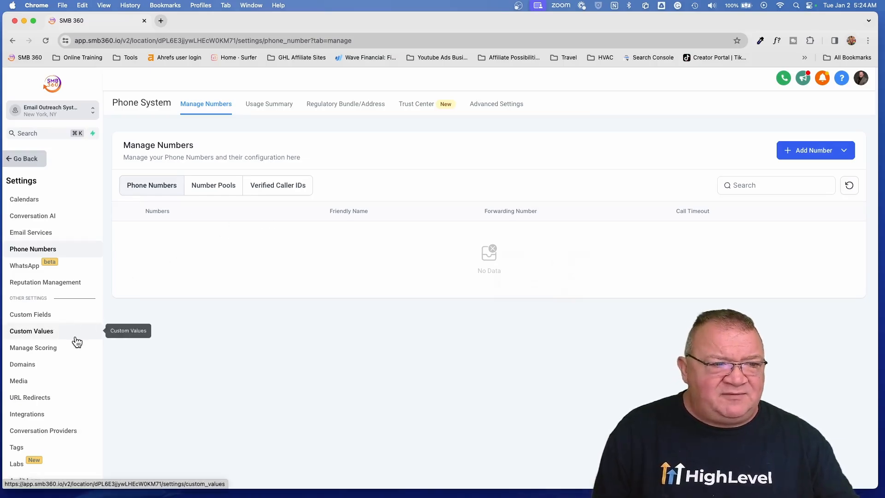
# View the form for adding a dedicated sending domain in Email Services, and return to the SMTP Service overview.
pyautogui.click(27, 234)
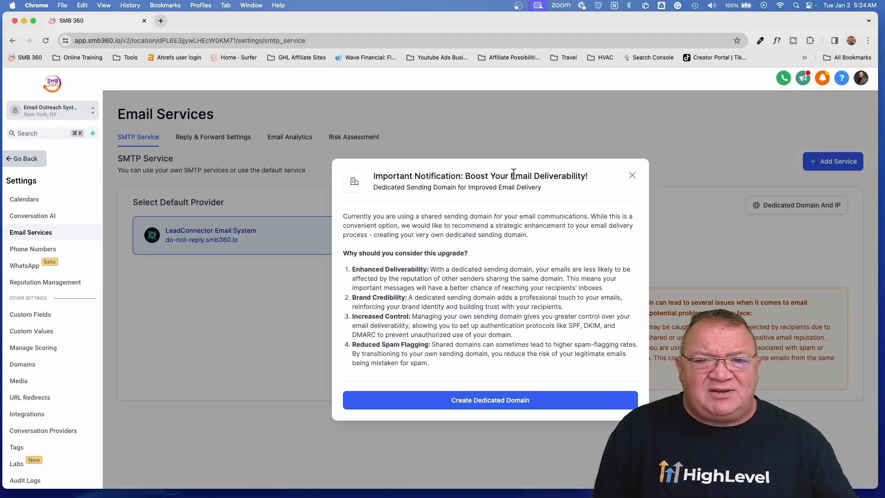
pyautogui.click(486, 406)
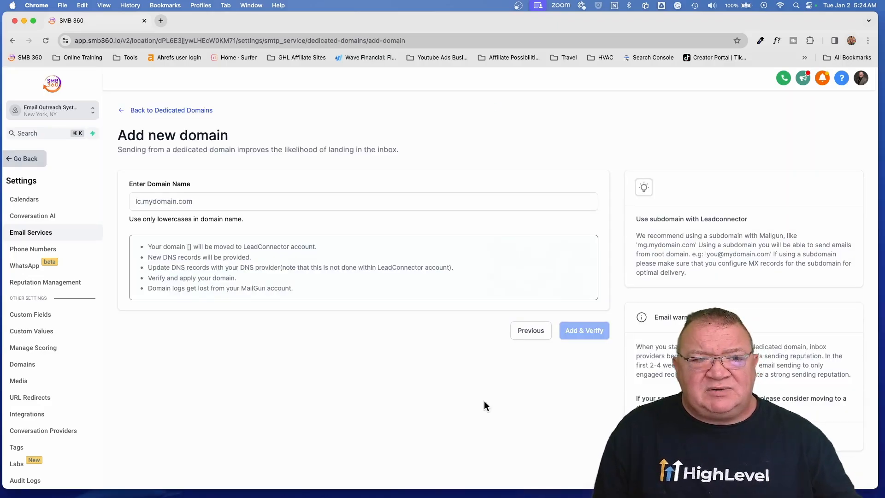
pyautogui.click(186, 202)
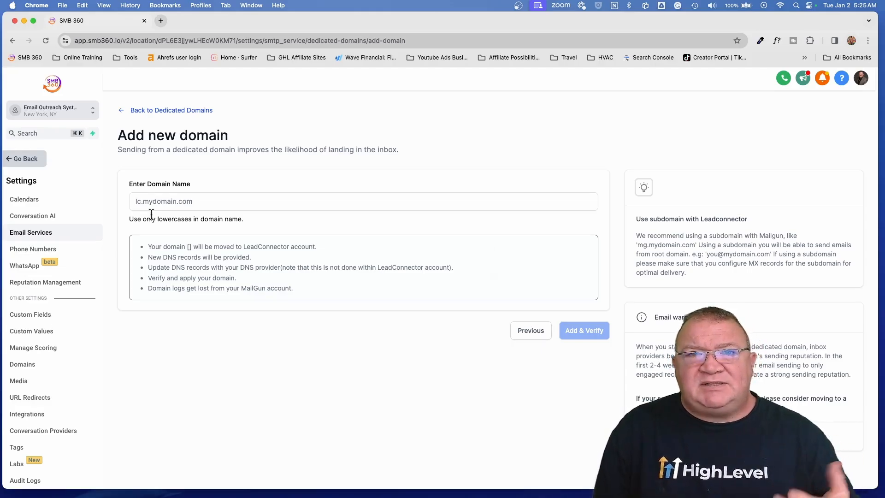
pyautogui.click(127, 111)
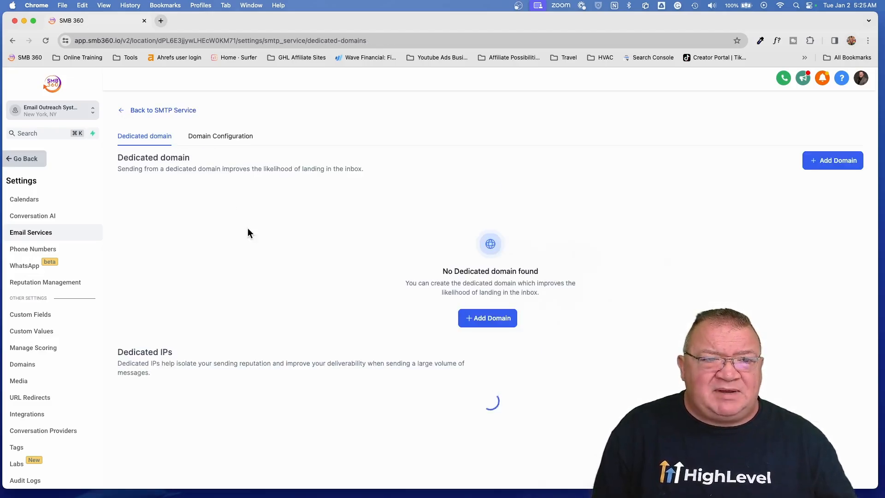
pyautogui.click(134, 110)
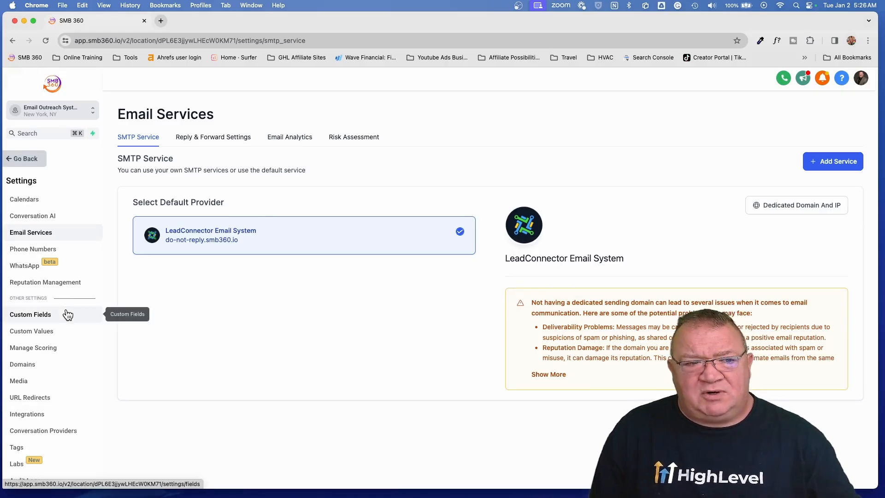
# Review the custom fields and custom values, viewing the Schedule Calendar Link value in its edit form and cancelling without changes.
pyautogui.click(46, 314)
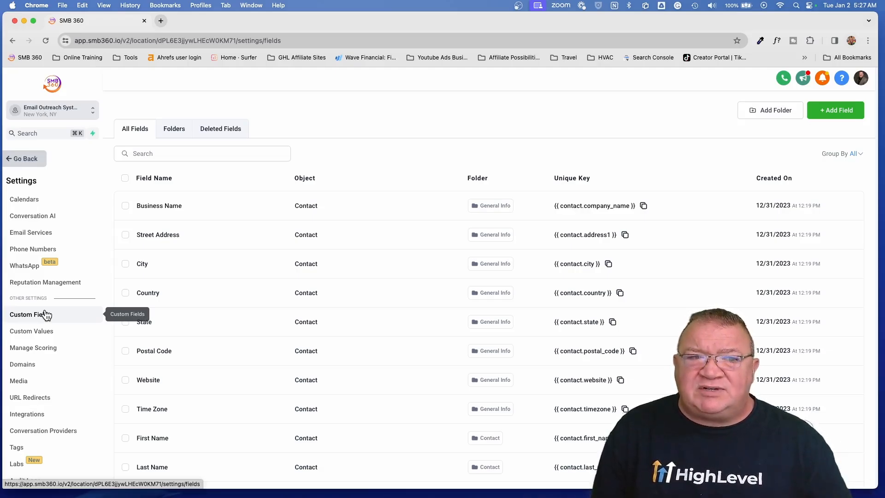
pyautogui.click(42, 335)
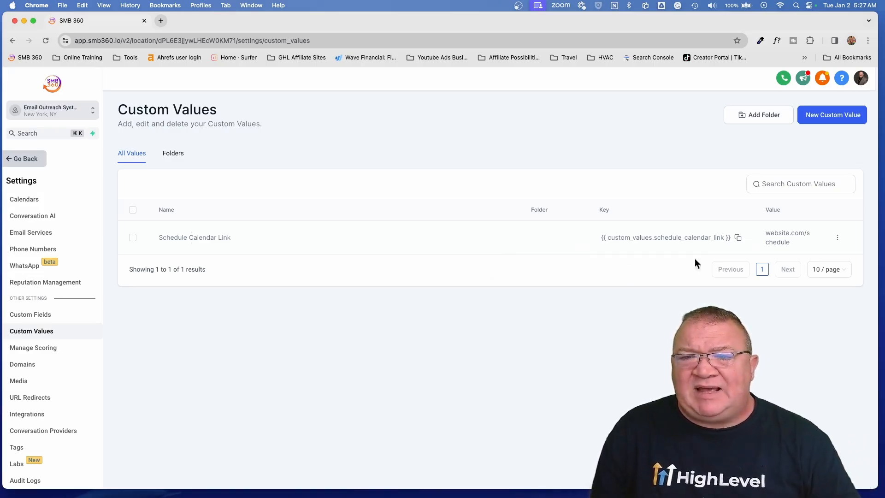
pyautogui.click(837, 237)
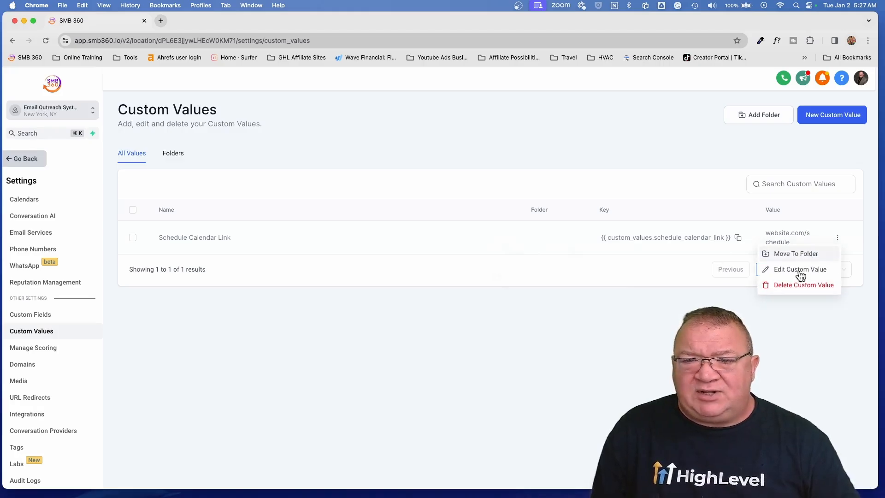
pyautogui.click(785, 271)
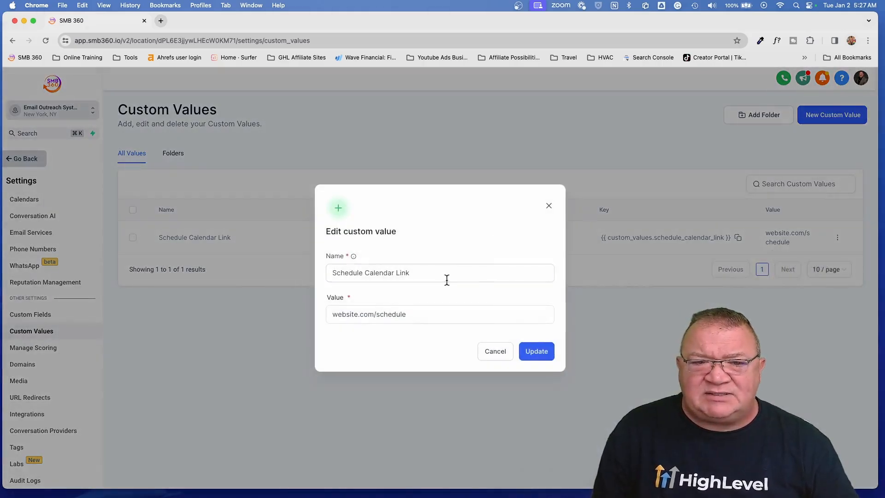
pyautogui.moveTo(330, 314); pyautogui.dragTo(411, 310)
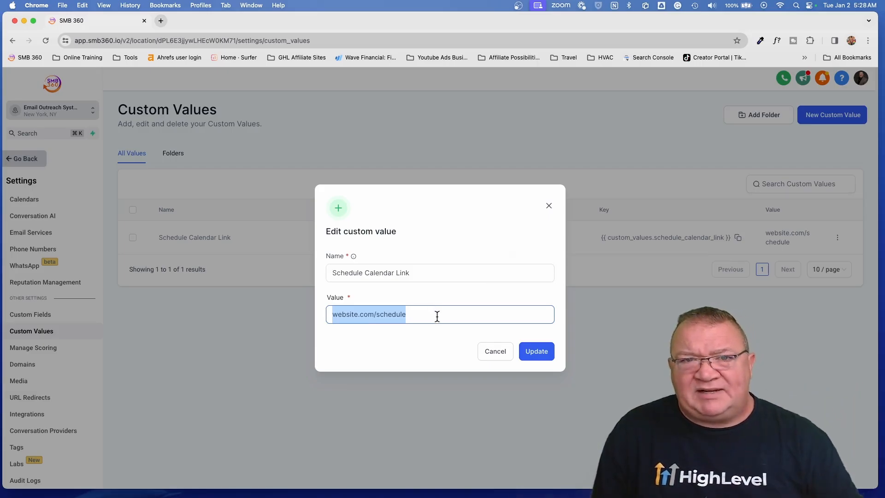
pyautogui.click(494, 352)
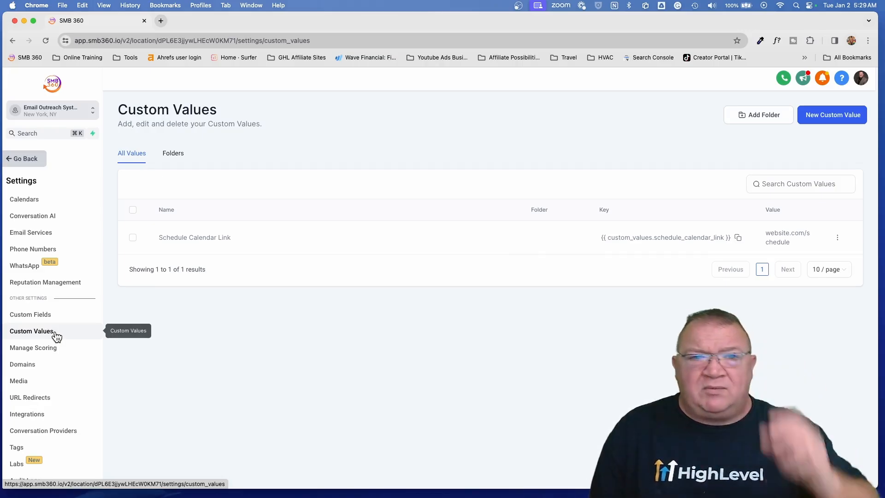
# Leave the settings and open the Discovery Call calendar for editing from the calendar settings.
pyautogui.click(21, 161)
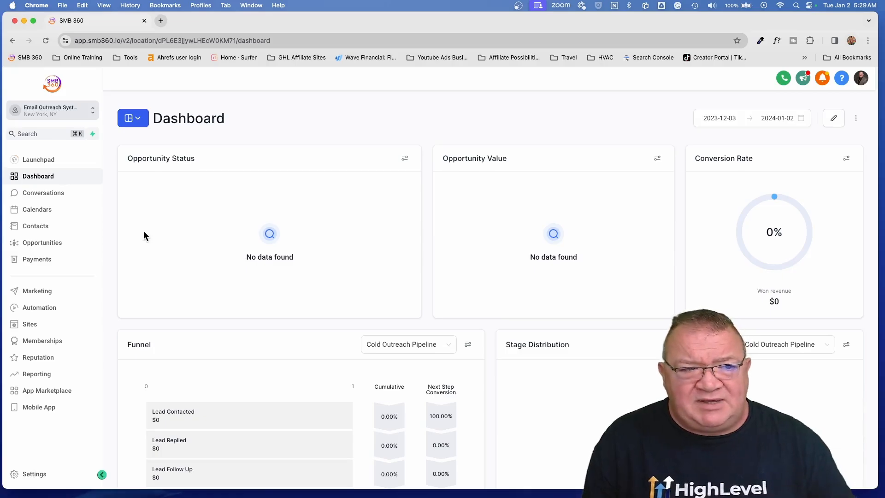
pyautogui.click(41, 208)
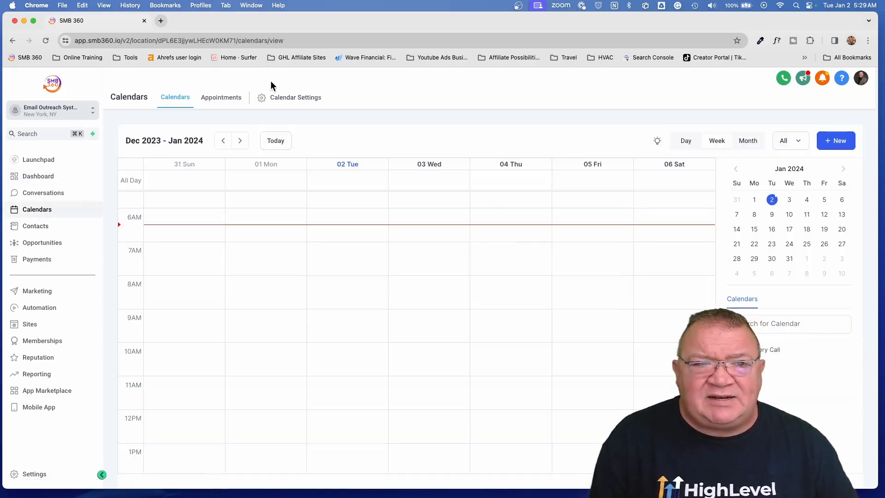
pyautogui.click(290, 97)
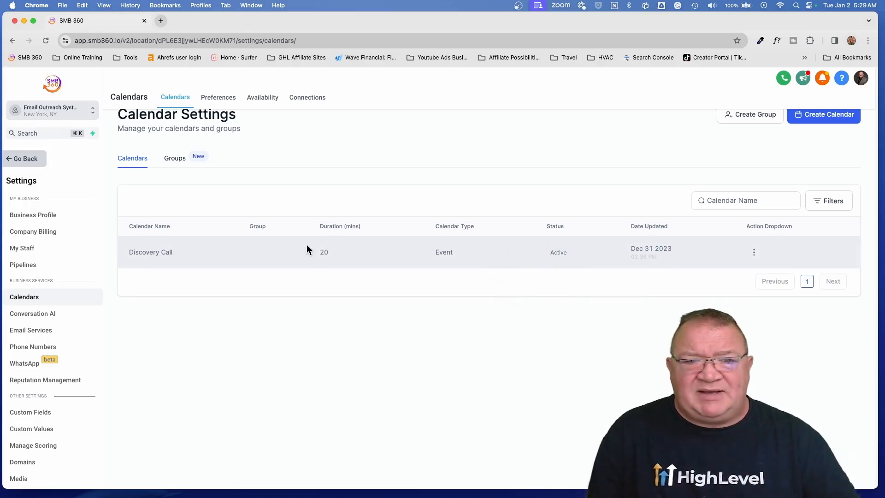
pyautogui.click(754, 253)
pyautogui.click(746, 273)
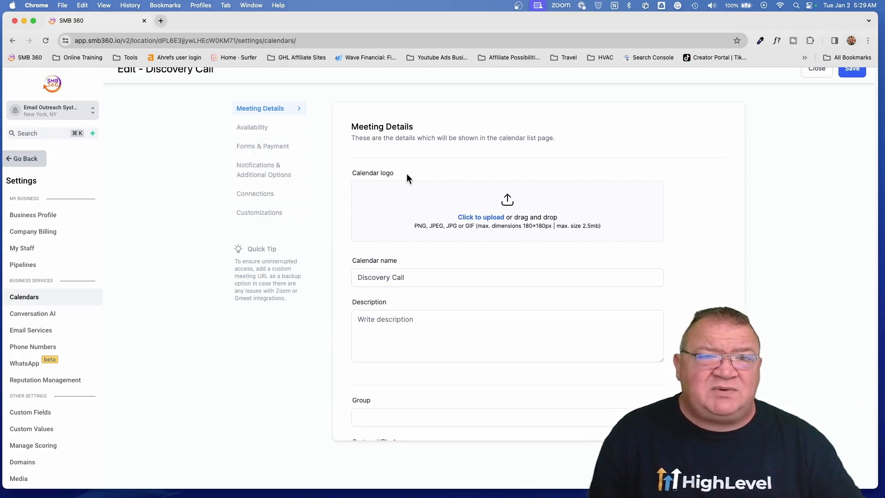
# Check which forms can be selected in the Discovery Call calendar's Forms & Payment settings.
pyautogui.click(251, 148)
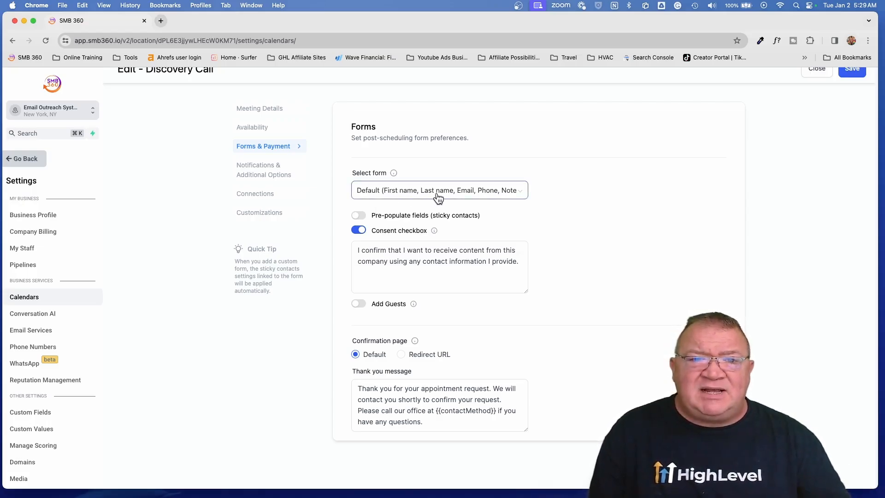
pyautogui.click(511, 195)
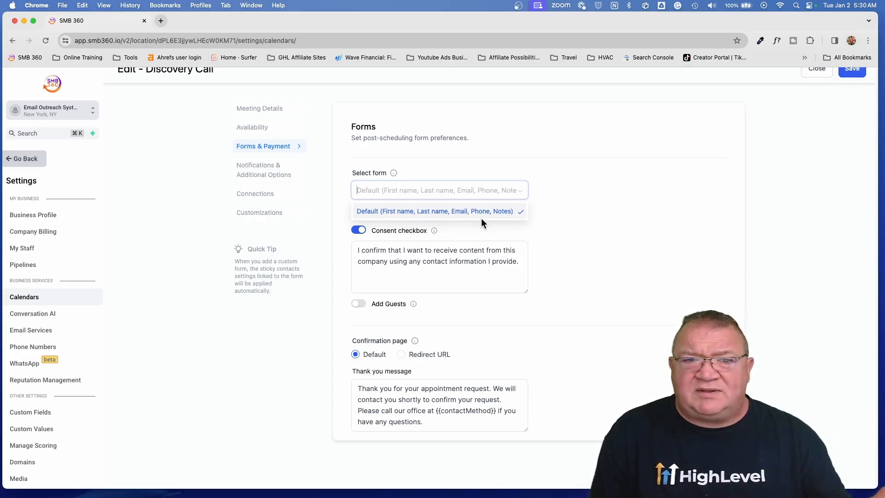
pyautogui.click(560, 206)
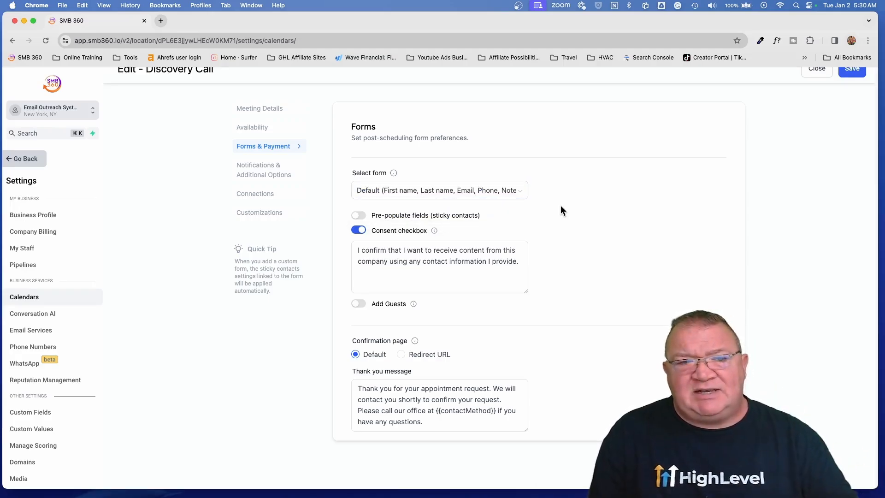
# Review the Discovery Call calendar's external calendar connection and its widget customization options down to the custom code field.
pyautogui.click(264, 196)
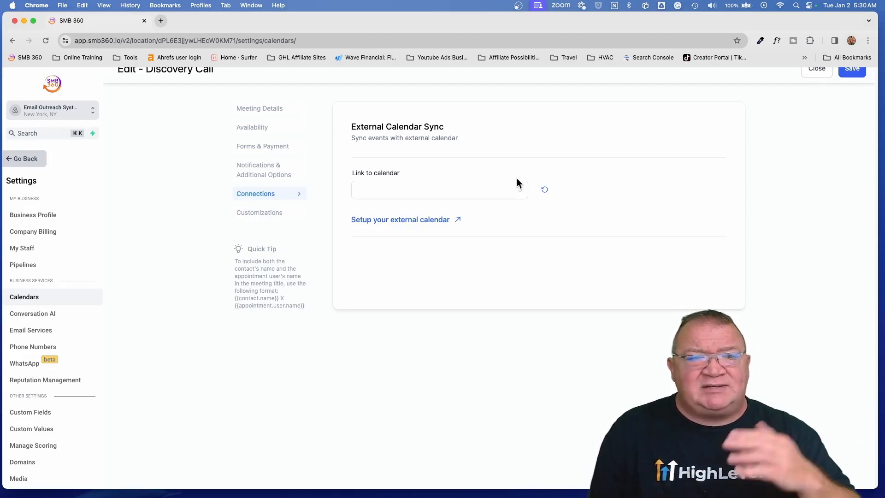
pyautogui.click(273, 213)
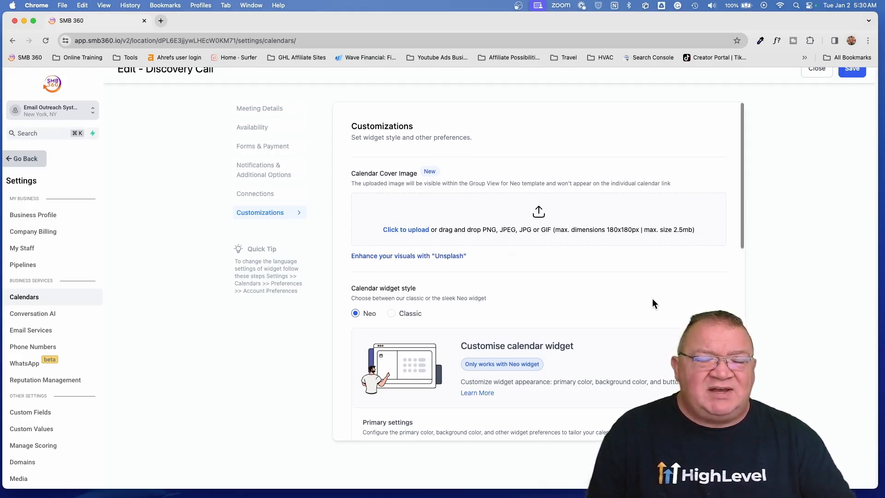
pyautogui.scroll(-5, 651, 297)
pyautogui.scroll(-1, 652, 298)
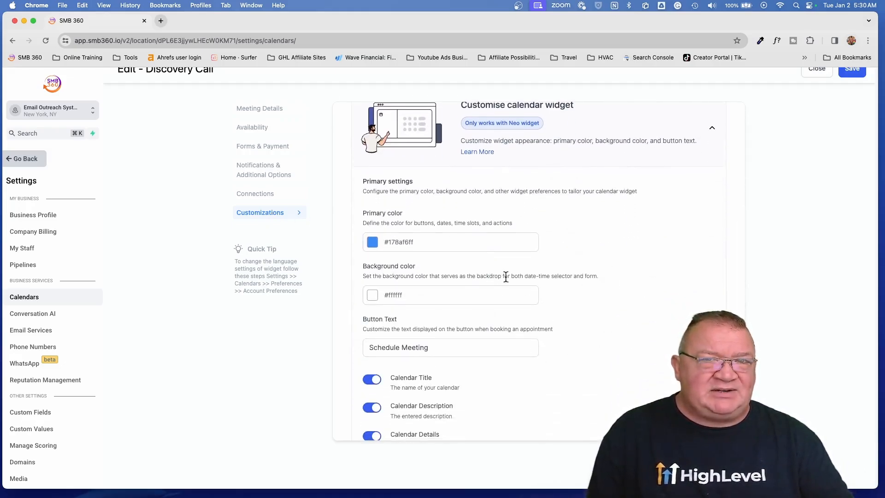
pyautogui.scroll(-3, 557, 284)
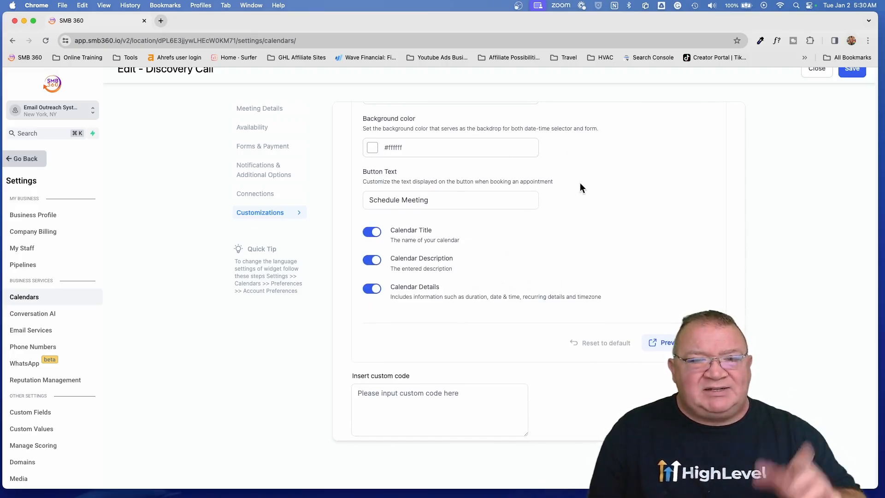
# Leave the Discovery Call calendar settings and open the list of opportunity pipelines.
pyautogui.scroll(2, 579, 185)
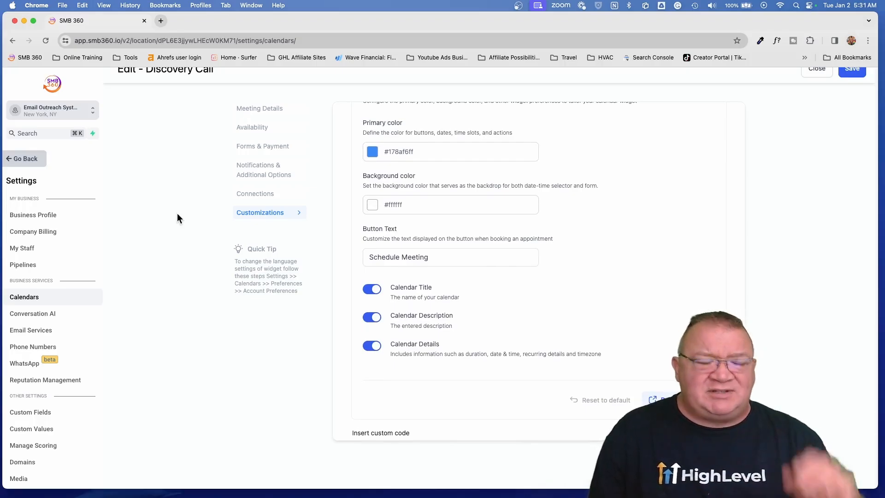
pyautogui.click(20, 160)
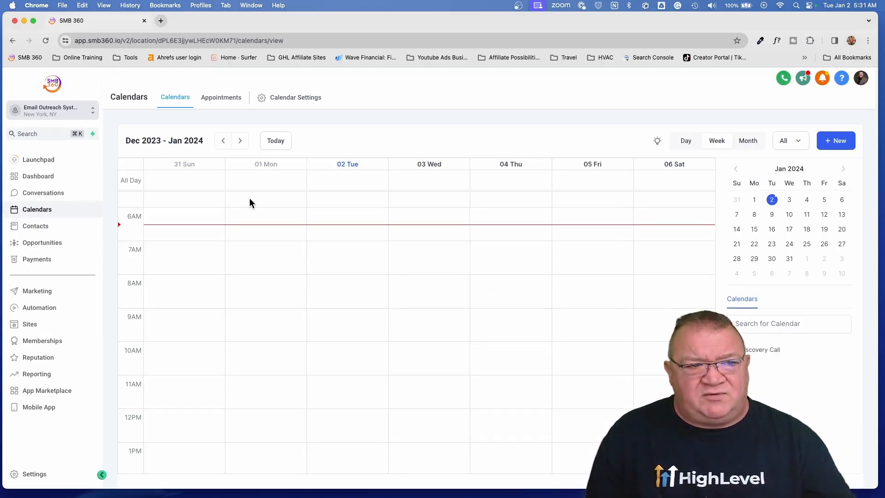
pyautogui.click(43, 245)
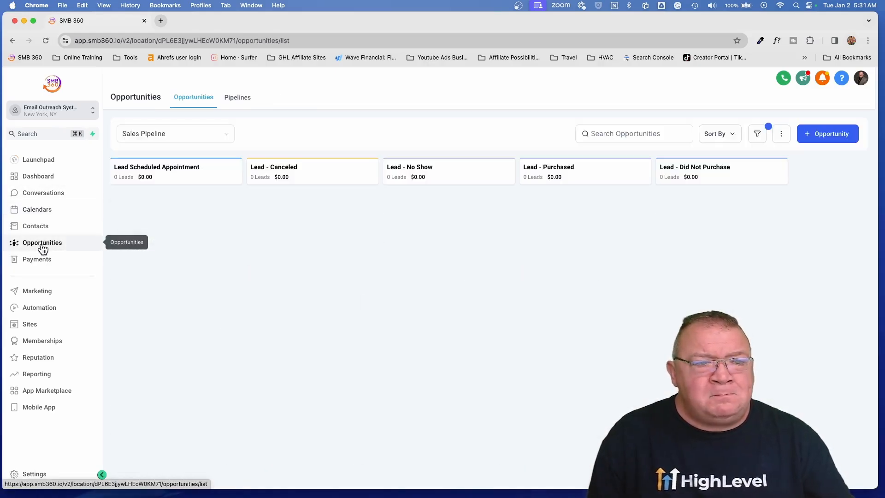
pyautogui.click(237, 99)
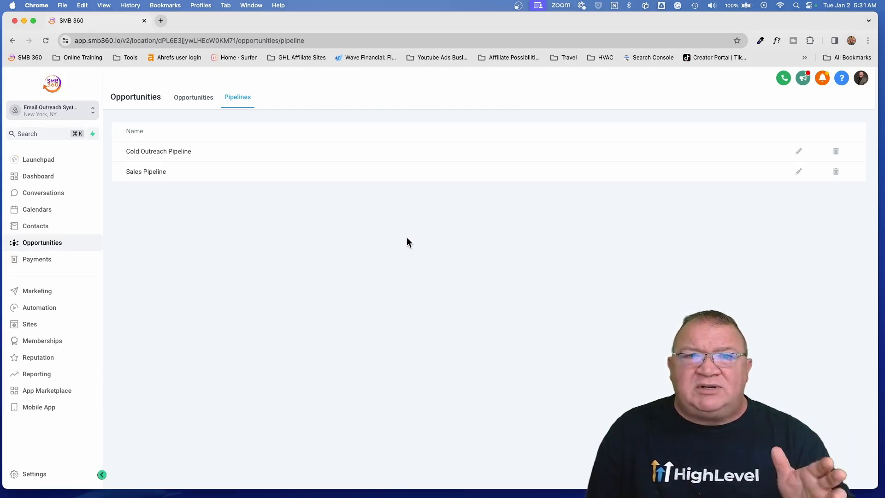
# Review the stages of the Cold Outreach Pipeline, including Lead Scheduled Appointment, and close its edit form without saving.
pyautogui.click(798, 151)
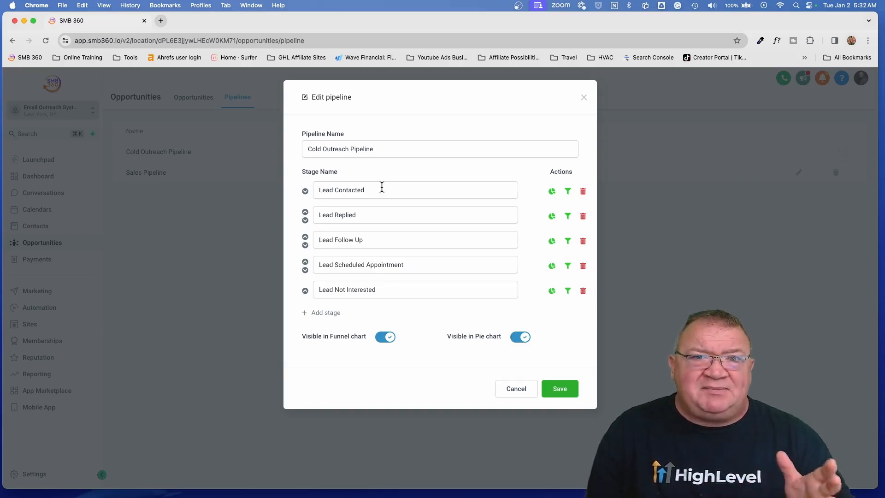
pyautogui.moveTo(408, 261); pyautogui.dragTo(312, 258)
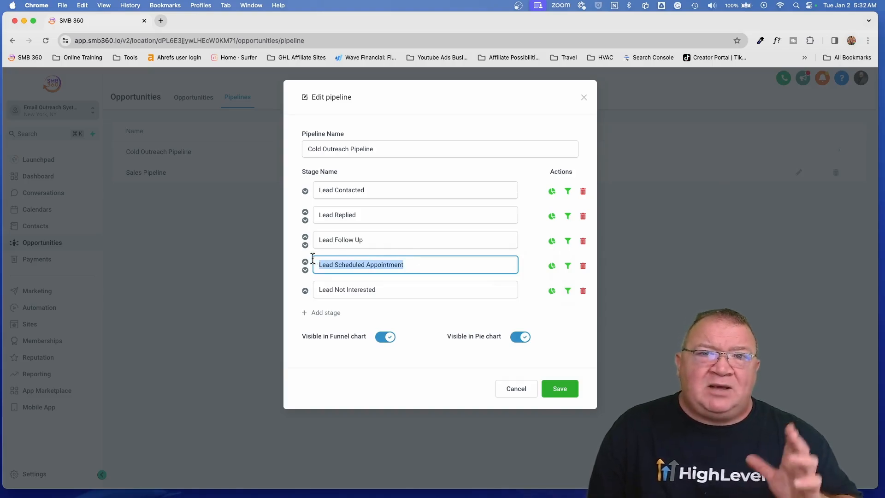
pyautogui.click(516, 389)
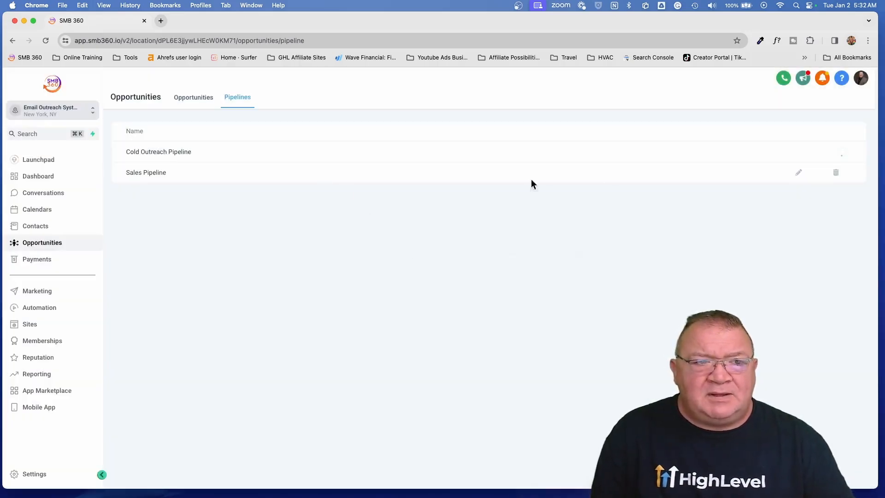
# Review the Sales Pipeline's stages in its edit form, cancel without changes and return to the opportunities board.
pyautogui.click(800, 173)
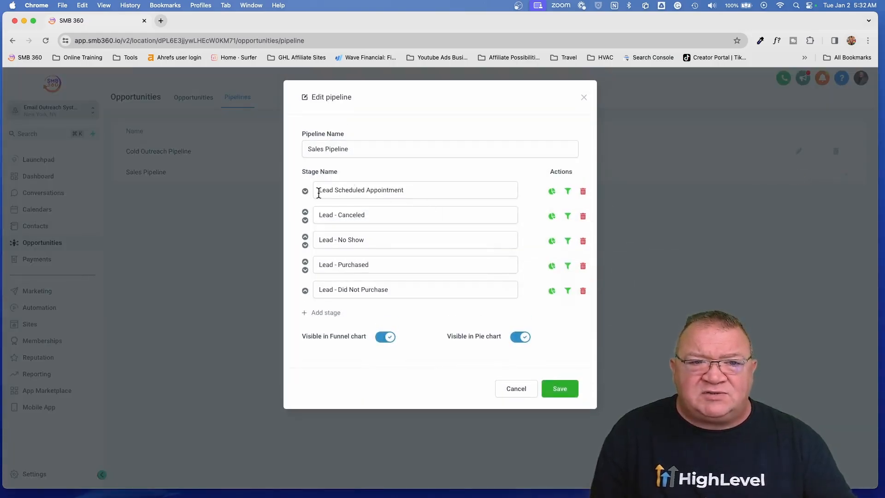
pyautogui.moveTo(319, 191); pyautogui.dragTo(422, 193)
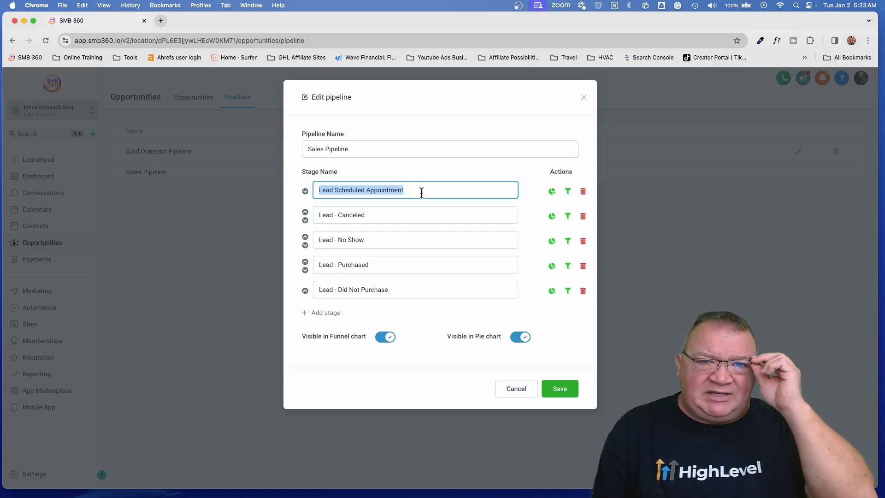
pyautogui.click(515, 390)
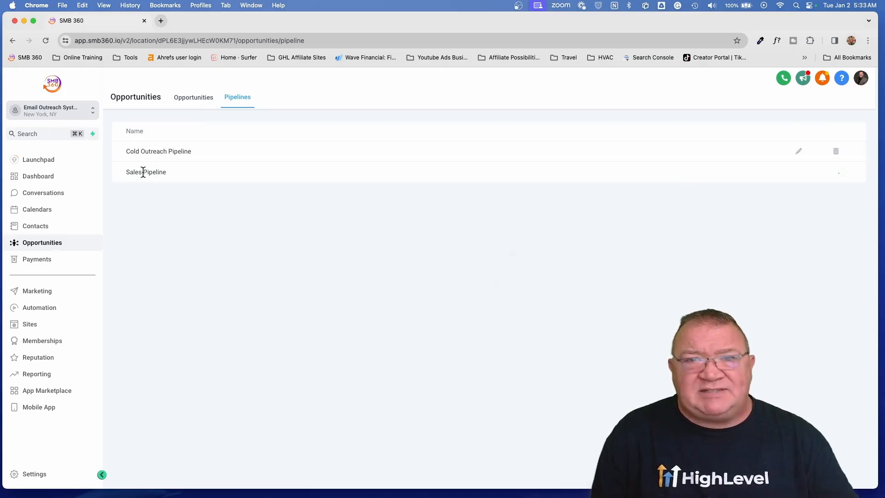
pyautogui.click(193, 98)
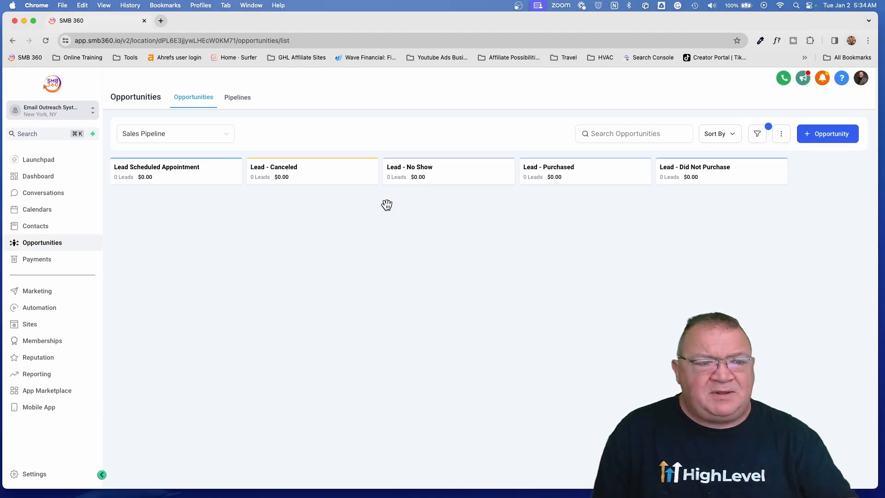
# Open the marketing trigger links and examine the custom value used as the Booking Link's URL.
pyautogui.click(38, 290)
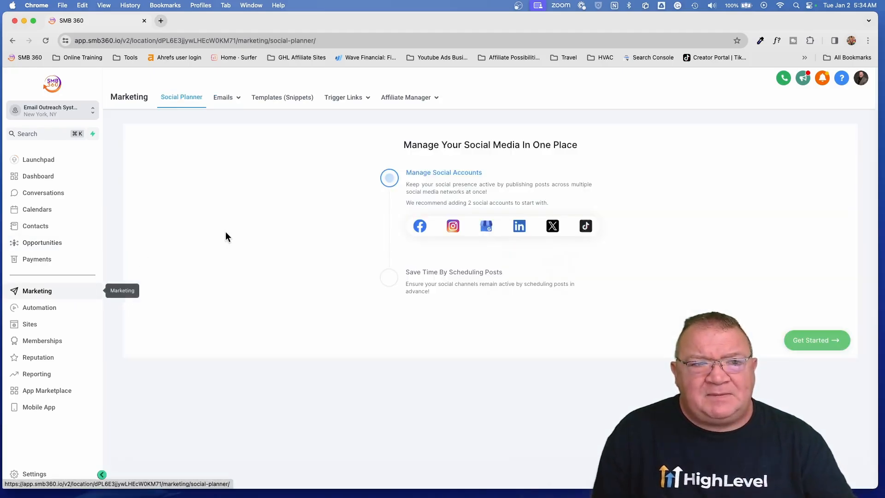
pyautogui.moveTo(235, 101)
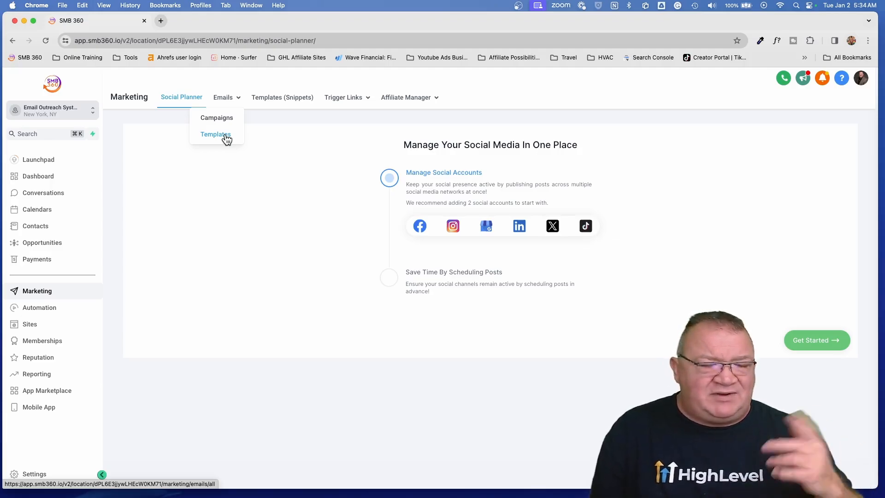
pyautogui.moveTo(343, 98)
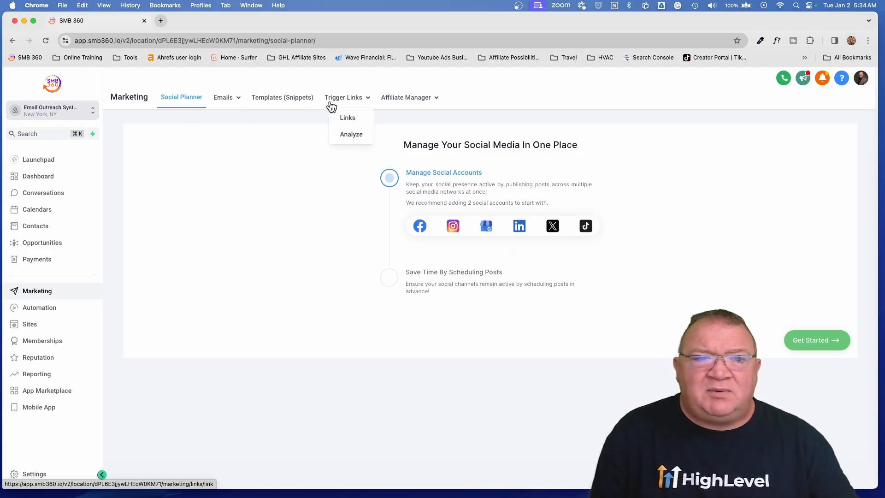
pyautogui.click(347, 118)
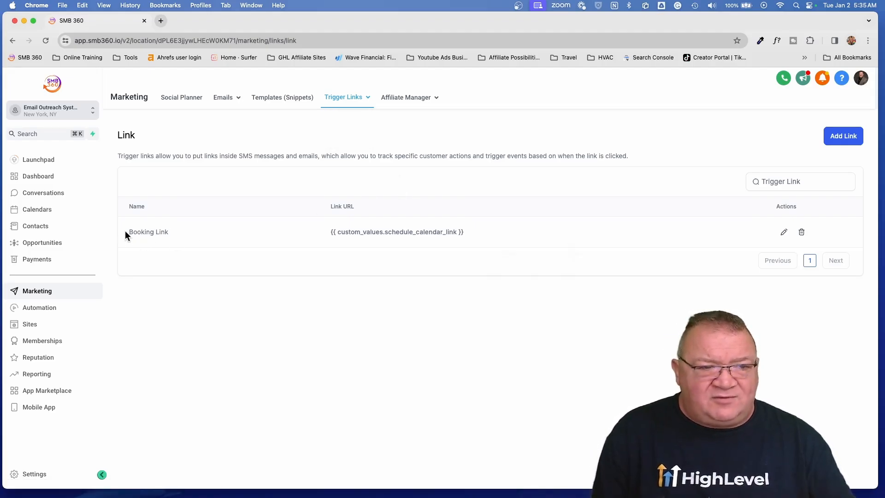
pyautogui.click(343, 231)
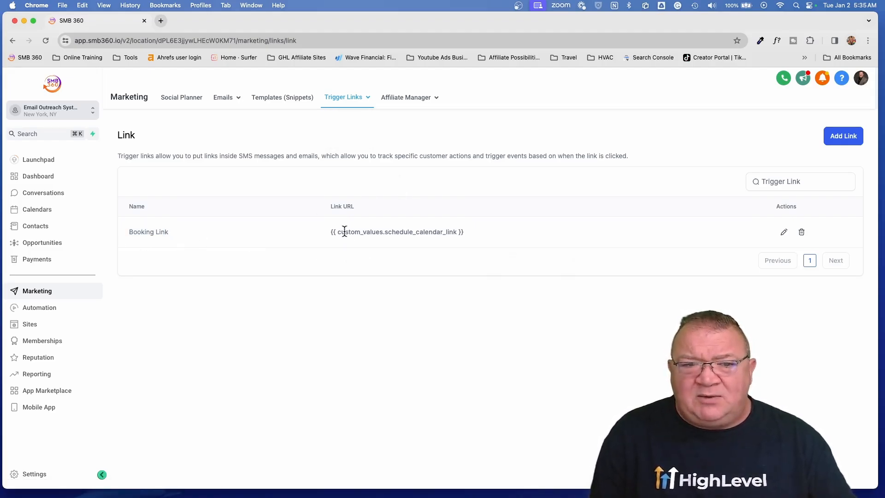
pyautogui.moveTo(331, 232); pyautogui.dragTo(459, 230)
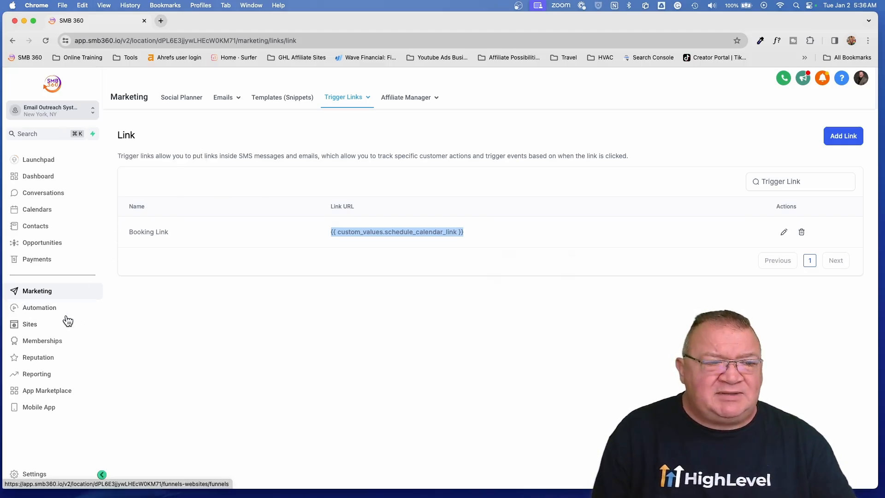
# Review the VSL + Calendar page of the Discovery Call Booking VSL funnel in the page builder, then return to the funnels list.
pyautogui.click(40, 325)
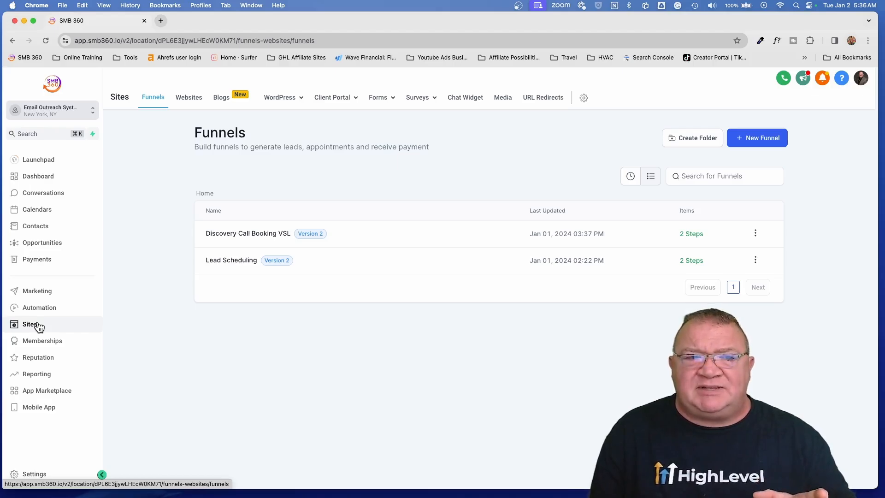
pyautogui.click(241, 234)
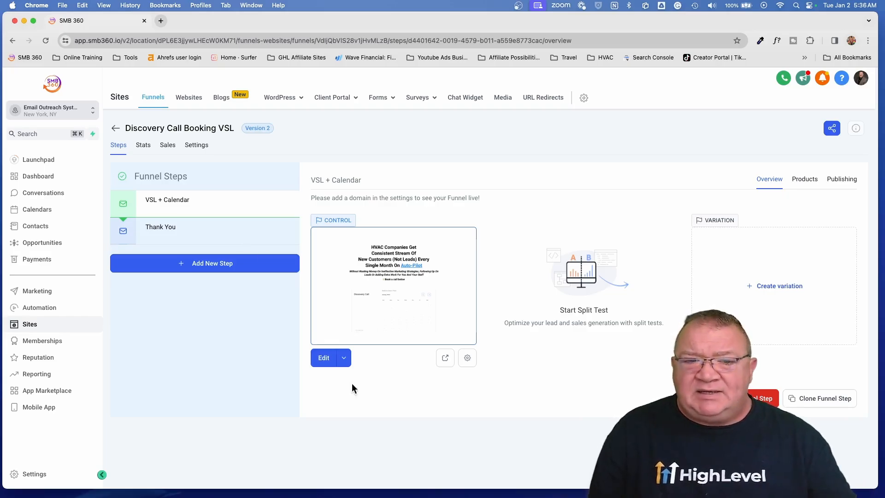
pyautogui.click(325, 358)
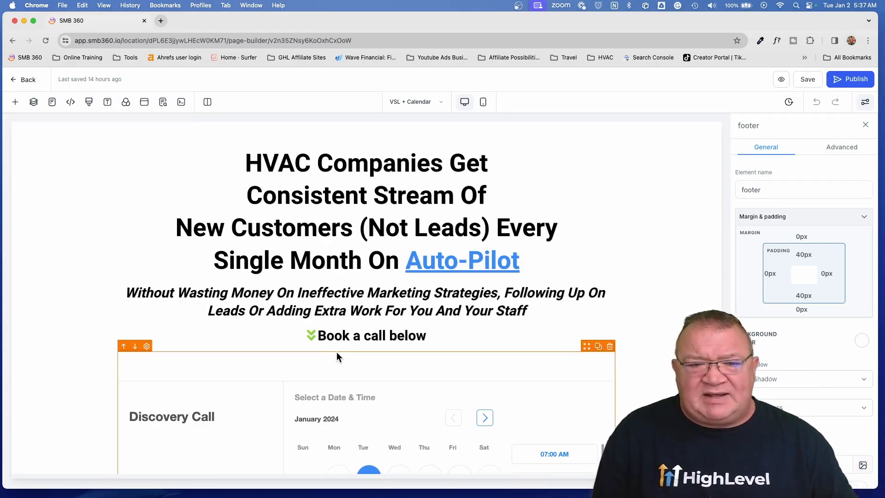
pyautogui.scroll(-5, 390, 306)
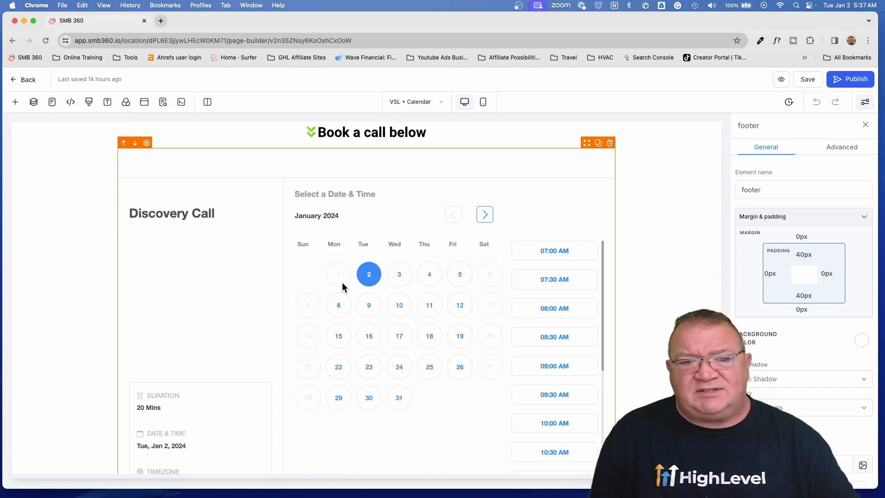
pyautogui.scroll(5, 343, 286)
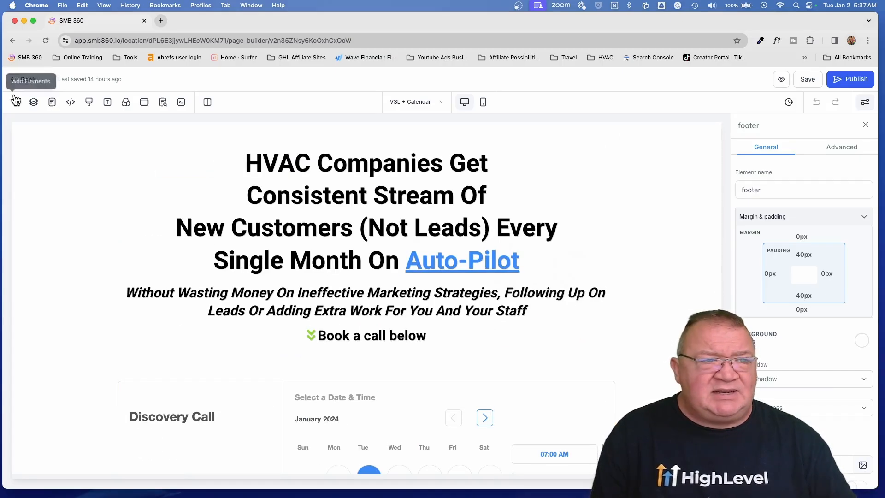
pyautogui.click(29, 80)
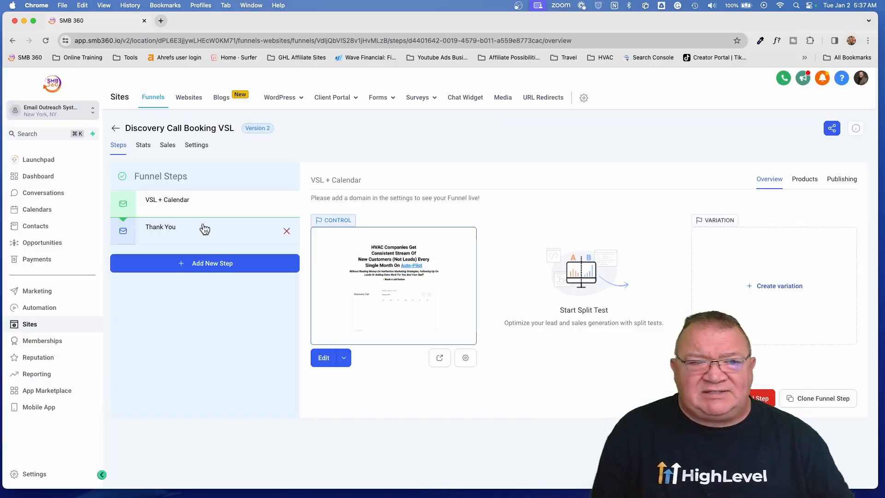
pyautogui.click(116, 129)
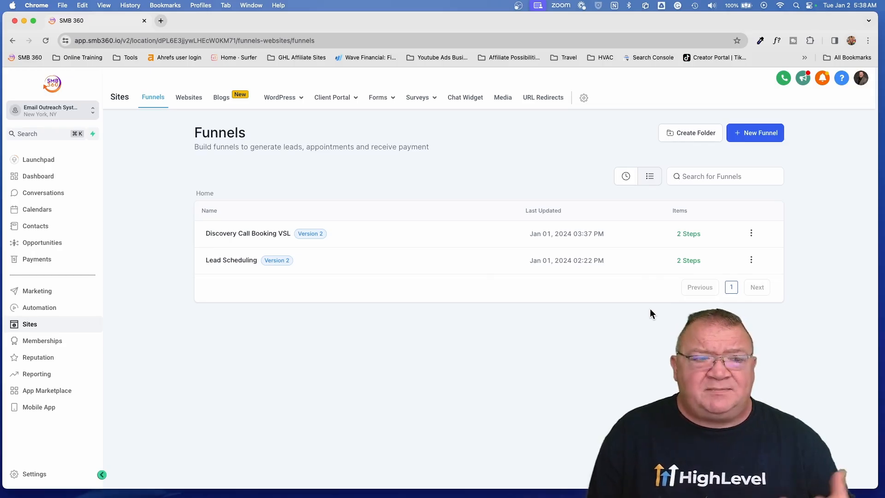
# Open the Email - Bad Address - Bounce workflow in the Contact Management folder and check its Email Bounce trigger without changing it.
pyautogui.click(50, 308)
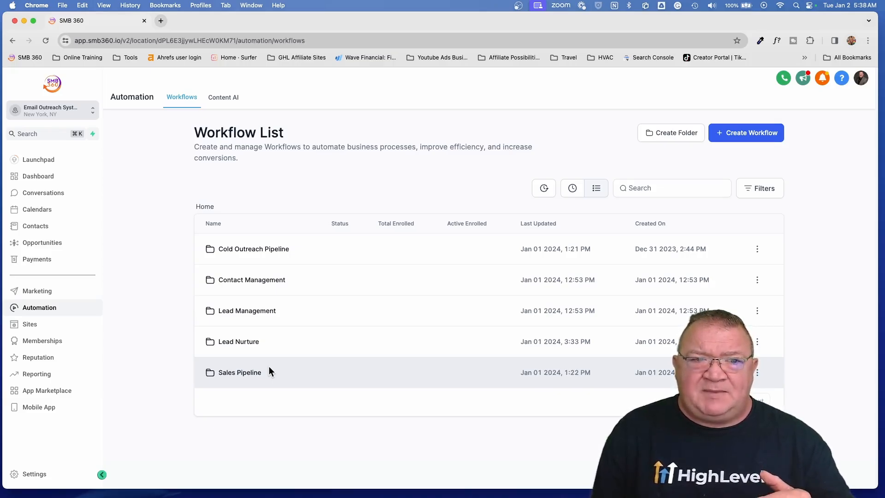
pyautogui.click(258, 282)
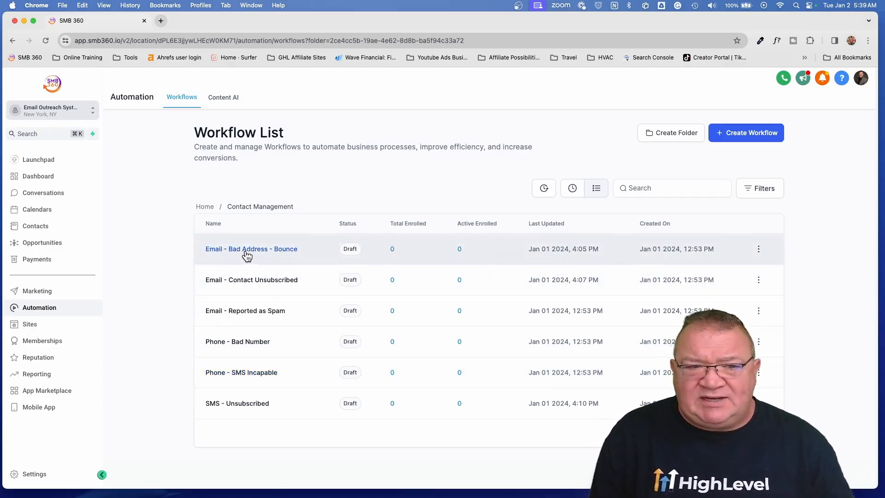
pyautogui.click(243, 250)
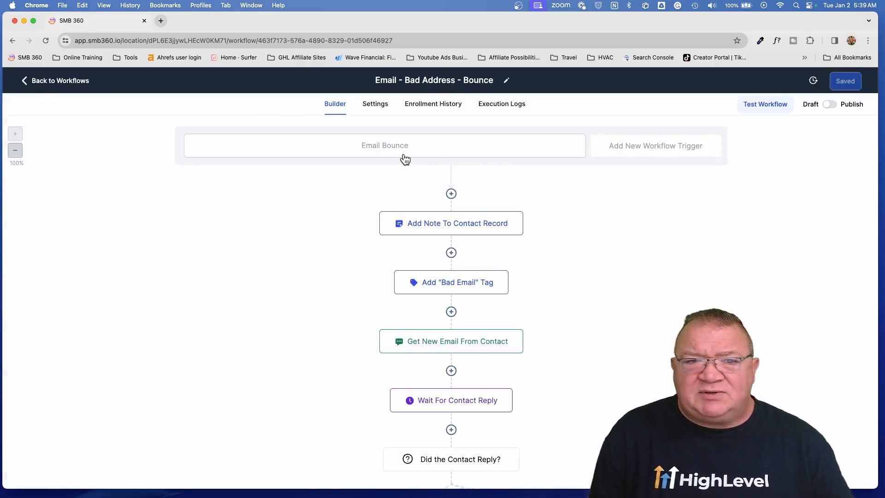
pyautogui.click(388, 145)
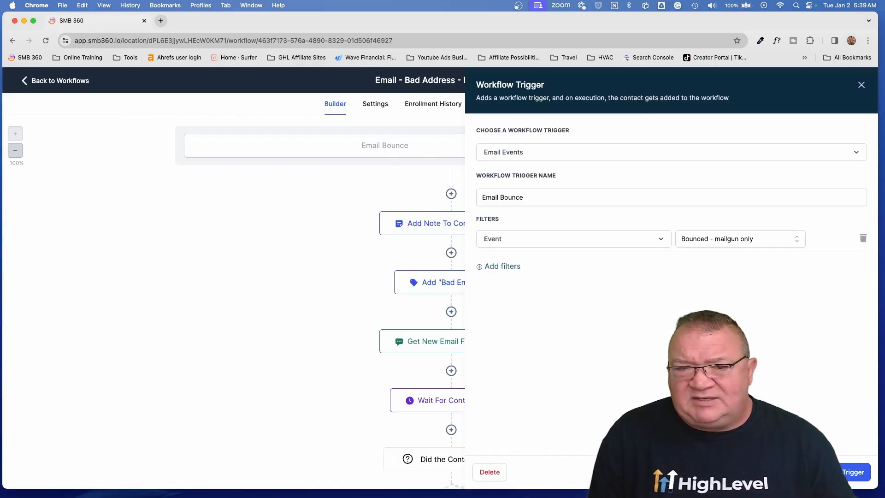
pyautogui.click(796, 472)
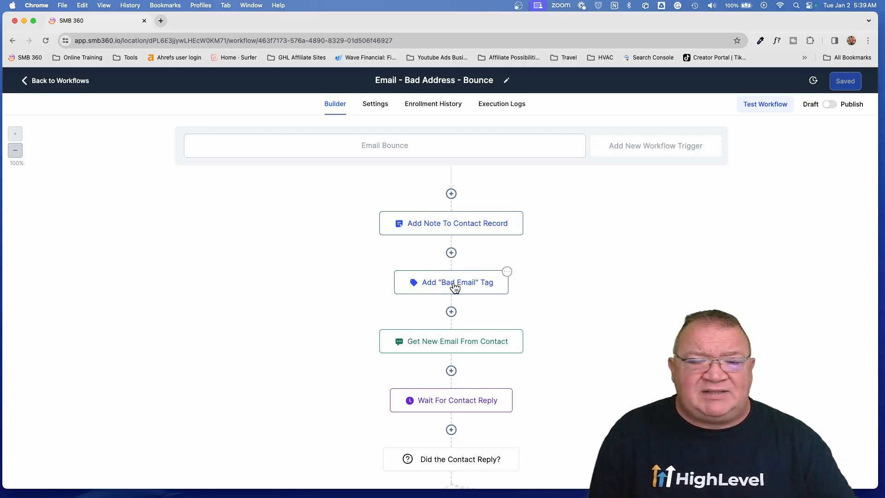
# Review the bounce workflow's actions and contact reply branches, then go back to the top-level workflow folders.
pyautogui.scroll(-3, 455, 288)
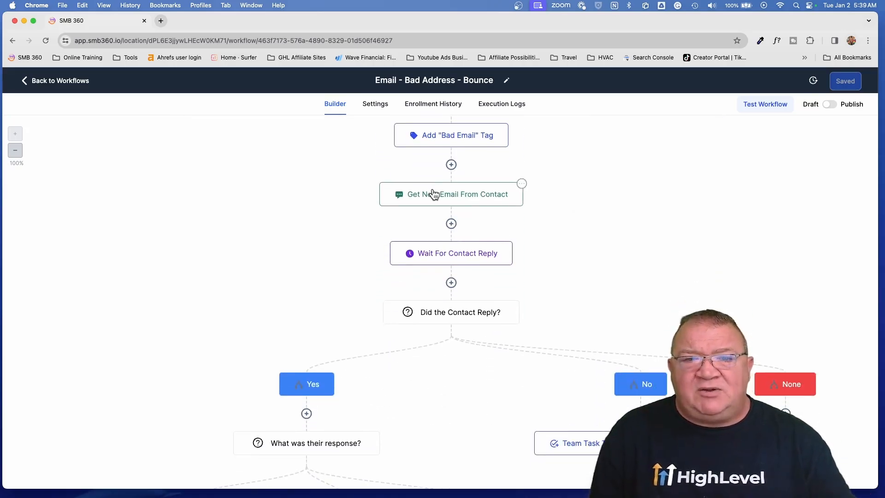
pyautogui.click(442, 195)
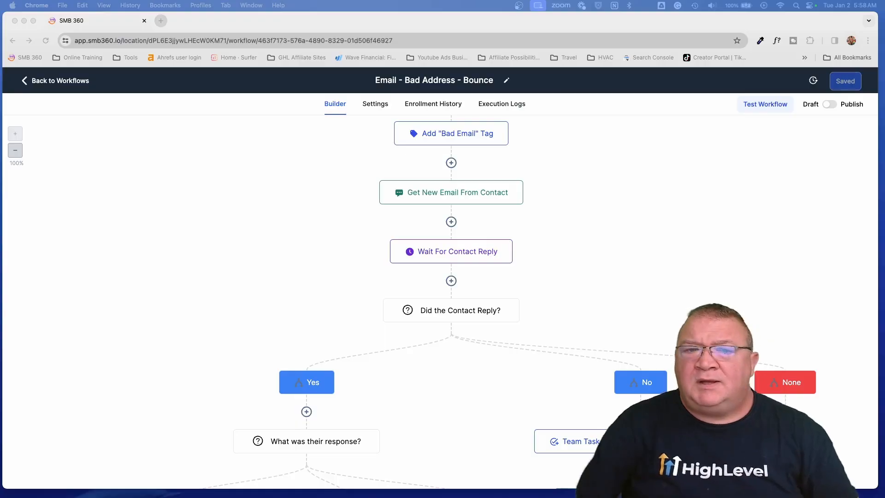
pyautogui.scroll(-3, 629, 289)
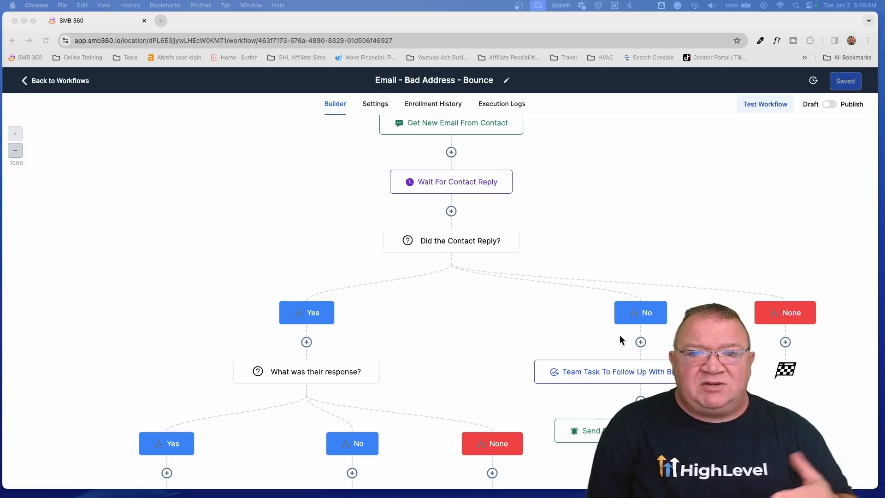
pyautogui.scroll(2, 619, 336)
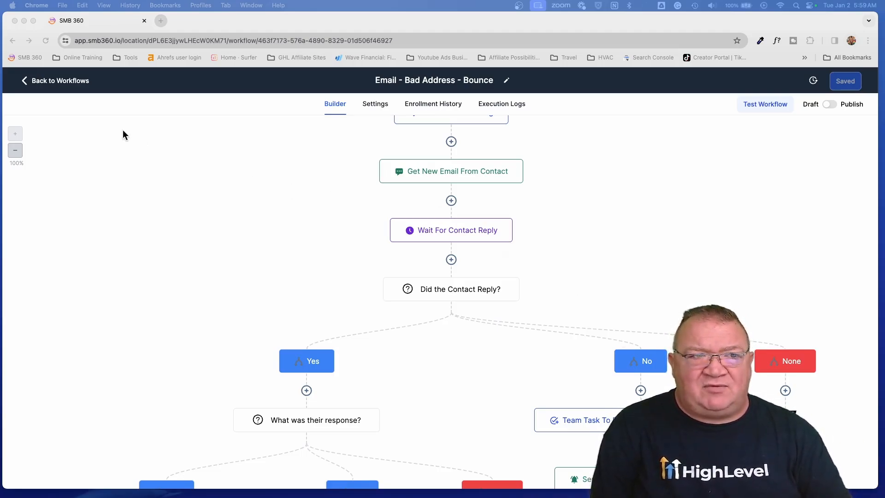
pyautogui.click(56, 81)
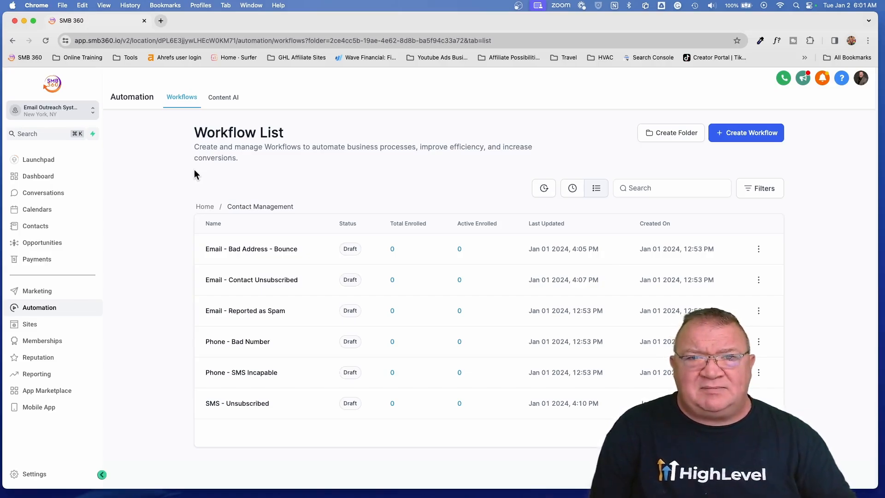
pyautogui.click(205, 207)
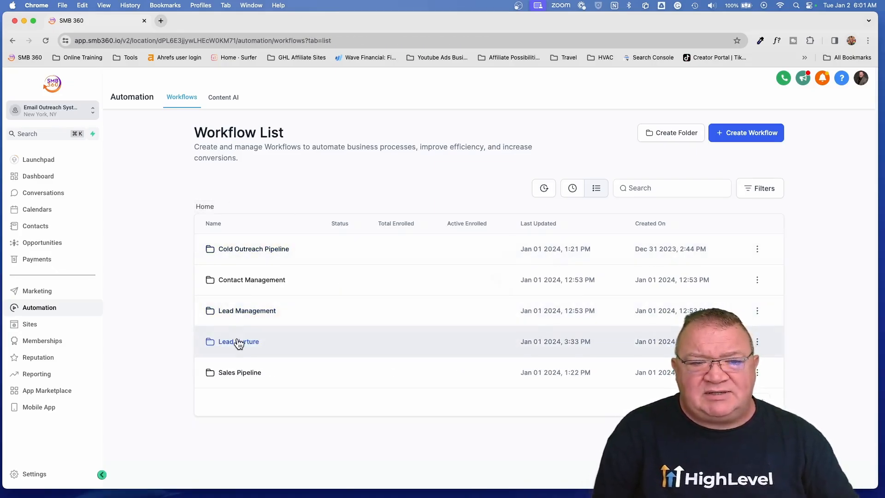
# Open the Lead Nurture workflow in the Lead Nurture folder and check the Assign to User action's user selection without changing it.
pyautogui.click(238, 341)
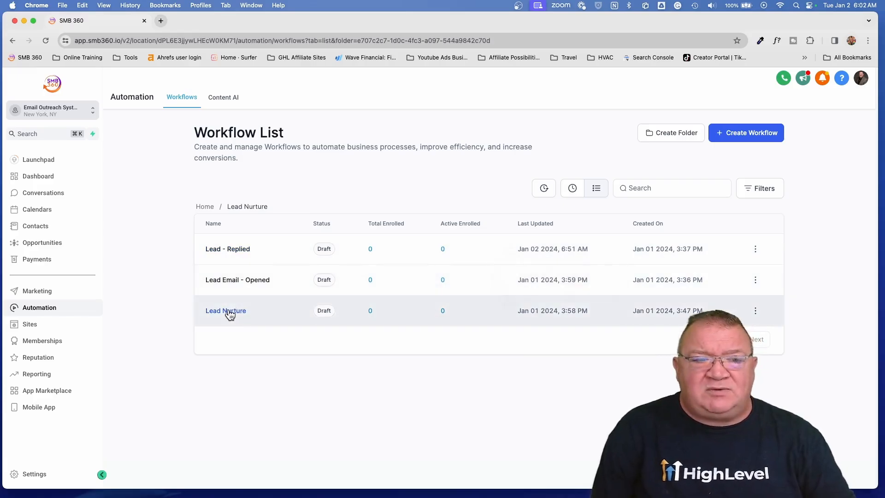
pyautogui.click(229, 311)
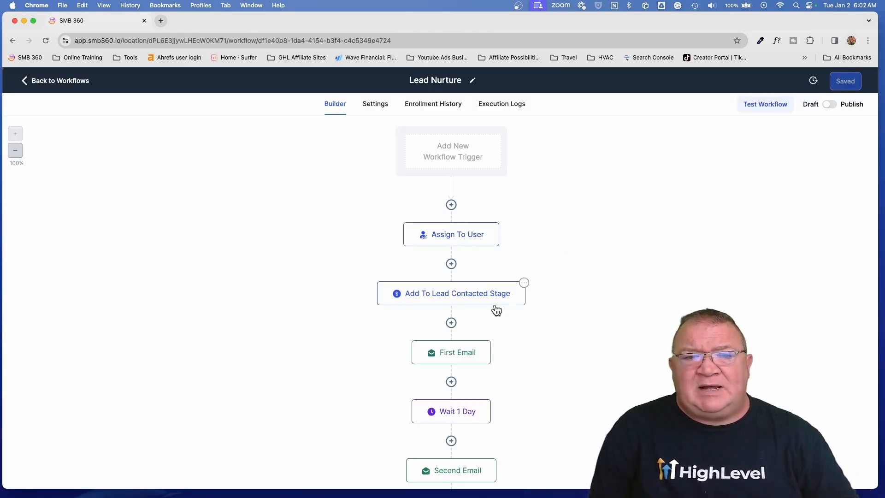
pyautogui.click(446, 233)
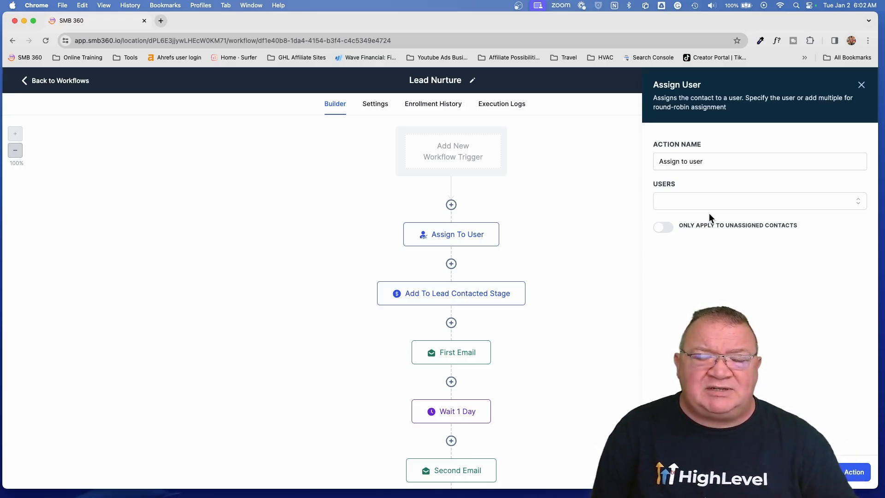
pyautogui.click(682, 201)
pyautogui.click(698, 256)
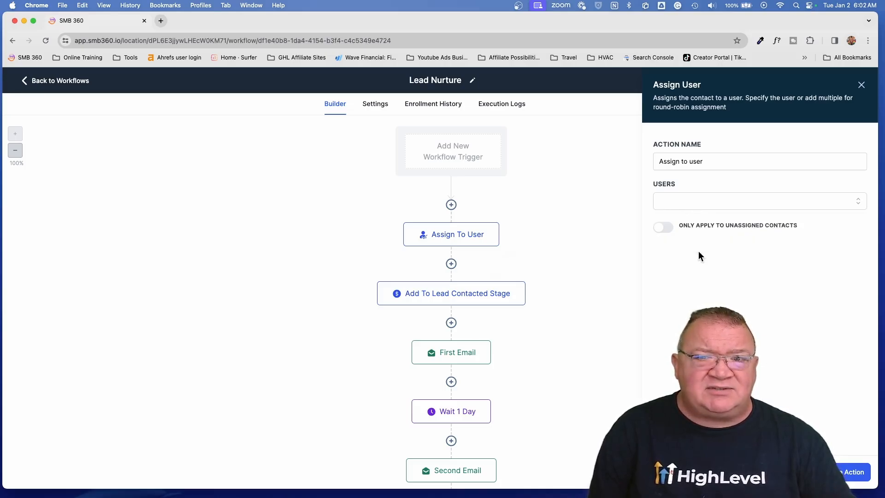
pyautogui.click(796, 472)
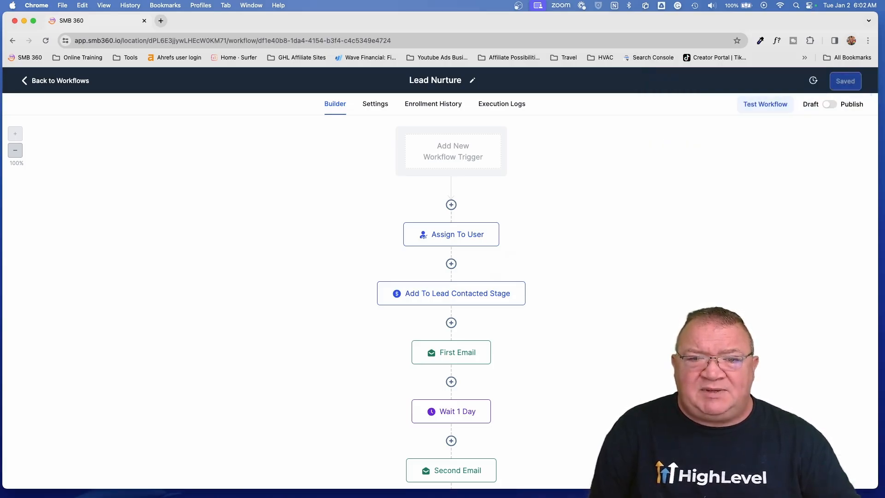
# Check the pipeline and stage settings of the Add to Lead Contacted Stage action, leaving them as they are.
pyautogui.moveTo(455, 244)
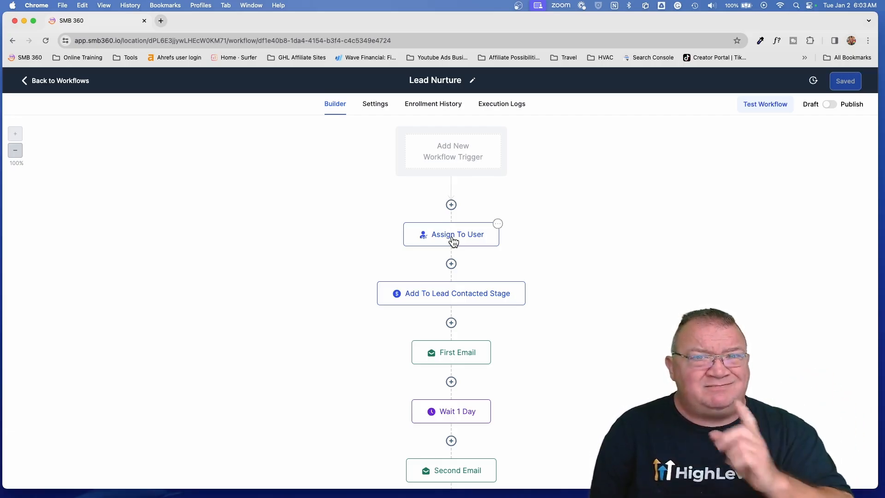
pyautogui.scroll(-5, 453, 242)
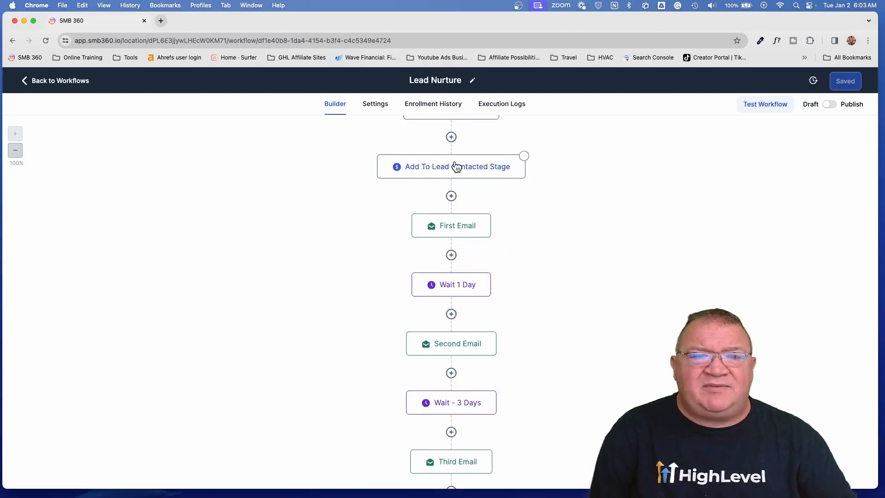
pyautogui.click(452, 171)
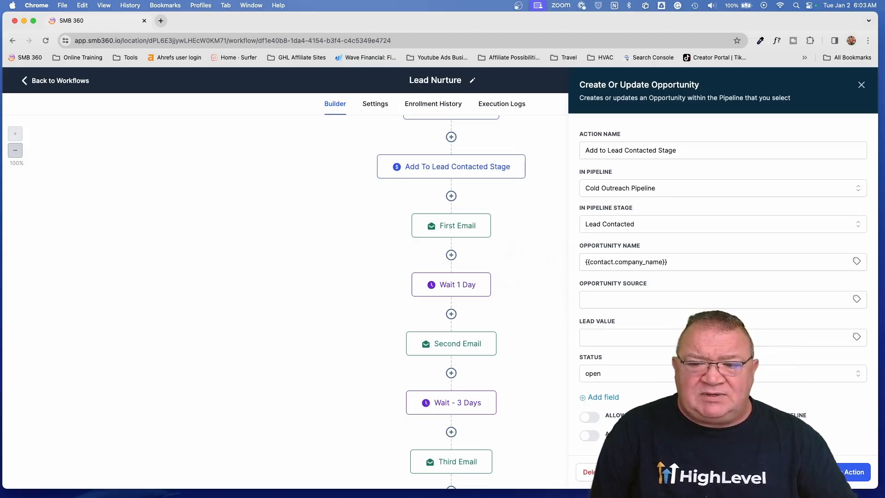
pyautogui.click(796, 472)
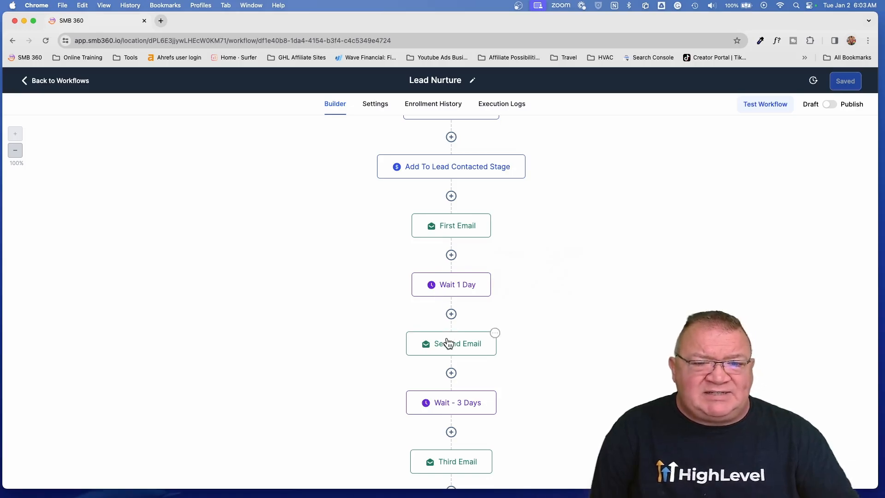
# Review the Lead Nurture email and wait sequence, check Email 5's template choices, and return to the Lead Nurture folder.
pyautogui.scroll(-5, 455, 382)
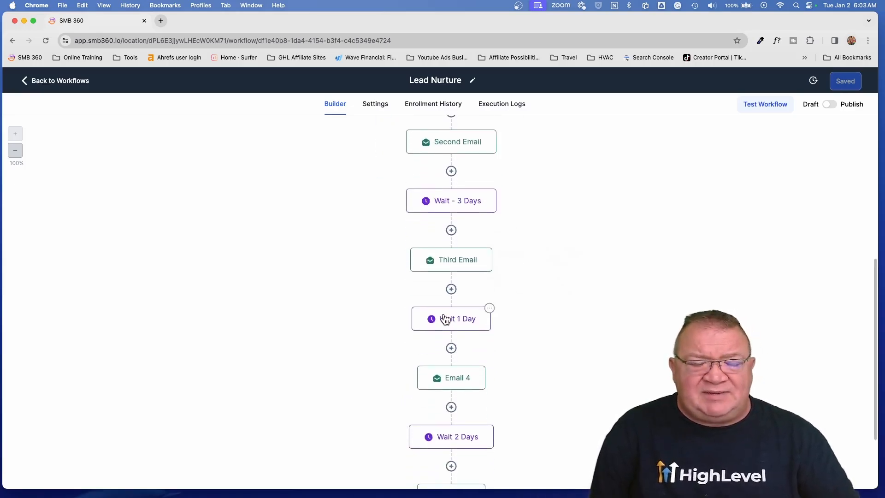
pyautogui.scroll(-2, 445, 318)
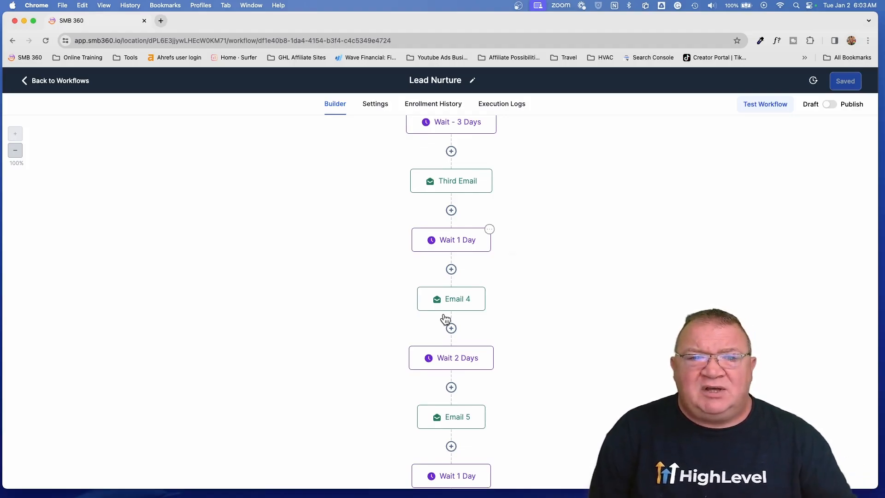
pyautogui.scroll(-3, 445, 318)
pyautogui.click(449, 278)
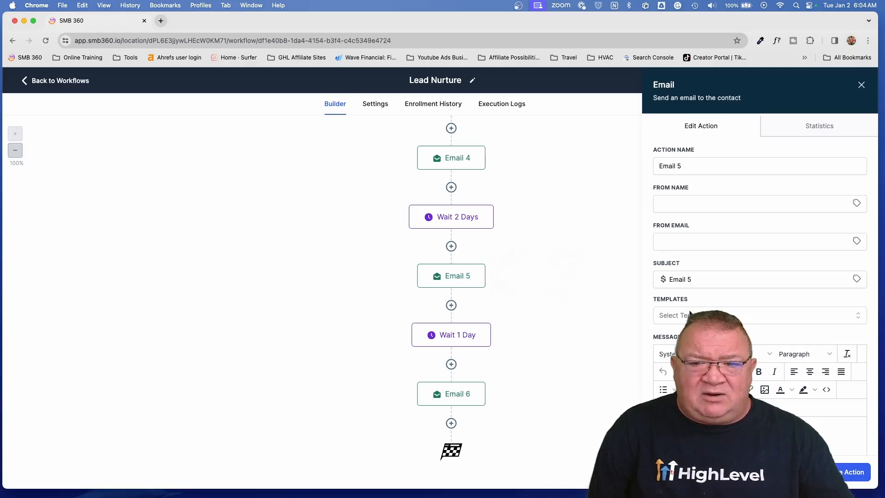
pyautogui.click(690, 314)
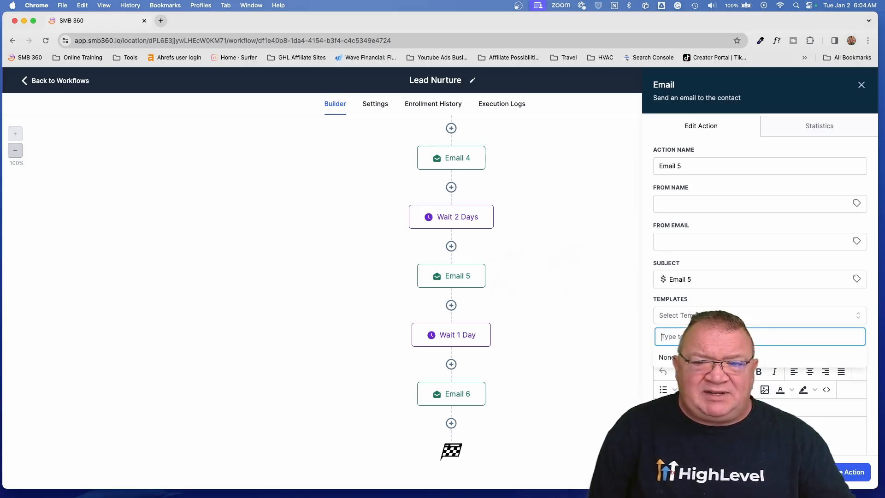
pyautogui.click(701, 300)
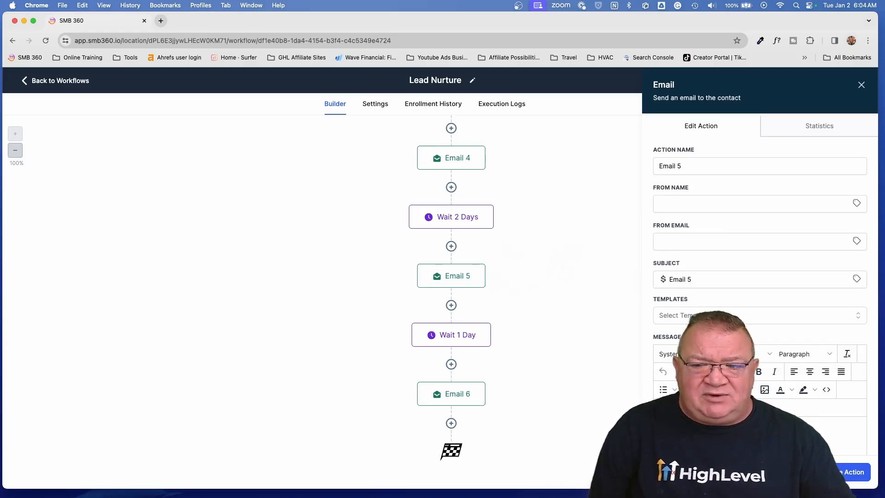
pyautogui.click(609, 347)
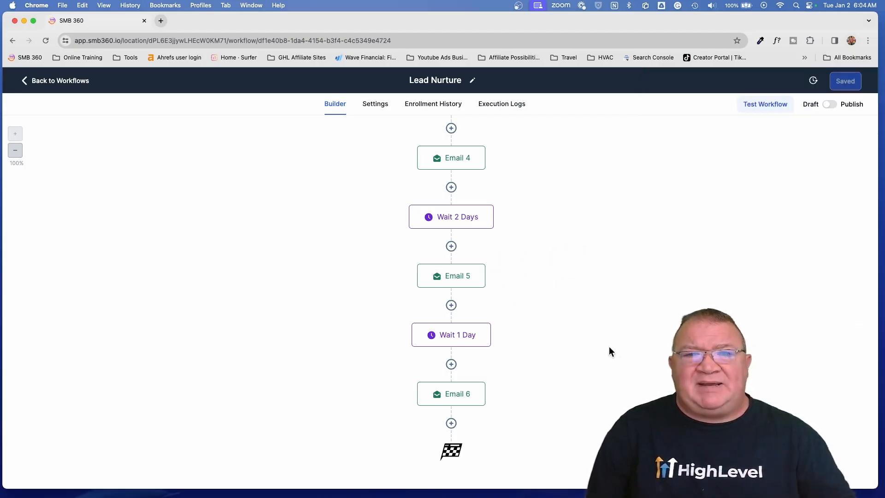
pyautogui.scroll(15, 610, 347)
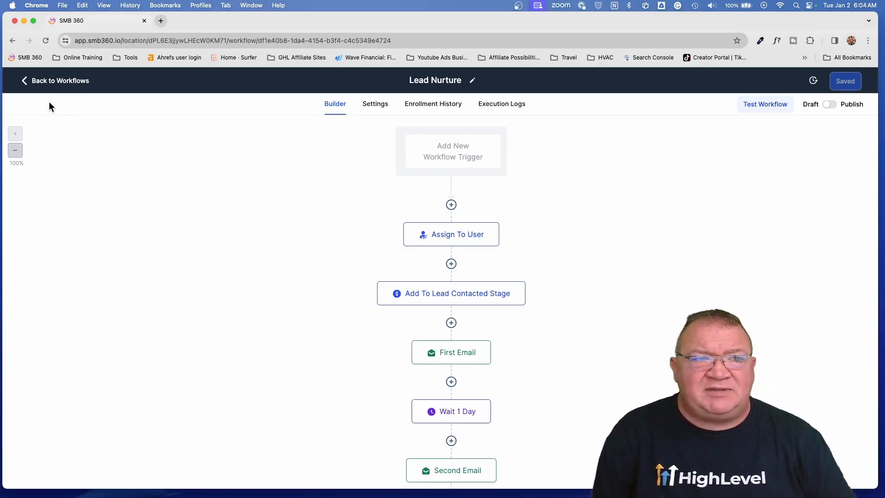
pyautogui.click(46, 82)
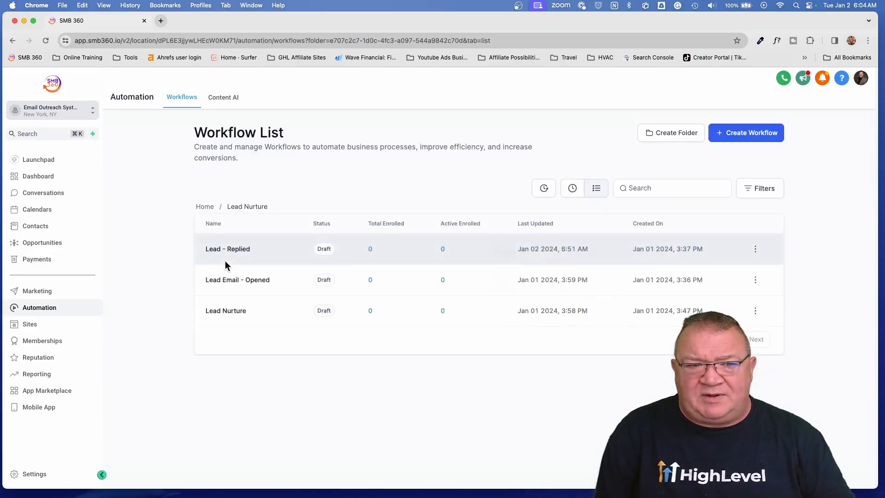
# Open the Lead Email - Opened workflow, check the tag its Add Tag action applies, and return to the folder.
pyautogui.click(225, 261)
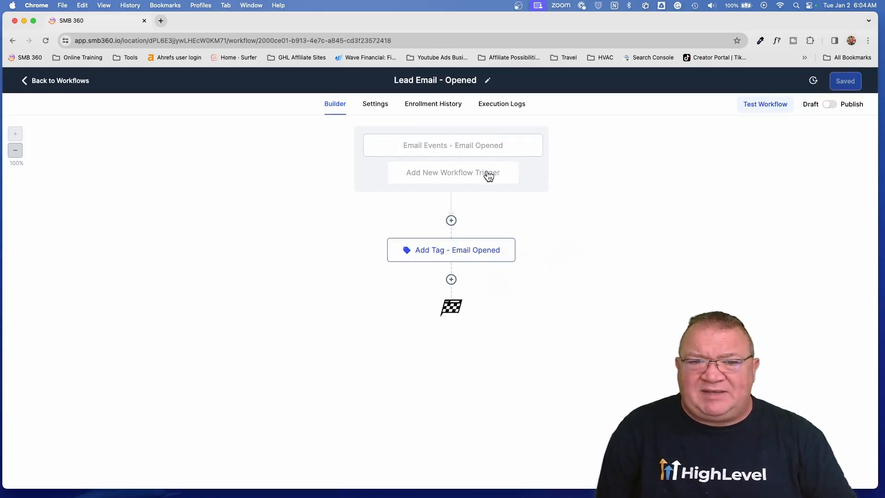
pyautogui.click(444, 253)
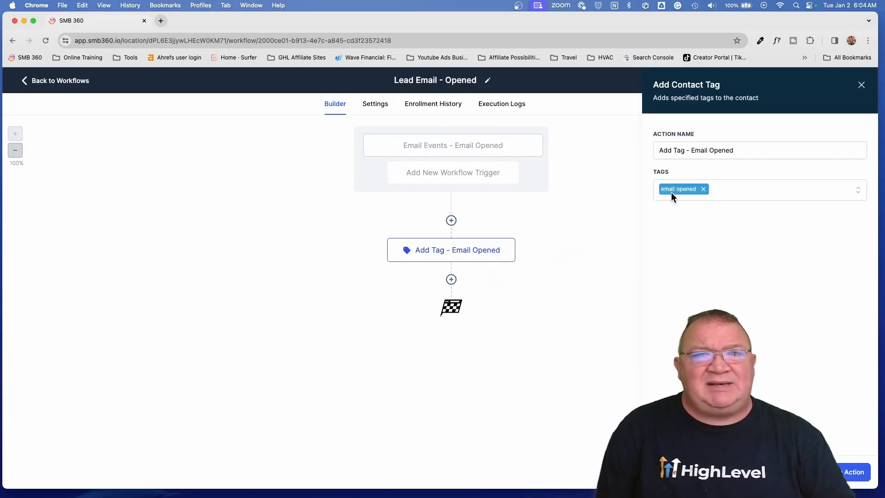
pyautogui.click(382, 211)
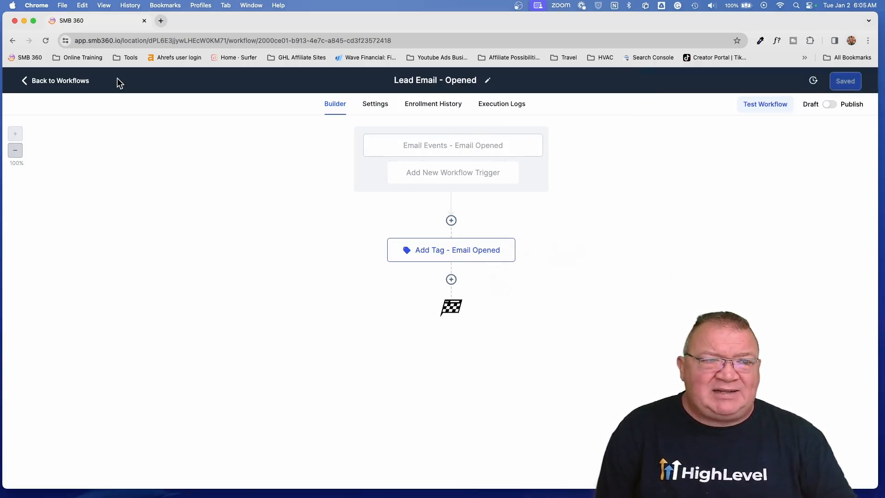
pyautogui.click(78, 81)
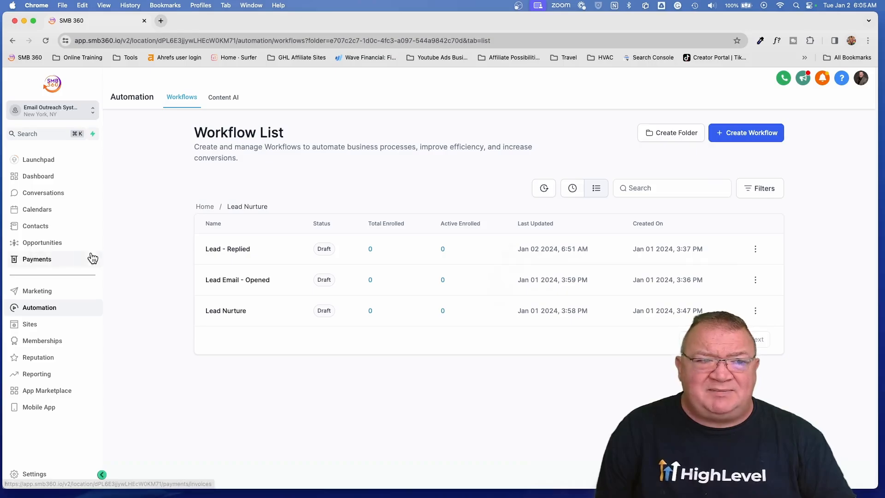
# Open the Lead - Email Opened smart list in Contacts and examine its tag filter without changing it.
pyautogui.click(34, 226)
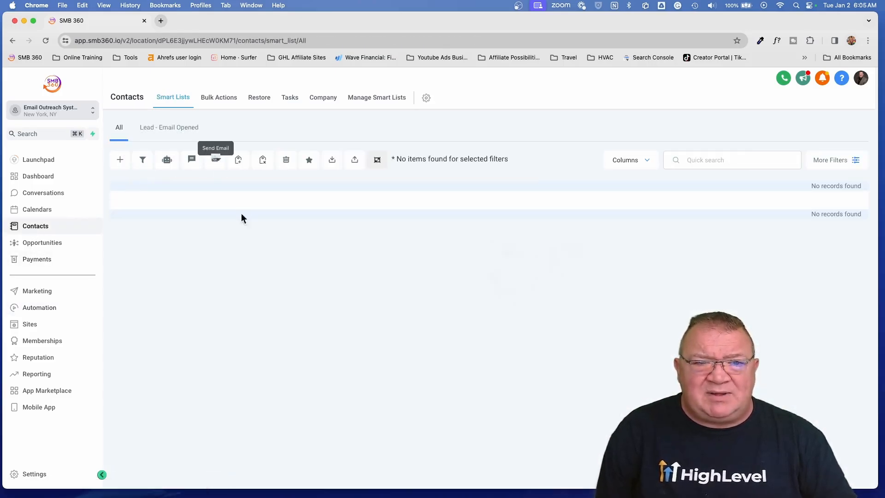
pyautogui.click(165, 131)
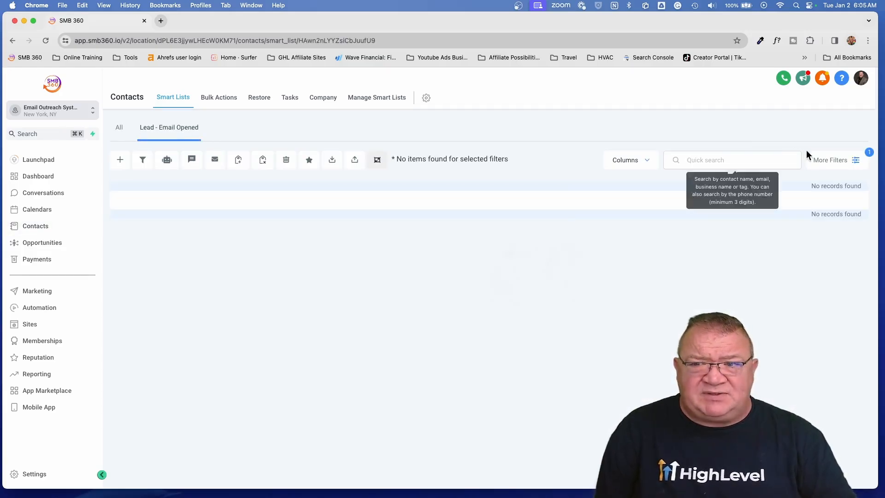
pyautogui.click(827, 160)
pyautogui.click(840, 159)
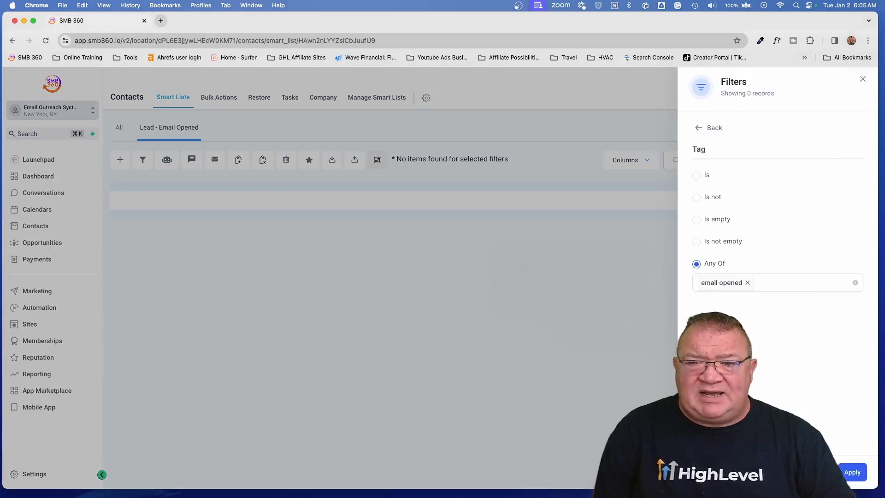
pyautogui.click(852, 472)
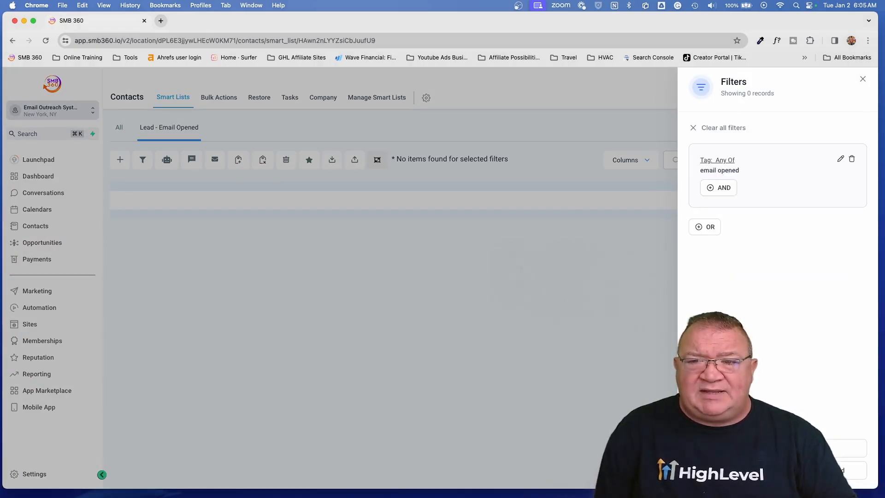
pyautogui.click(862, 80)
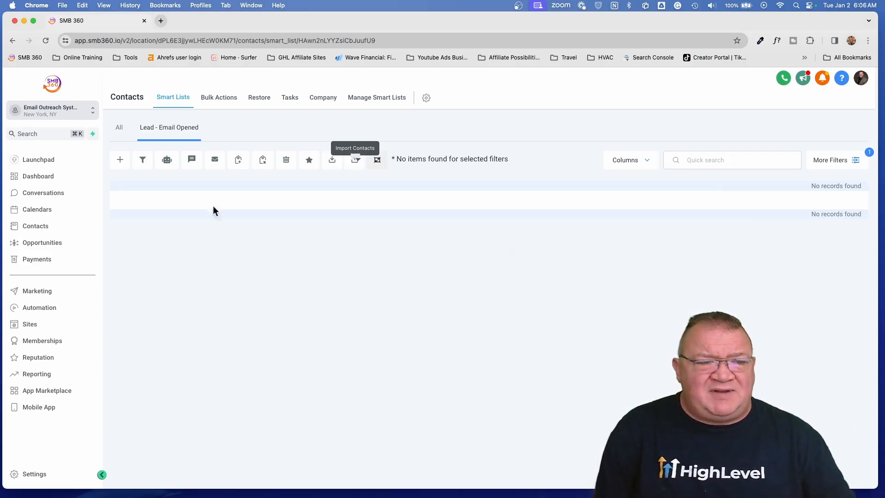
# Open the Lead - Replied workflow in the Lead Nurture automation folder and review its triggers and reply condition branches.
pyautogui.click(40, 308)
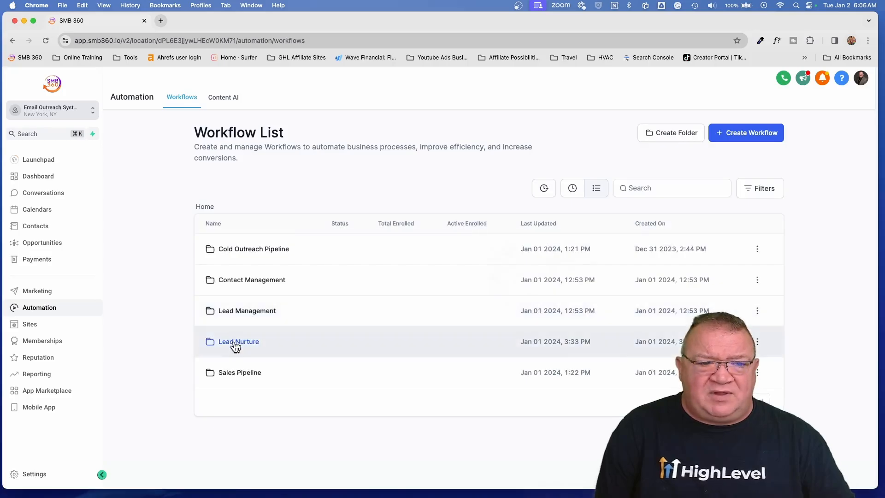
pyautogui.click(235, 343)
pyautogui.click(221, 251)
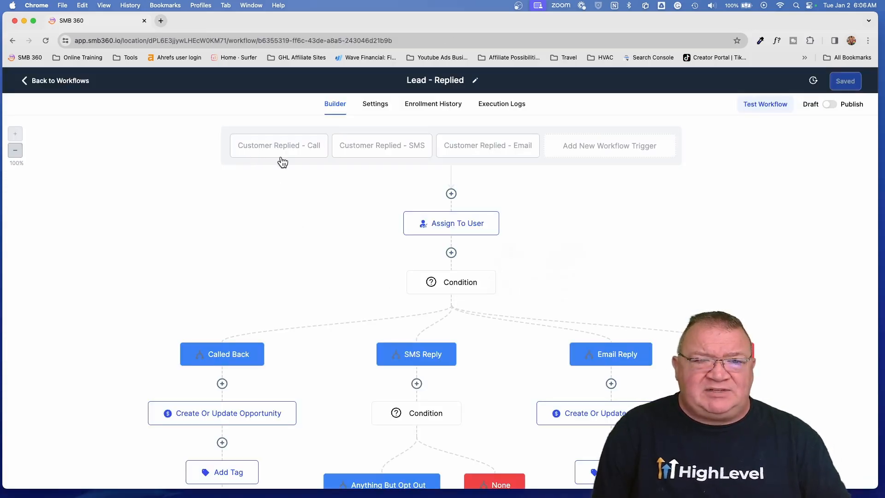
pyautogui.scroll(5, 282, 162)
pyautogui.hscroll(5, 263, 140)
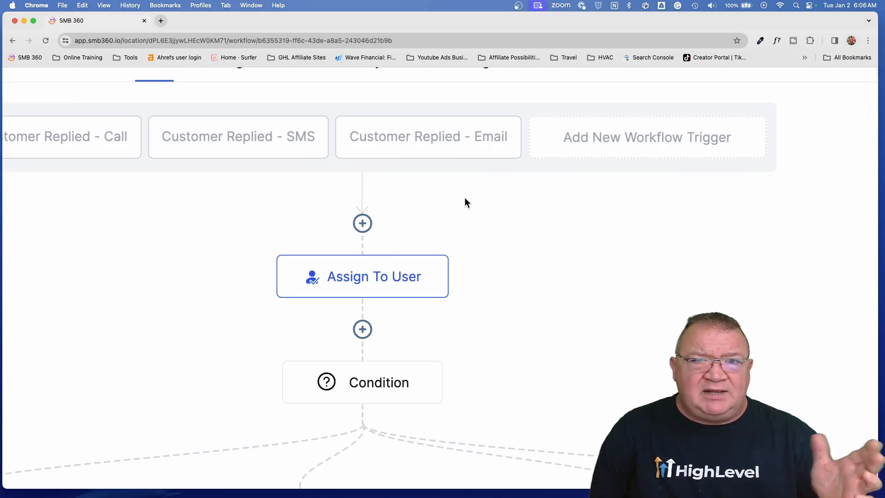
pyautogui.scroll(-5, 464, 197)
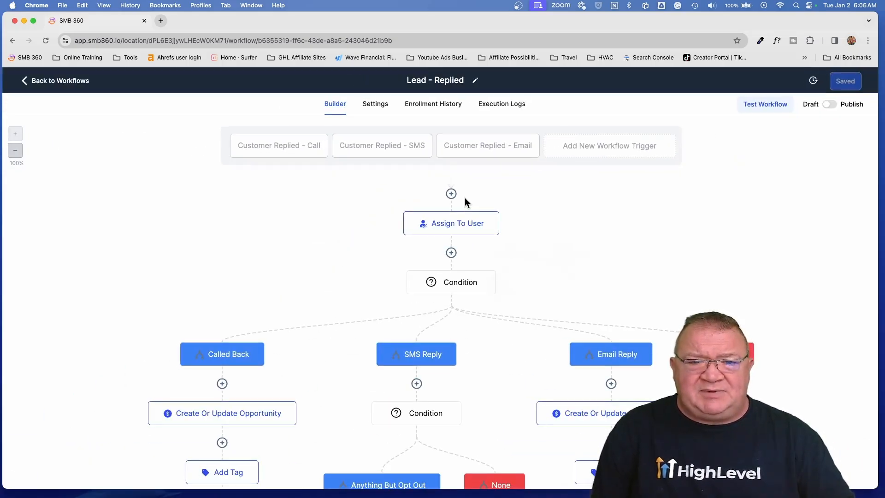
pyautogui.scroll(-3, 464, 197)
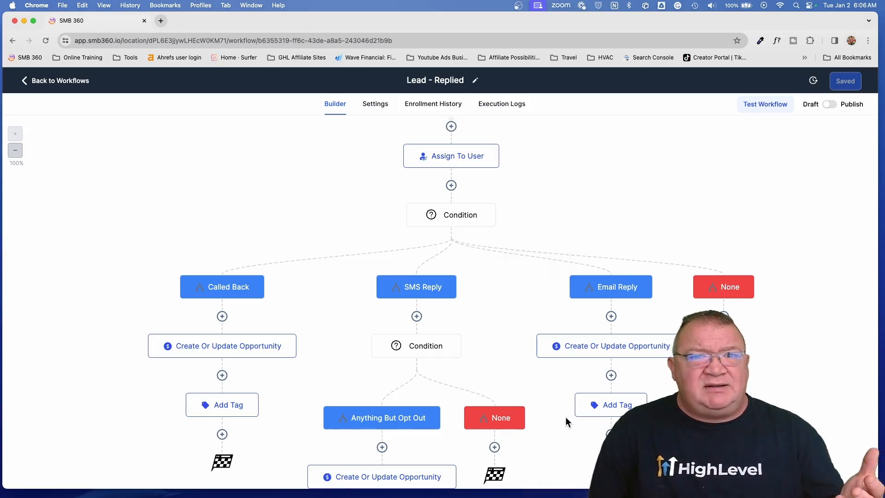
# Check the pipeline stage options of the Called Back branch's Create Or Update Opportunity action, keeping Lead Replied selected, and close it.
pyautogui.click(216, 348)
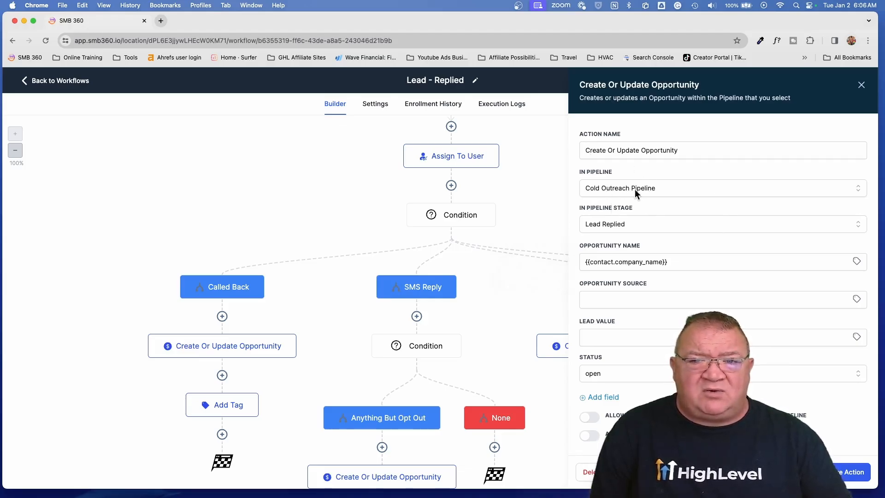
pyautogui.click(596, 225)
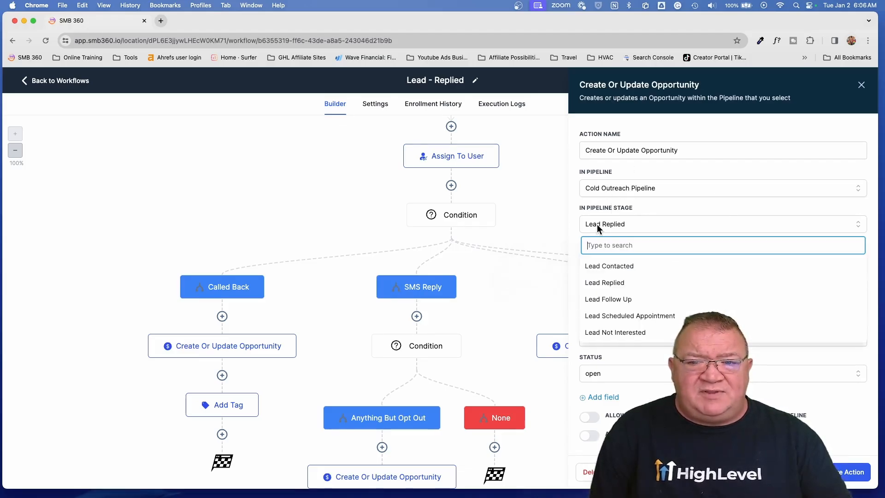
pyautogui.click(598, 281)
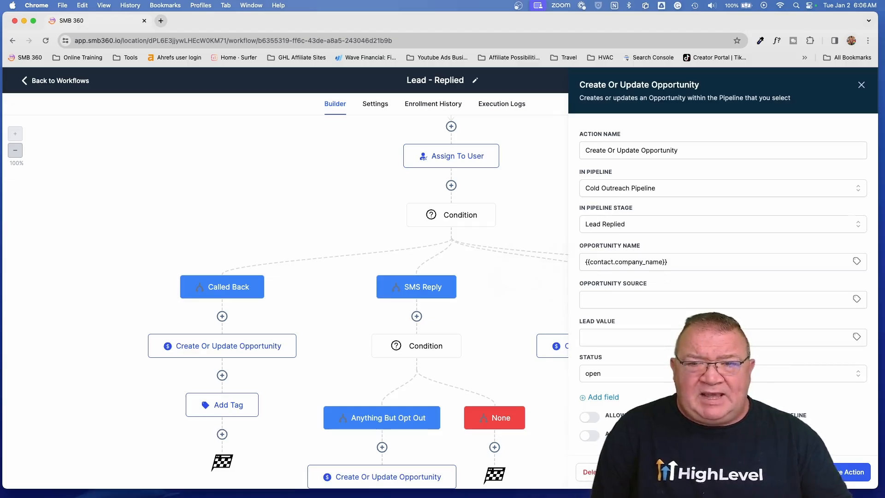
pyautogui.click(794, 472)
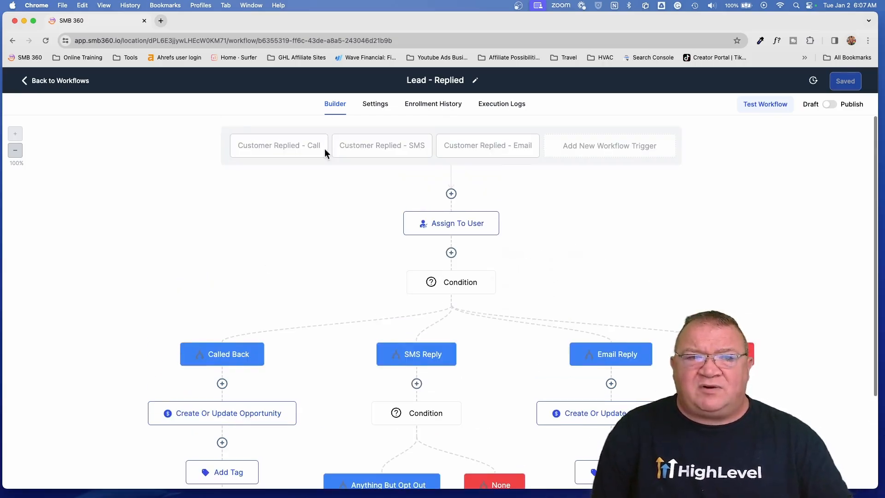
# Open the Cold Outreach Pipeline automation folder and review its Stage 1 - Lead Contacted and Stage 2 - Lead Replied workflows.
pyautogui.click(58, 81)
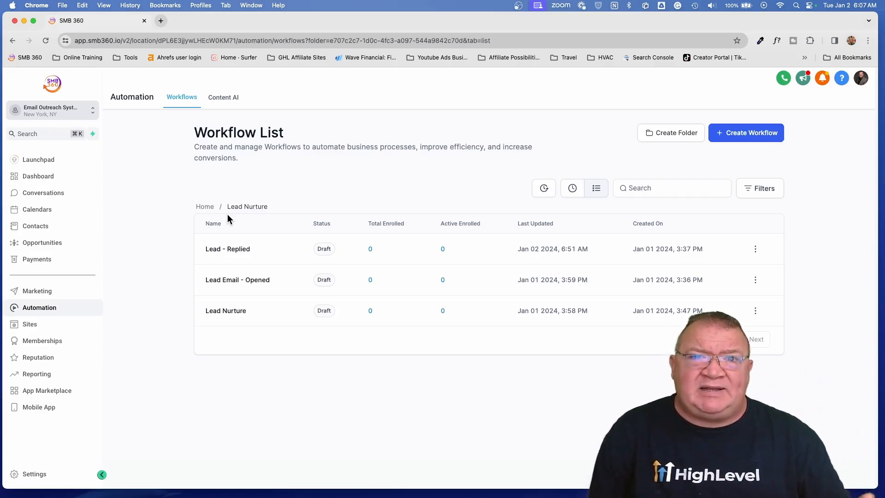
pyautogui.click(205, 207)
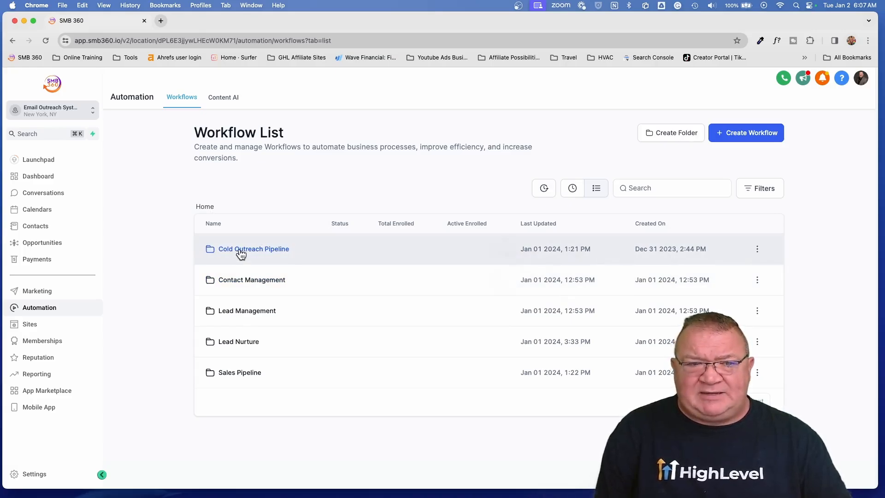
pyautogui.click(239, 251)
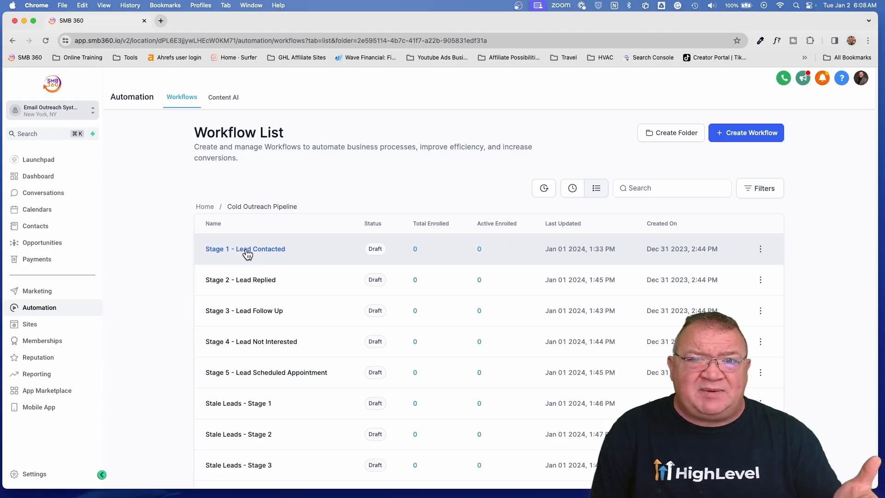
pyautogui.click(247, 252)
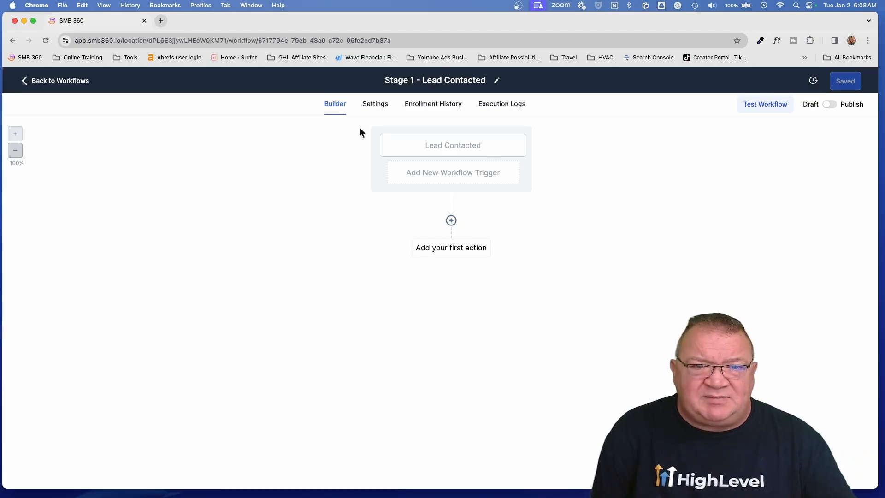
pyautogui.click(53, 83)
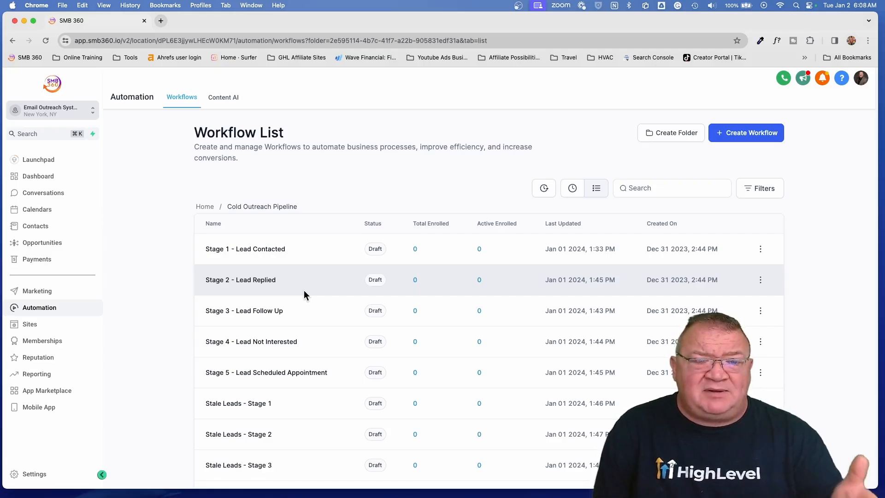
pyautogui.click(253, 280)
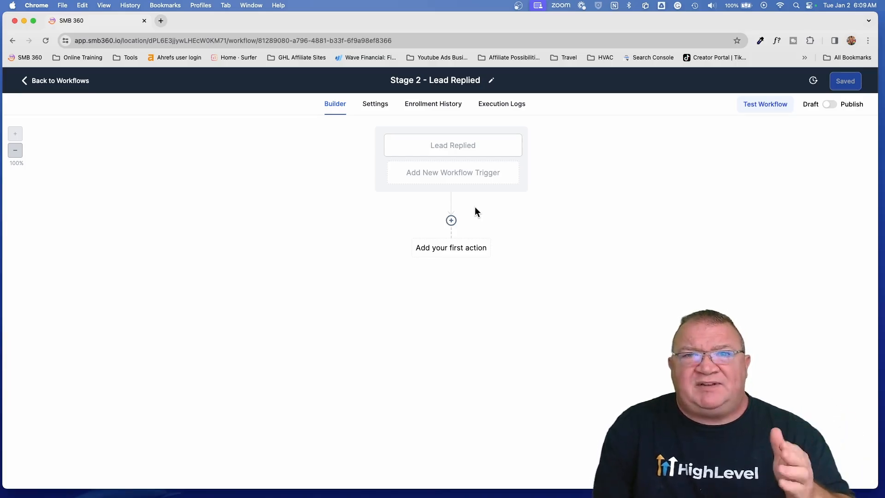
pyautogui.click(64, 81)
# Open the Stage 5 - Lead Scheduled Appointment workflow, view the available actions without adding one, and return to the folder.
pyautogui.scroll(-3, 309, 251)
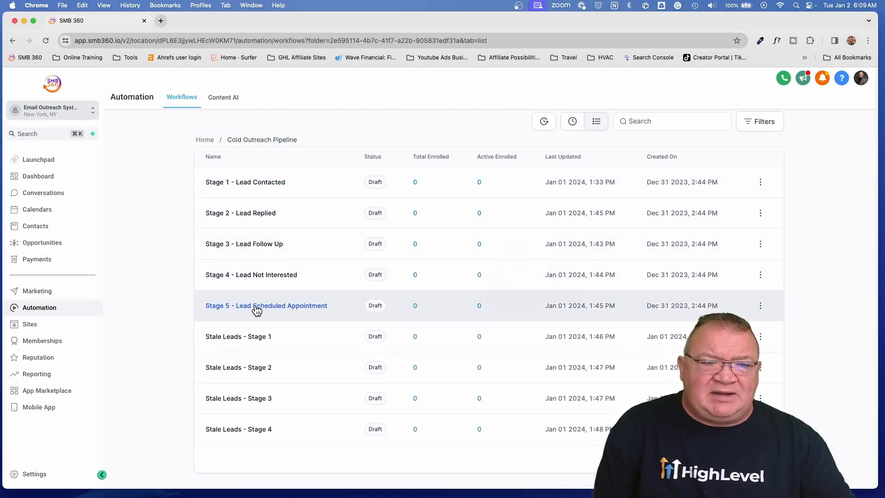
pyautogui.click(252, 306)
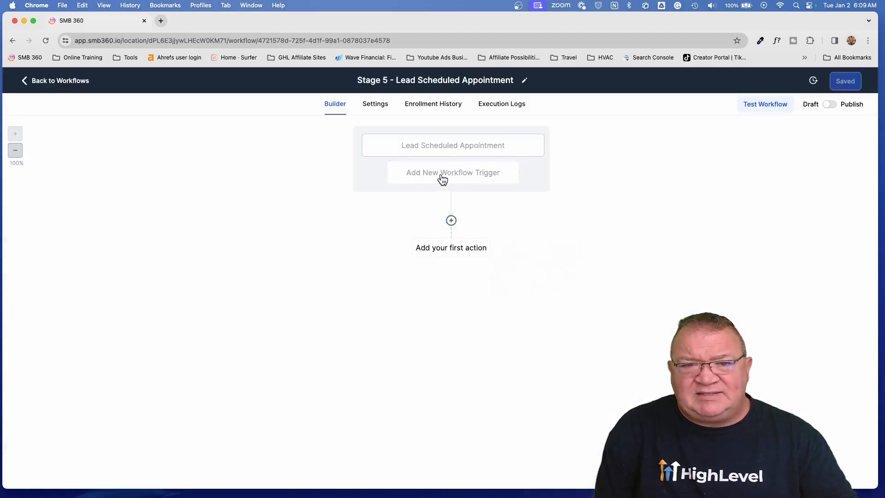
pyautogui.click(451, 220)
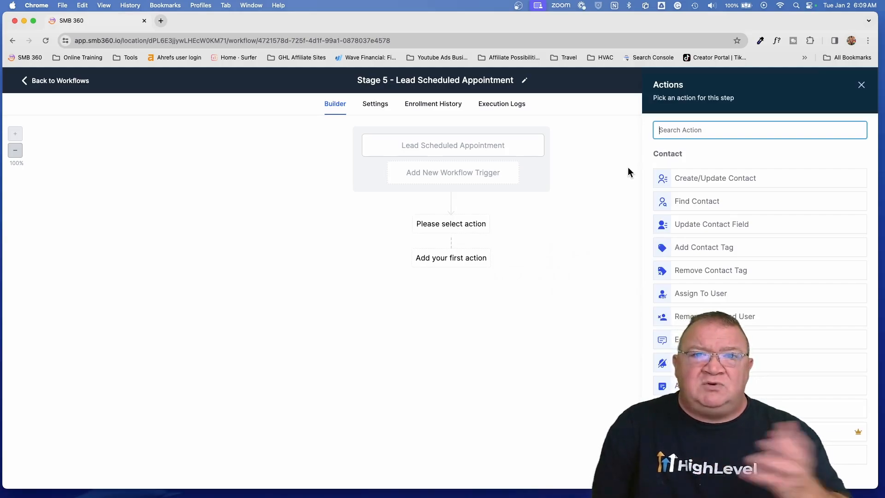
pyautogui.click(860, 86)
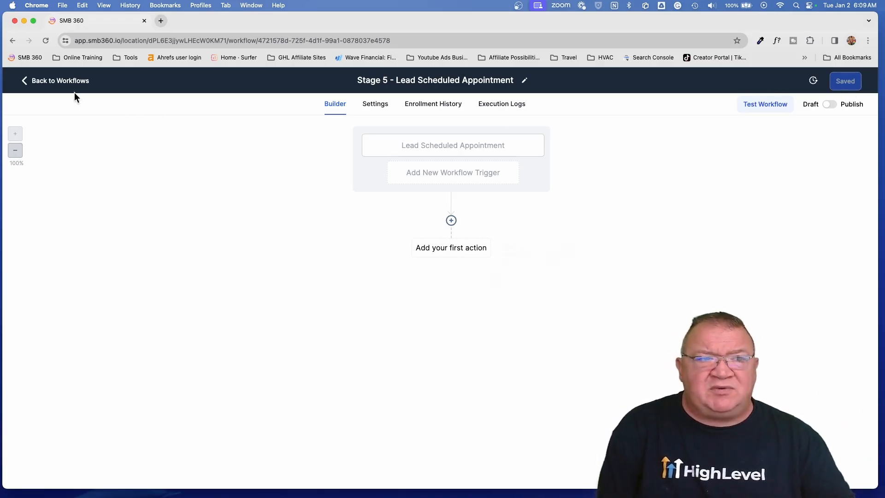
pyautogui.click(49, 83)
# Open the Stale Leads - Stage 1 workflow and examine the filters of its Stale Opportunities Stage 1 trigger.
pyautogui.scroll(-3, 272, 318)
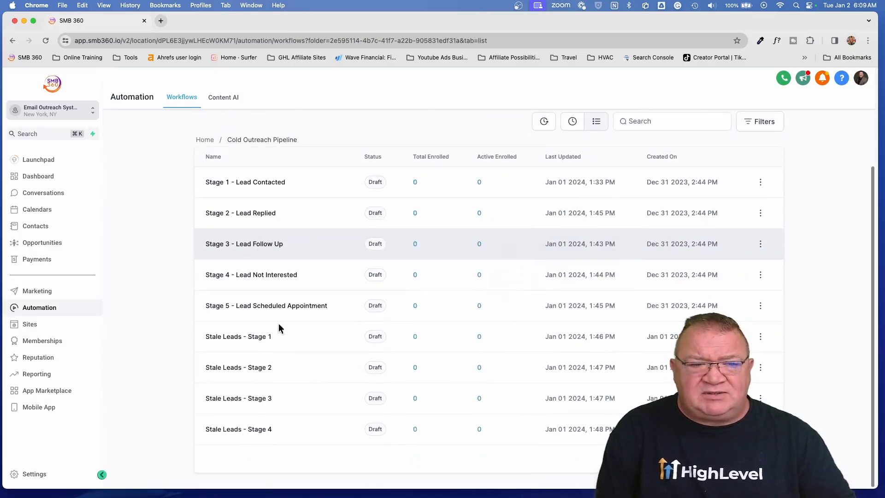
pyautogui.click(227, 337)
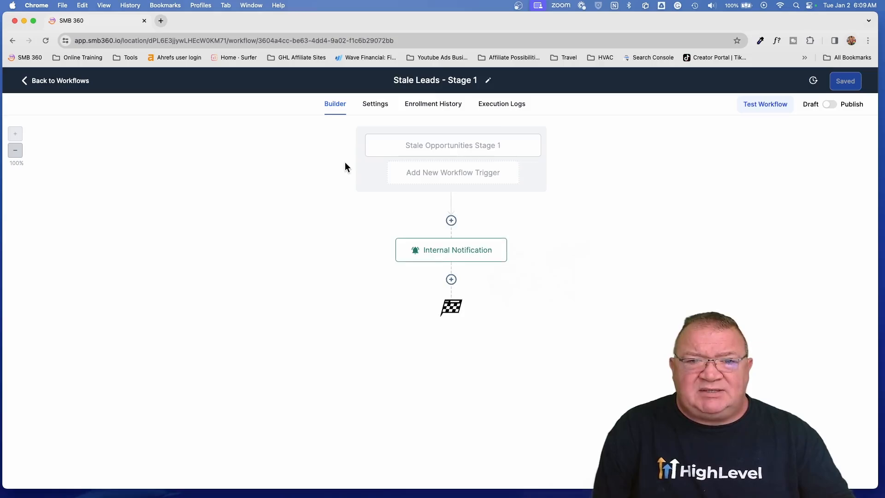
pyautogui.click(419, 146)
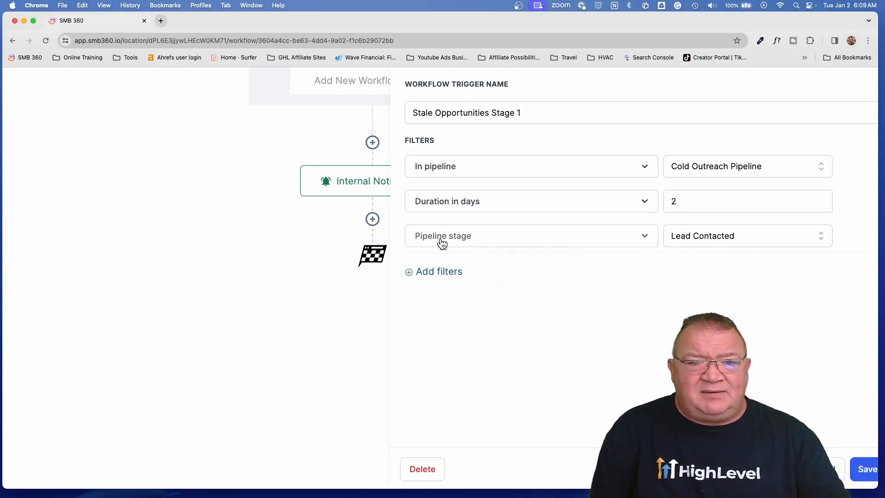
pyautogui.click(866, 469)
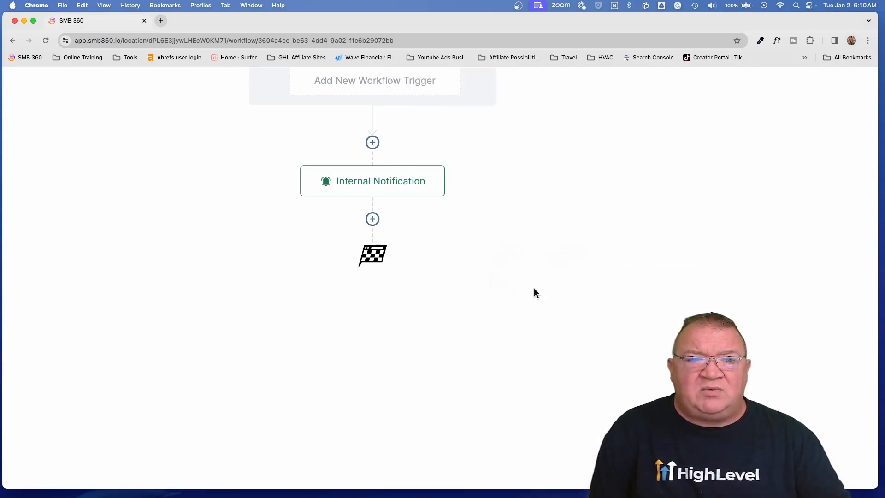
# Replace "This lead" in the Internal Notification message with the contact's Company Name custom value, save the action and workflow, and return to the folder.
pyautogui.click(406, 230)
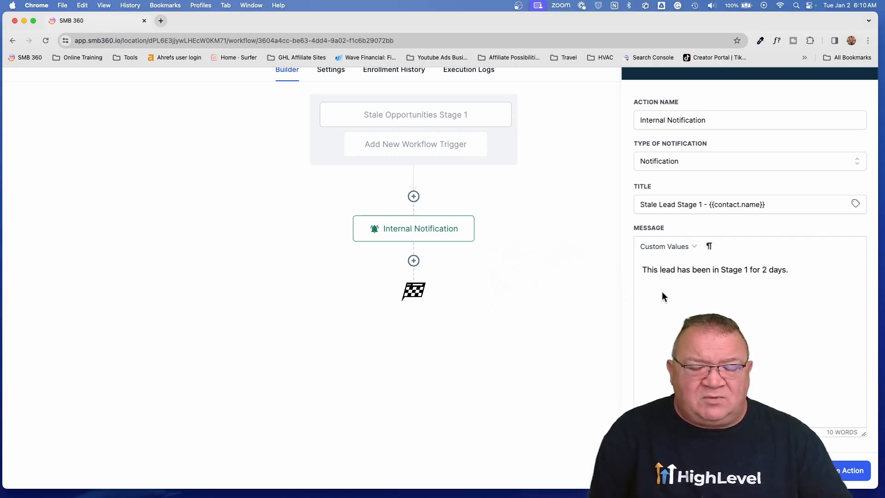
pyautogui.moveTo(674, 270); pyautogui.dragTo(624, 266)
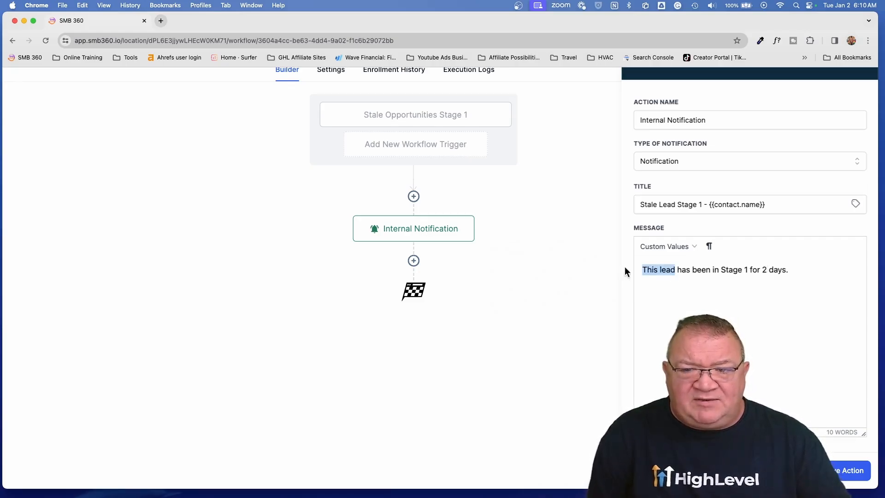
pyautogui.click(670, 248)
pyautogui.moveTo(677, 271)
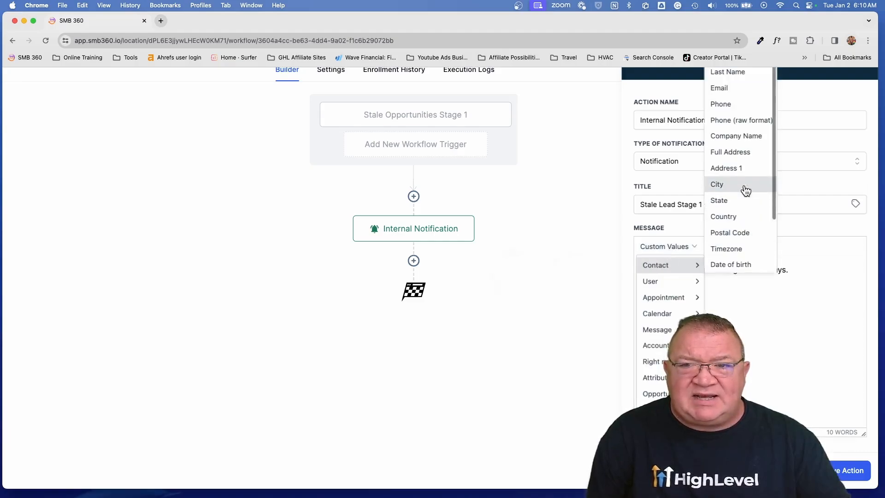
pyautogui.click(730, 136)
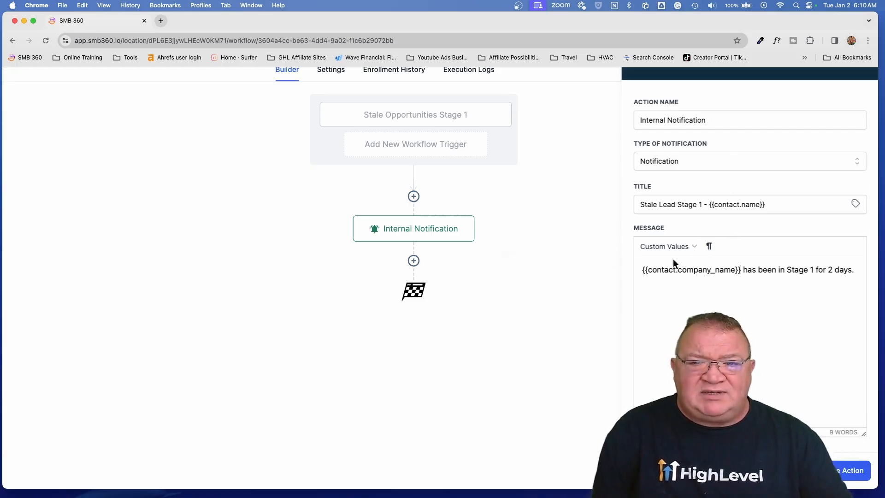
pyautogui.click(846, 474)
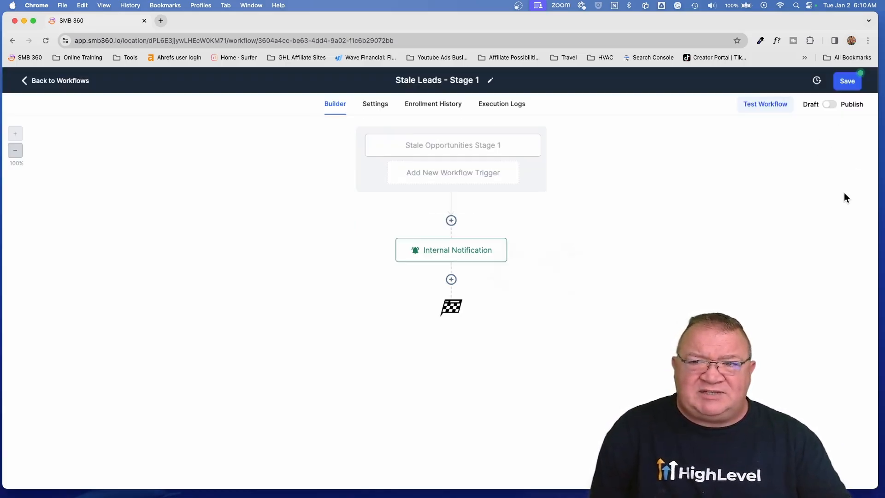
pyautogui.click(849, 82)
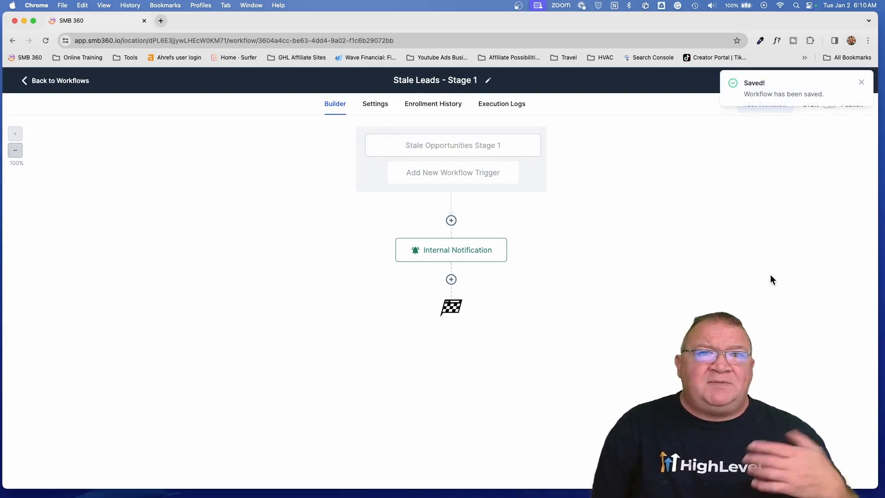
pyautogui.click(44, 81)
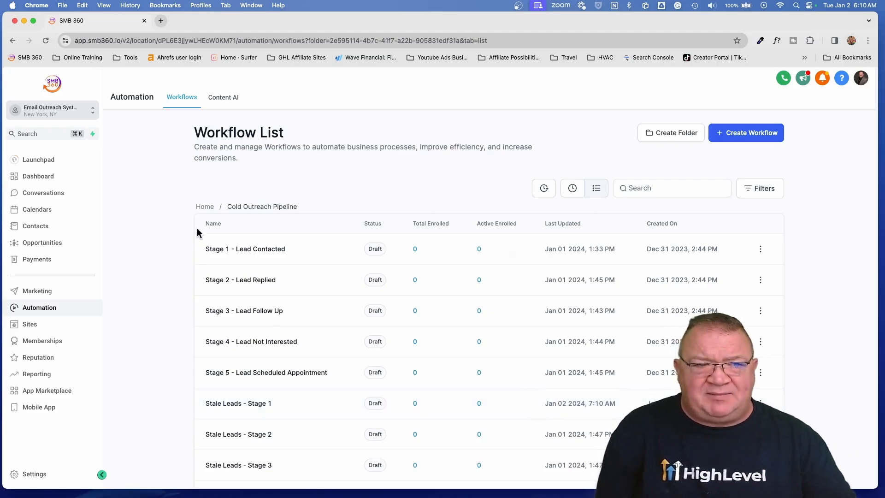
# Open the Sales Pipeline automation folder and look through its list of stage and stale lead workflows.
pyautogui.click(204, 208)
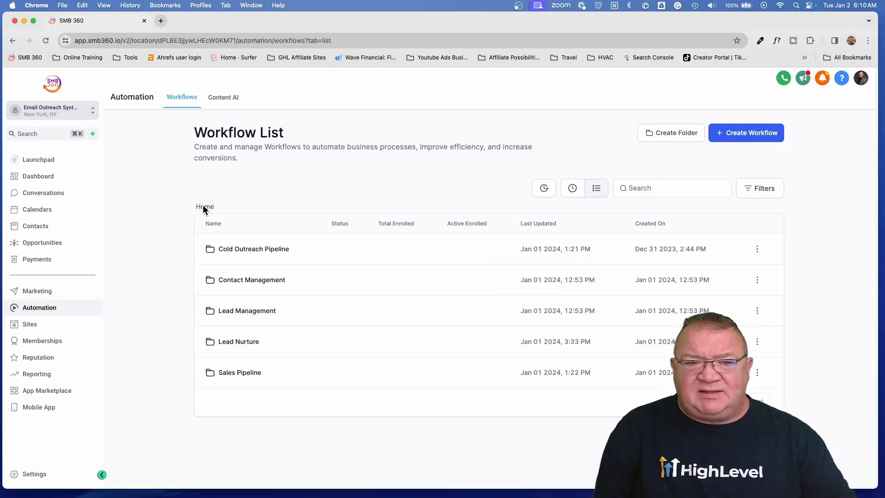
pyautogui.click(237, 374)
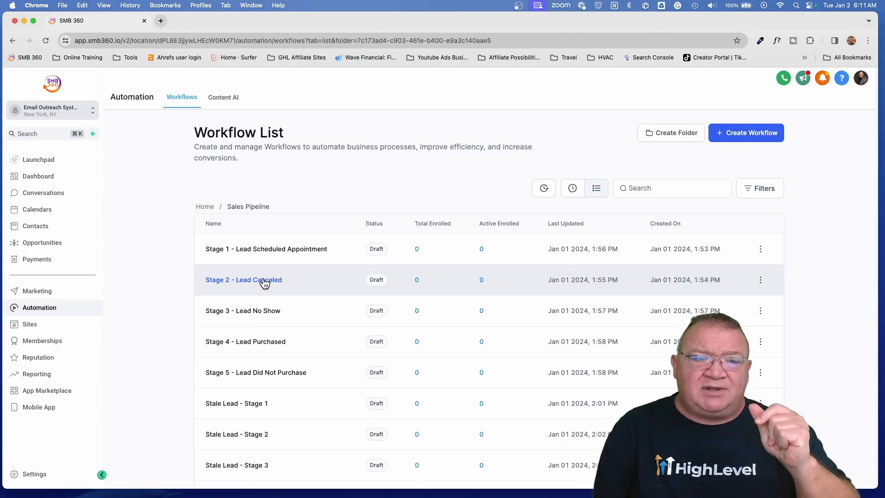
pyautogui.scroll(-3, 264, 283)
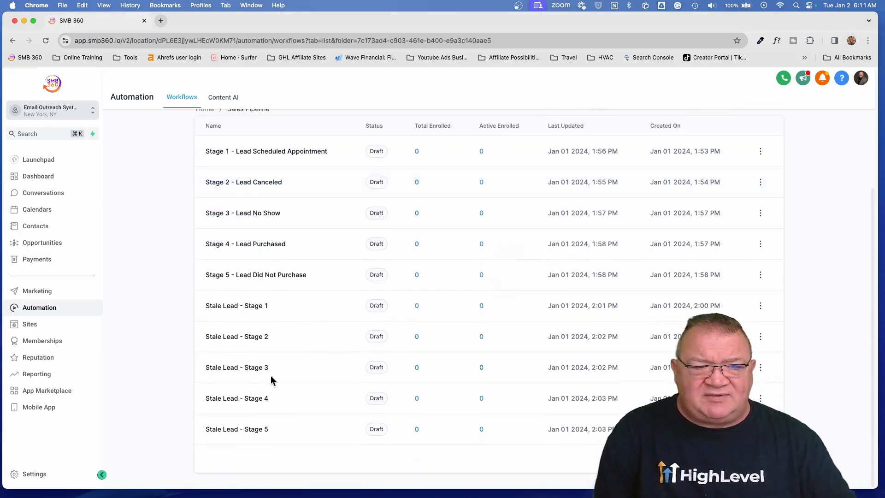
pyautogui.scroll(3, 298, 405)
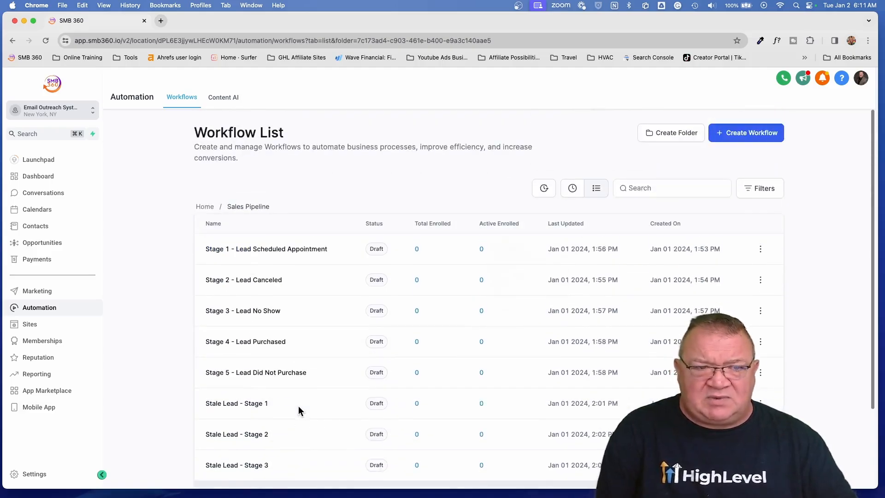
# Open the Lead Management folder, review the Inbound Lead Nurturing (FB Messenger) workflow, and return to the main workflow list.
pyautogui.click(204, 205)
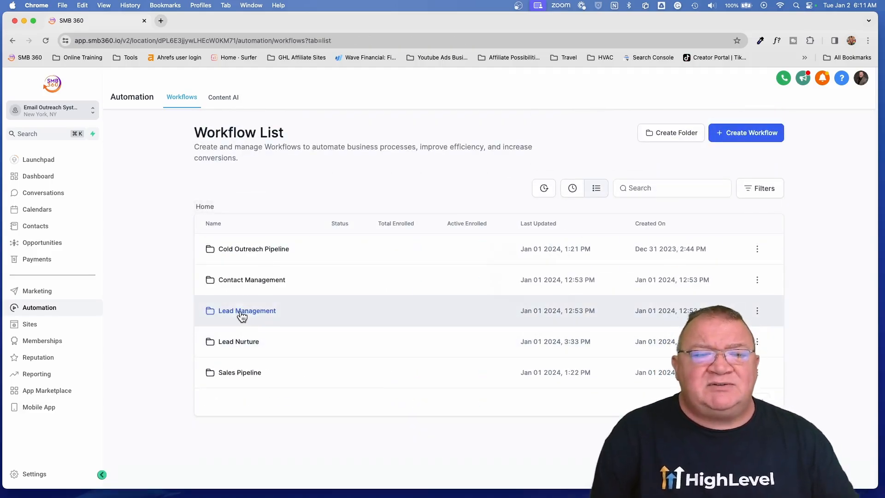
pyautogui.click(238, 311)
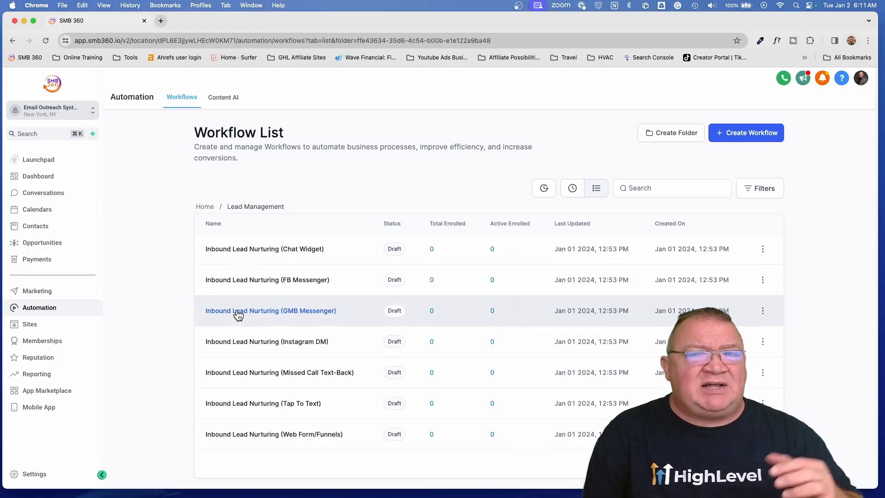
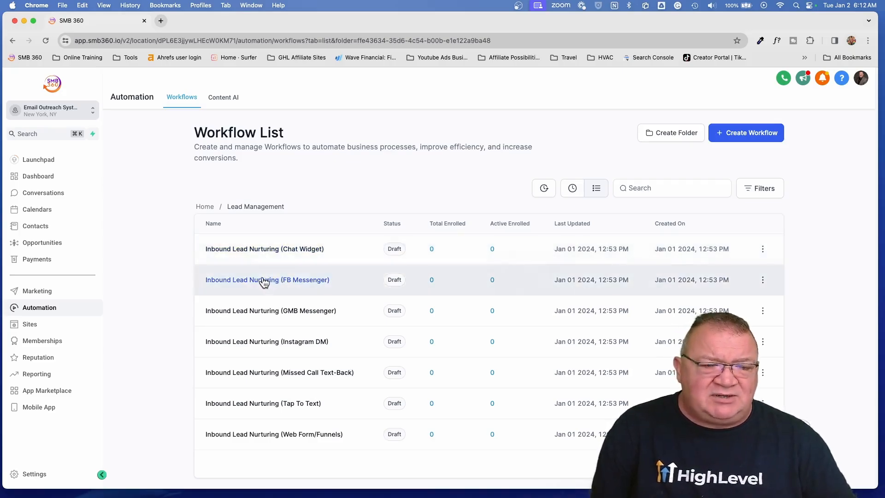
pyautogui.click(265, 280)
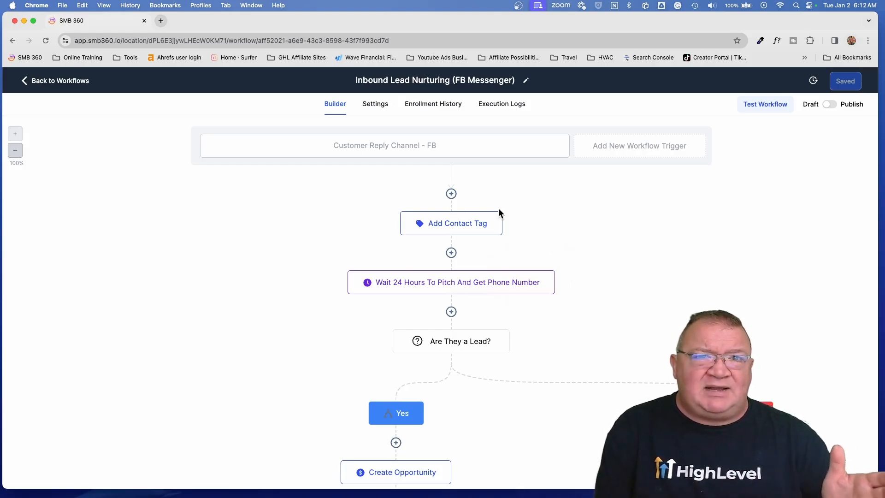
pyautogui.click(53, 85)
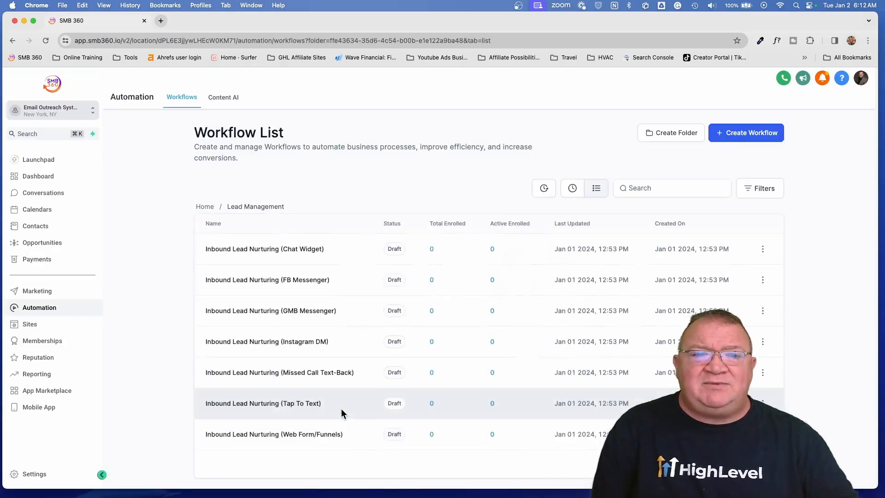
pyautogui.click(203, 208)
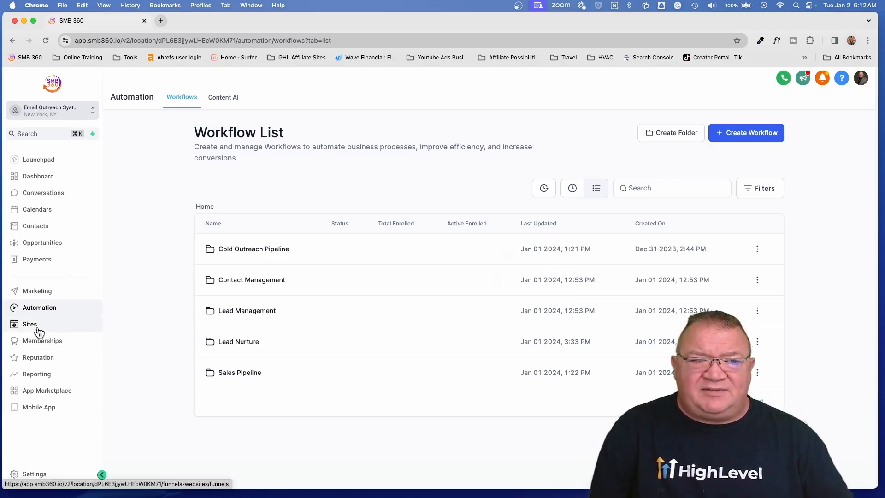
# Start a contact import in Contacts and upload the D7_Bulk HVAC CSV file from Downloads, continuing to column mapping.
pyautogui.click(37, 230)
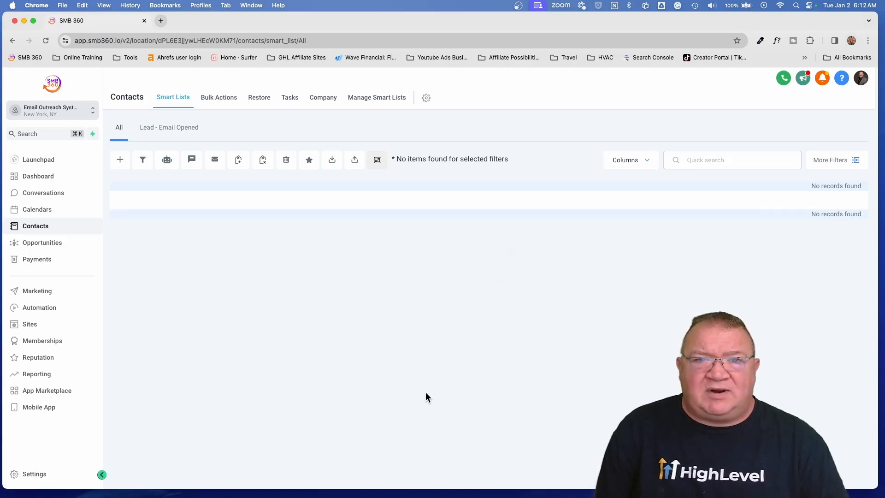
pyautogui.click(356, 163)
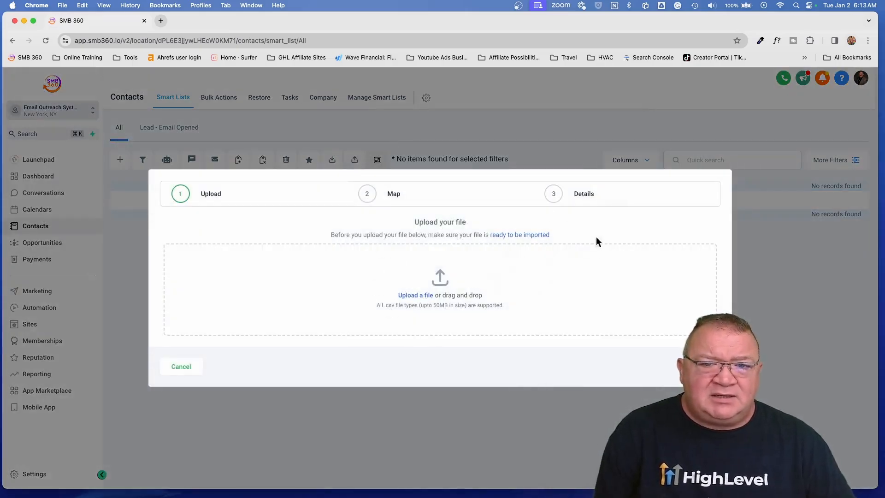
pyautogui.click(408, 295)
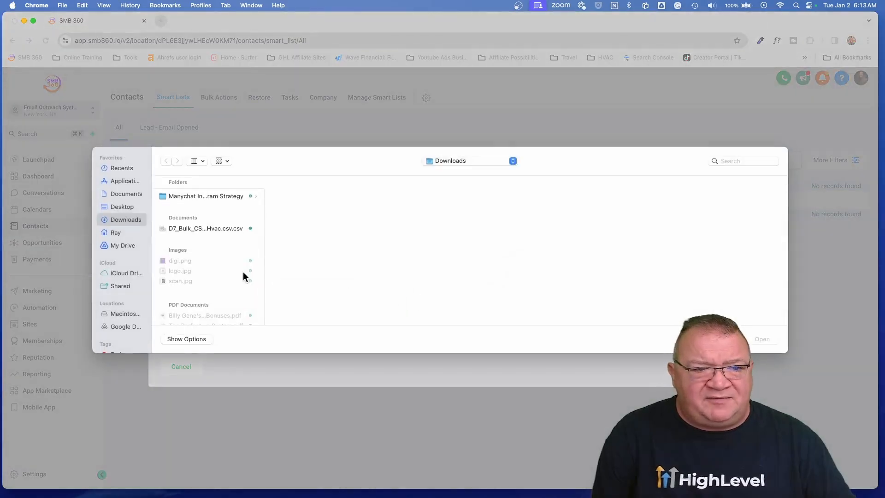
pyautogui.doubleClick(205, 228)
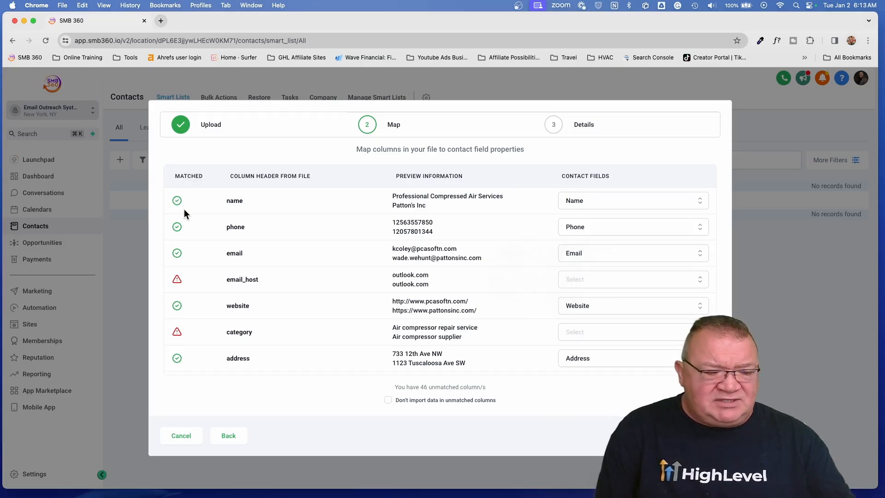
# Review how the CSV column headers are matched to contact fields, including the unmatched email_host column and the columns further down the list.
pyautogui.scroll(5, 184, 208)
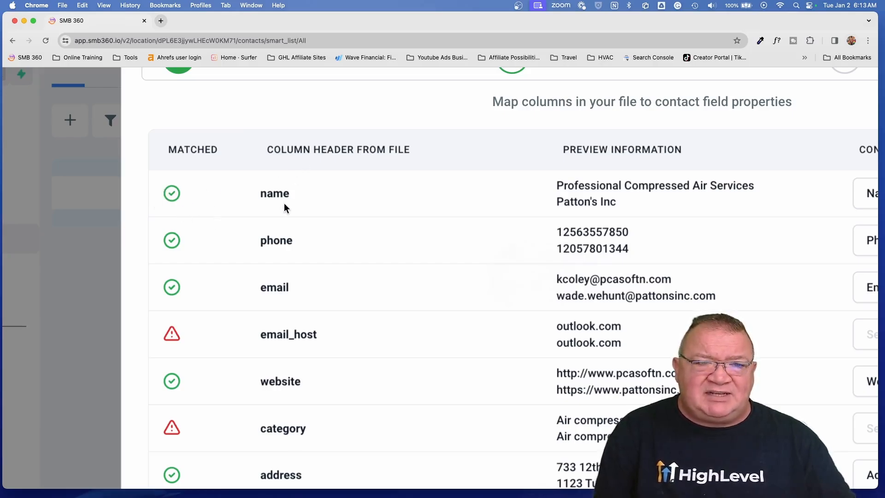
pyautogui.hscroll(6, 283, 205)
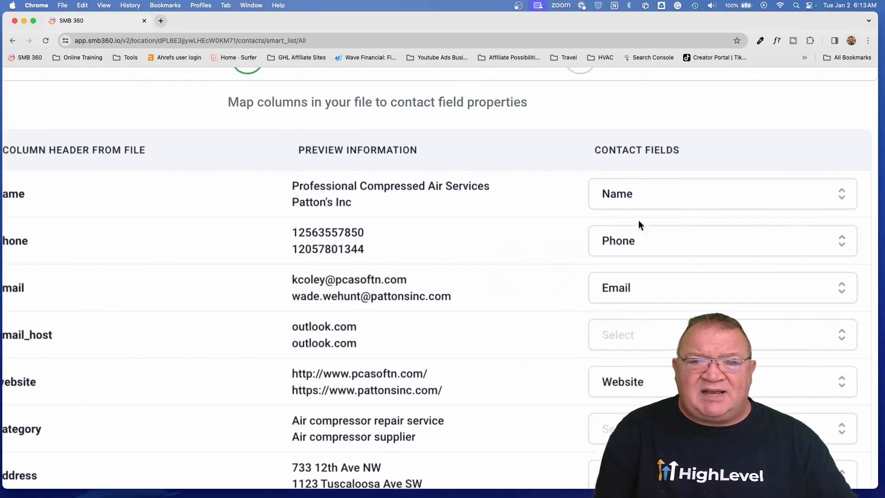
pyautogui.scroll(-5, 508, 245)
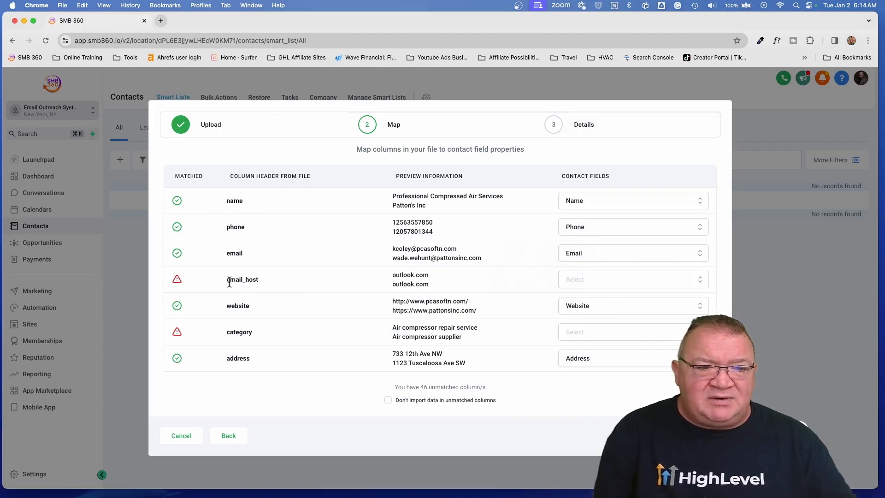
pyautogui.moveTo(224, 278); pyautogui.dragTo(259, 280)
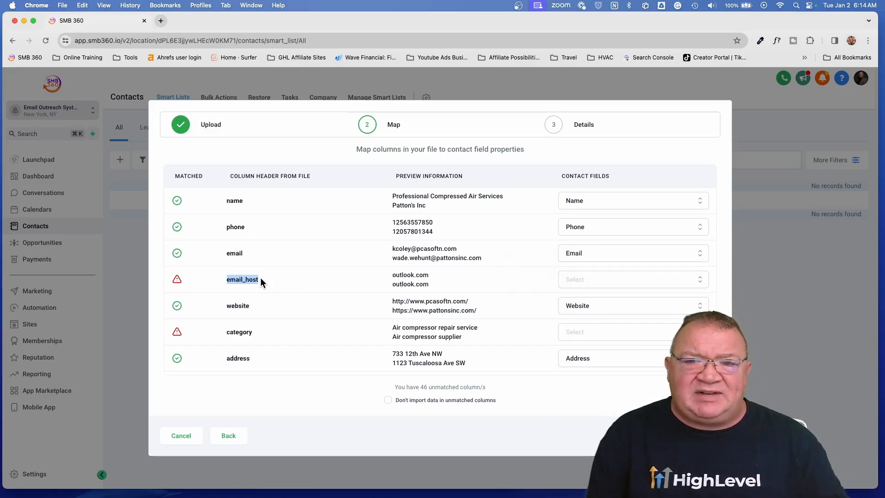
pyautogui.scroll(-10, 405, 295)
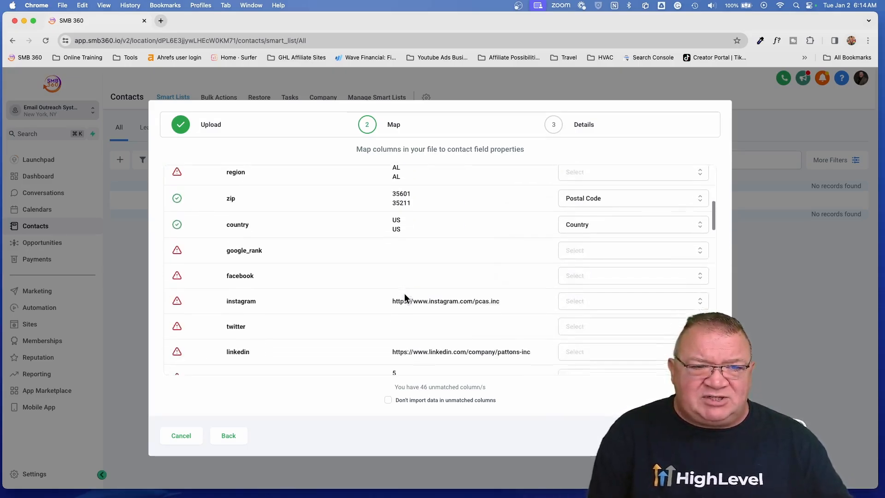
pyautogui.scroll(-15, 404, 298)
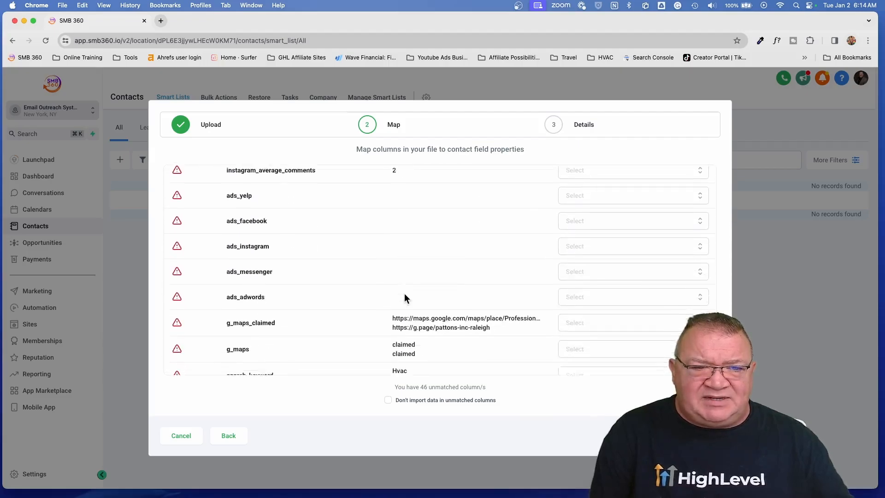
pyautogui.scroll(10, 405, 293)
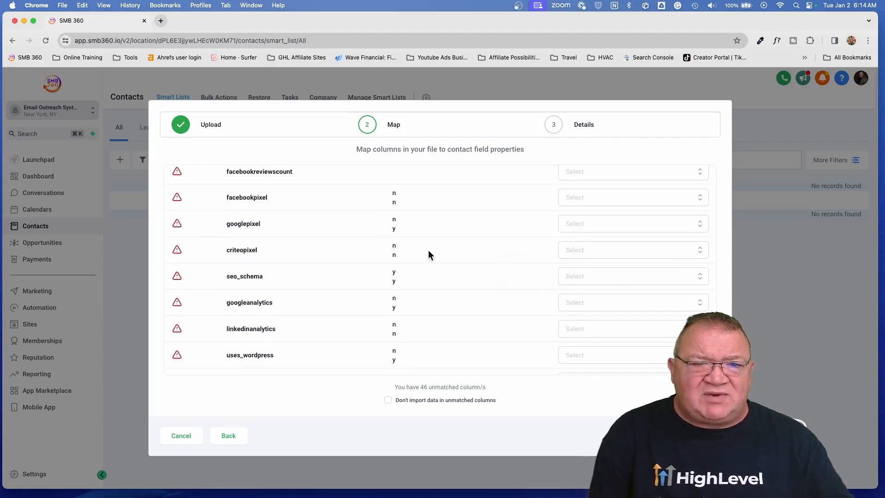
pyautogui.scroll(15, 458, 253)
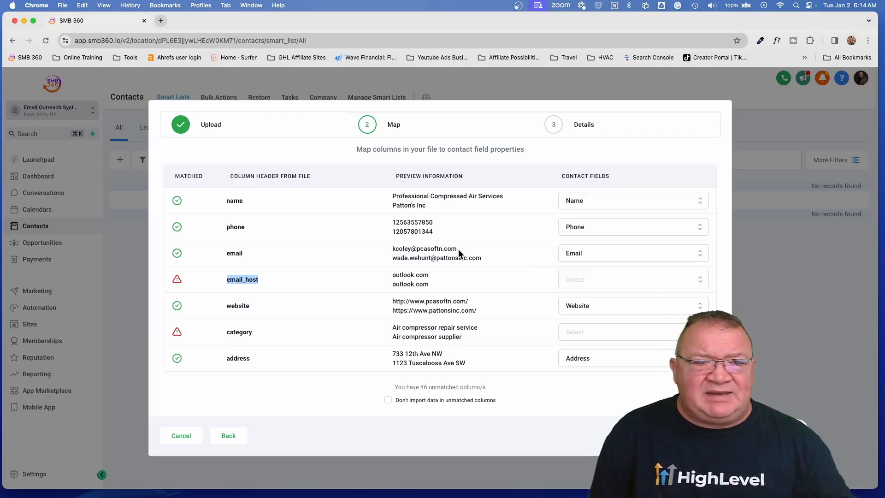
# Examine the preview values of the unmatched email_host and category columns in the import mapping.
pyautogui.click(327, 285)
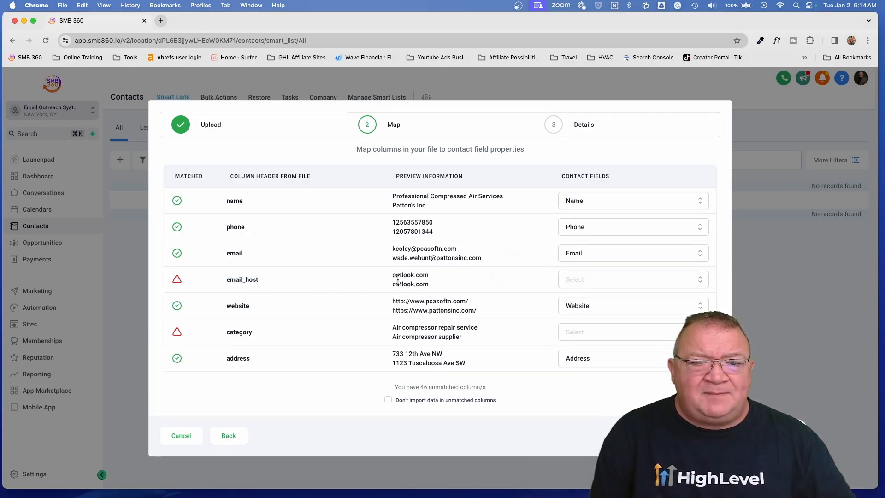
pyautogui.moveTo(389, 275); pyautogui.dragTo(422, 274)
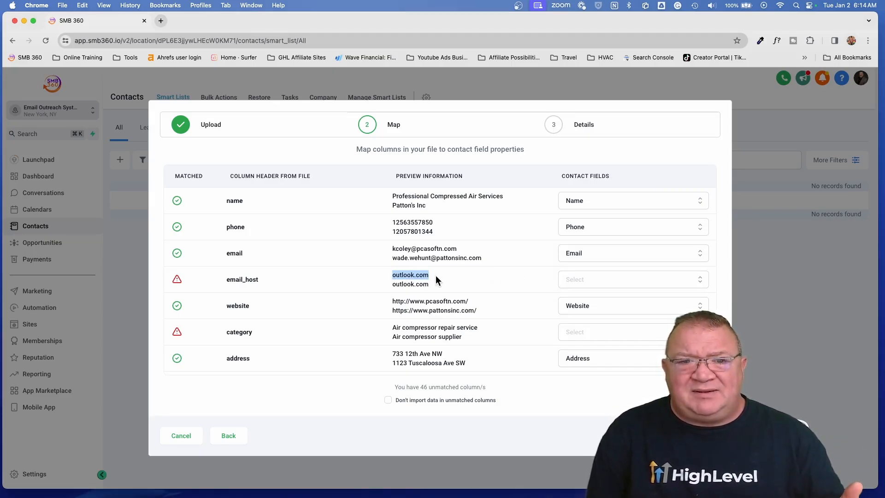
pyautogui.scroll(-2, 435, 275)
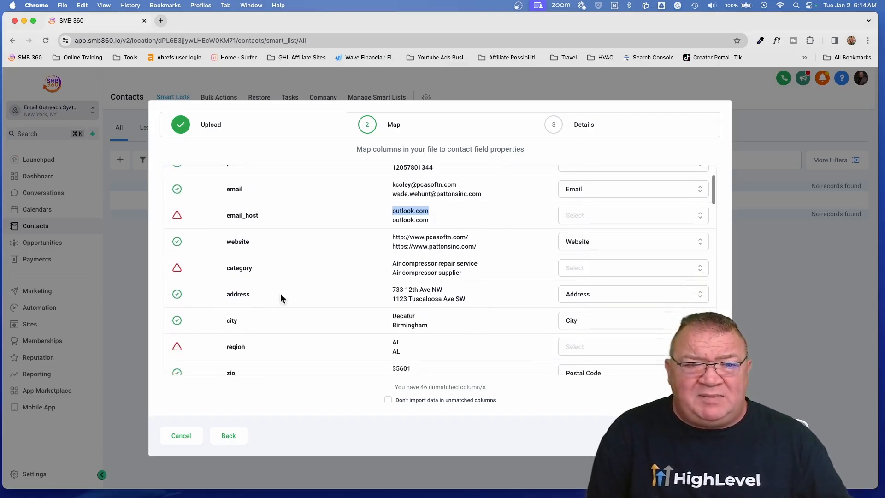
pyautogui.click(230, 266)
pyautogui.moveTo(225, 272); pyautogui.dragTo(253, 271)
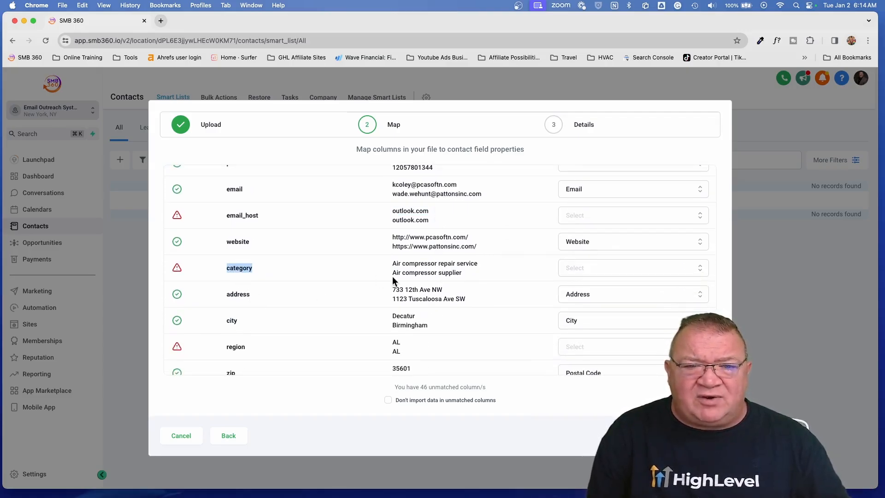
pyautogui.moveTo(391, 262); pyautogui.dragTo(477, 265)
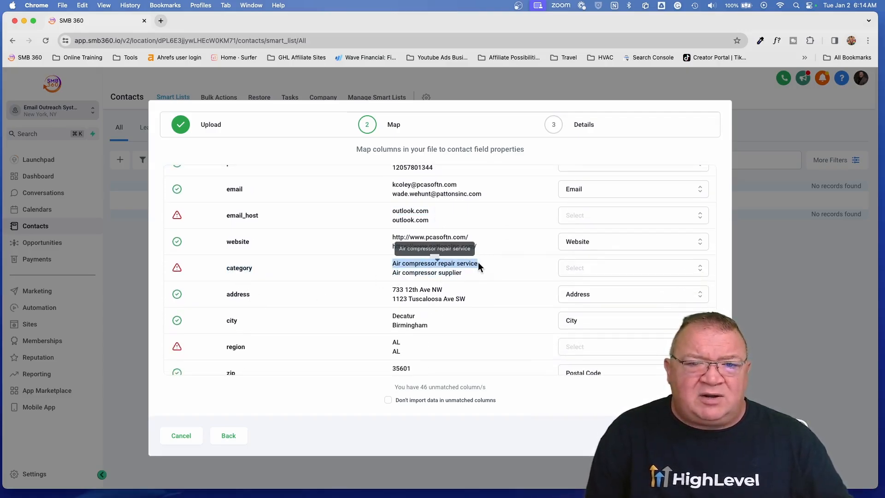
pyautogui.click(418, 277)
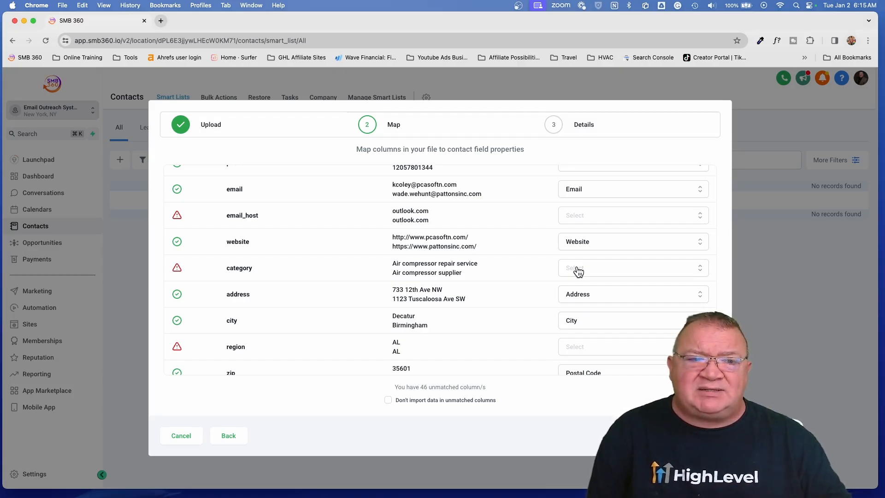
# Map the region column from the file to the State contact field.
pyautogui.scroll(-5, 578, 272)
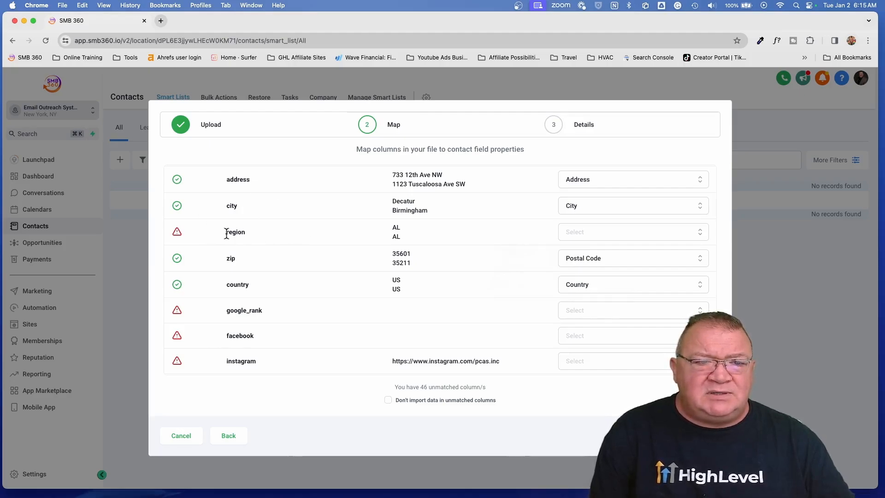
pyautogui.moveTo(226, 232); pyautogui.dragTo(238, 231)
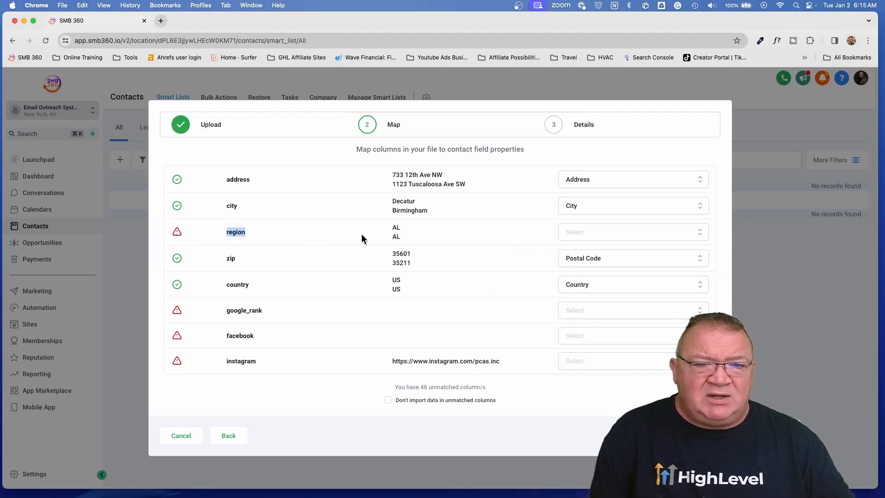
pyautogui.moveTo(392, 227); pyautogui.dragTo(399, 227)
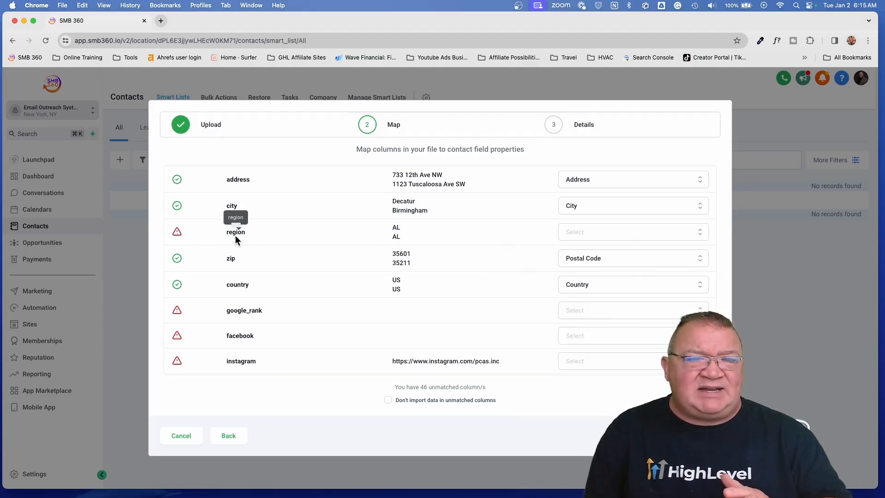
pyautogui.click(585, 231)
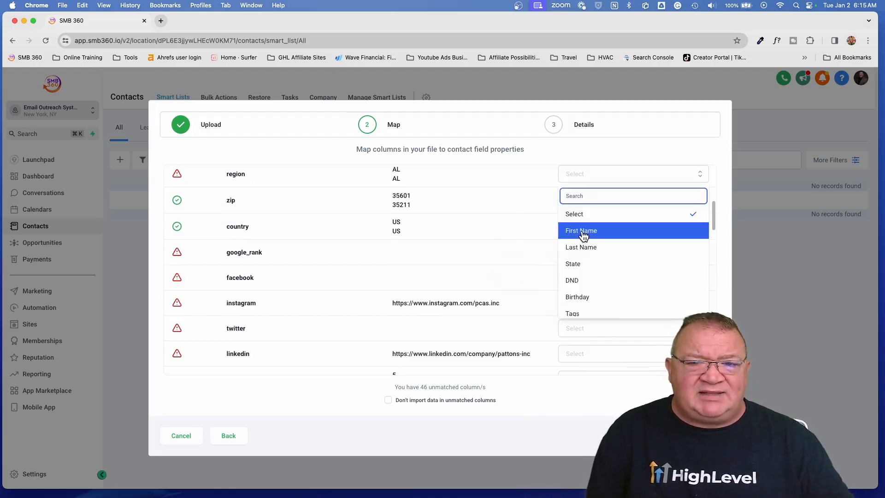
pyautogui.scroll(-3, 594, 249)
pyautogui.scroll(-4, 597, 261)
pyautogui.scroll(5, 595, 261)
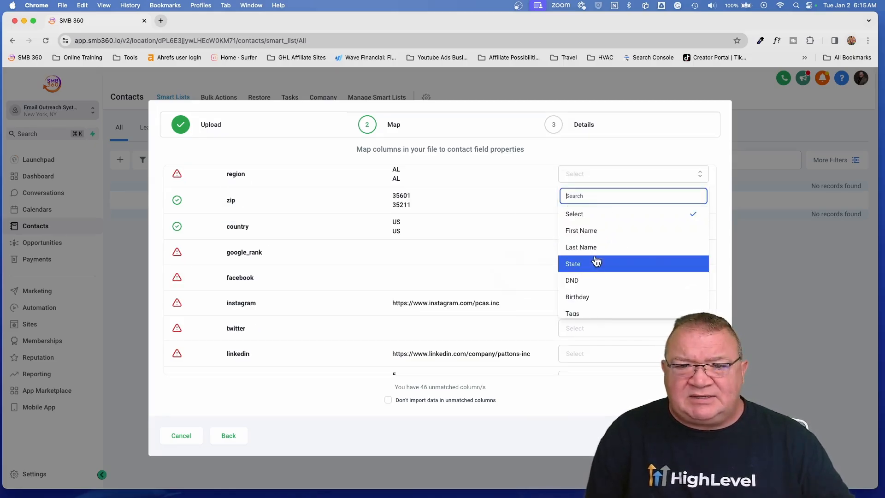
pyautogui.click(595, 261)
pyautogui.scroll(3, 482, 241)
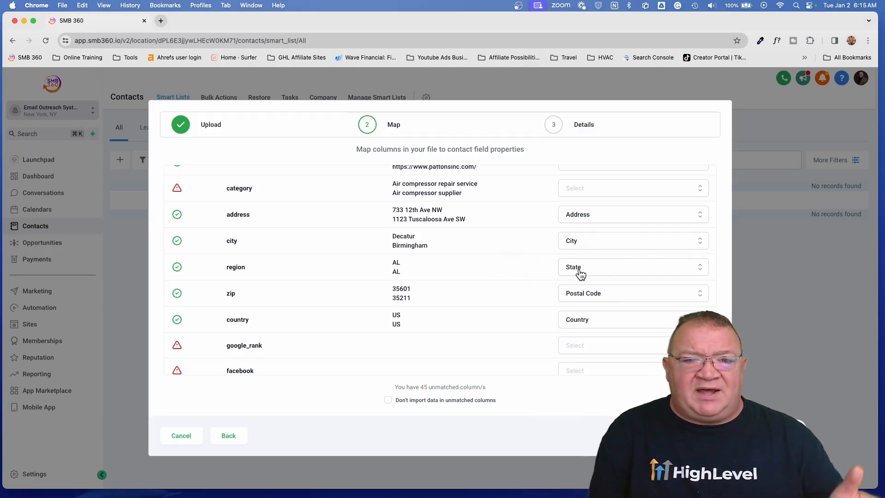
# Check which contact fields are available for the instagram column, leave it unmapped, and look over the neighbouring social and Google review columns.
pyautogui.scroll(-4, 474, 307)
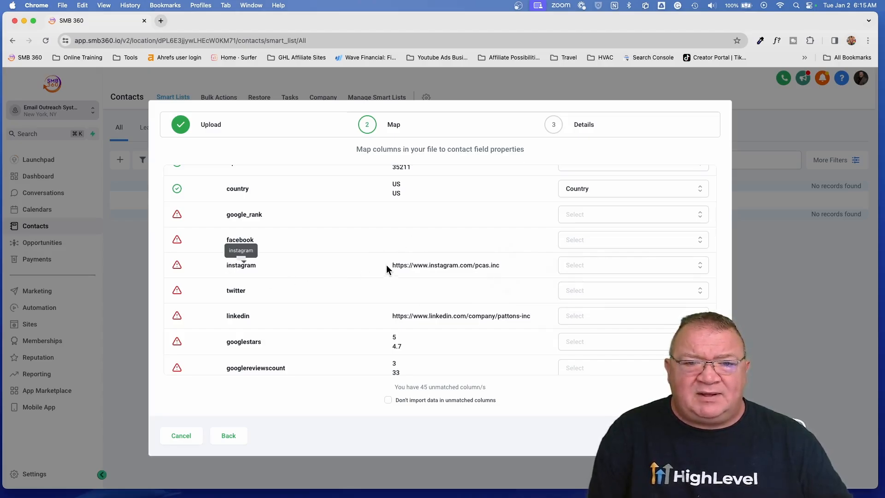
pyautogui.moveTo(390, 266); pyautogui.dragTo(504, 269)
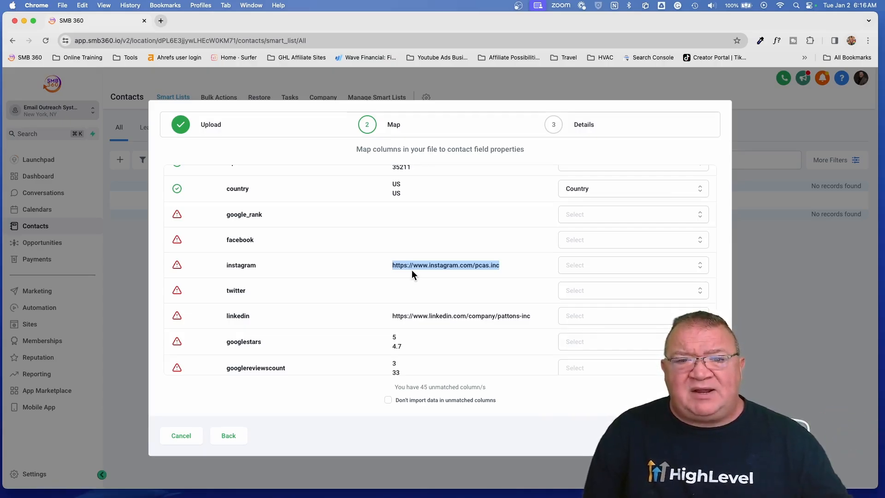
pyautogui.click(589, 267)
pyautogui.scroll(-5, 589, 268)
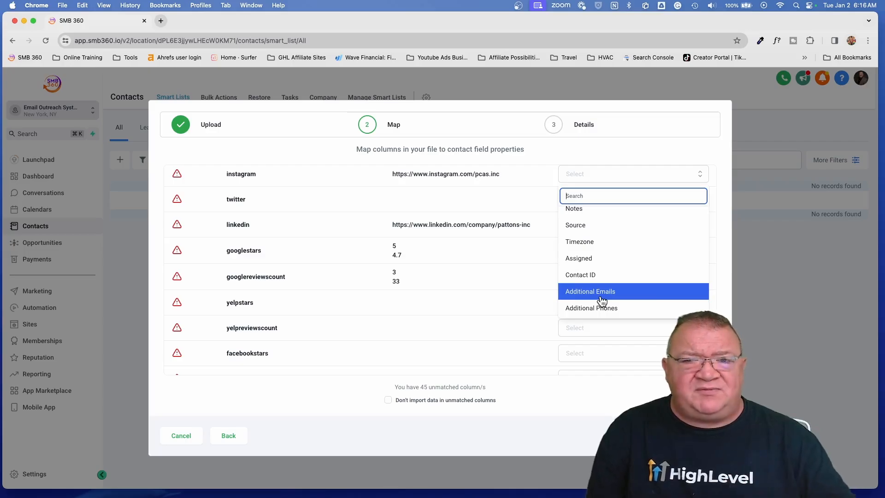
pyautogui.click(503, 206)
pyautogui.scroll(2, 502, 203)
pyautogui.scroll(-2, 502, 201)
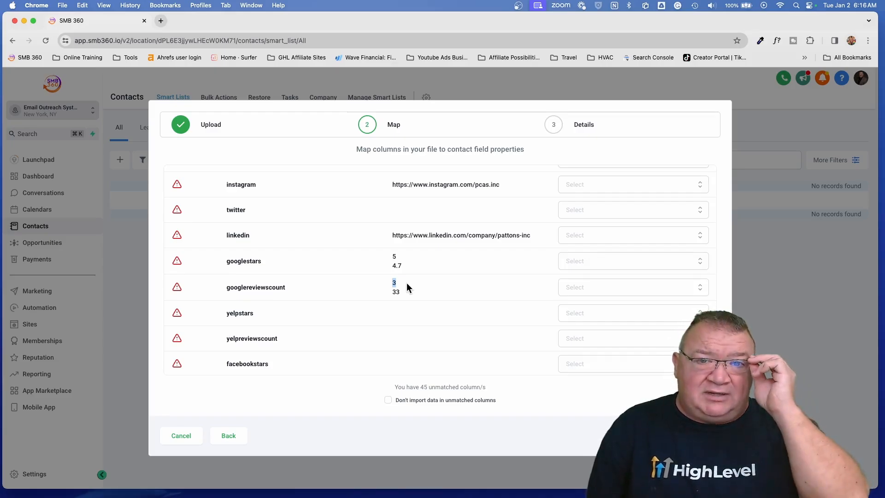
# Look through the remaining unmatched columns, from the review and pixel data to the domain, Instagram, ads and search columns.
pyautogui.scroll(-2, 492, 297)
pyautogui.scroll(-6, 492, 297)
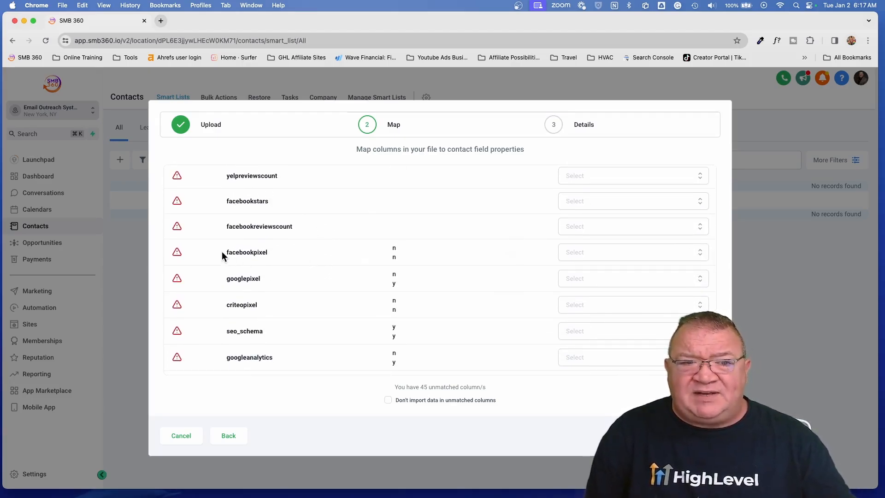
pyautogui.moveTo(224, 253); pyautogui.dragTo(272, 255)
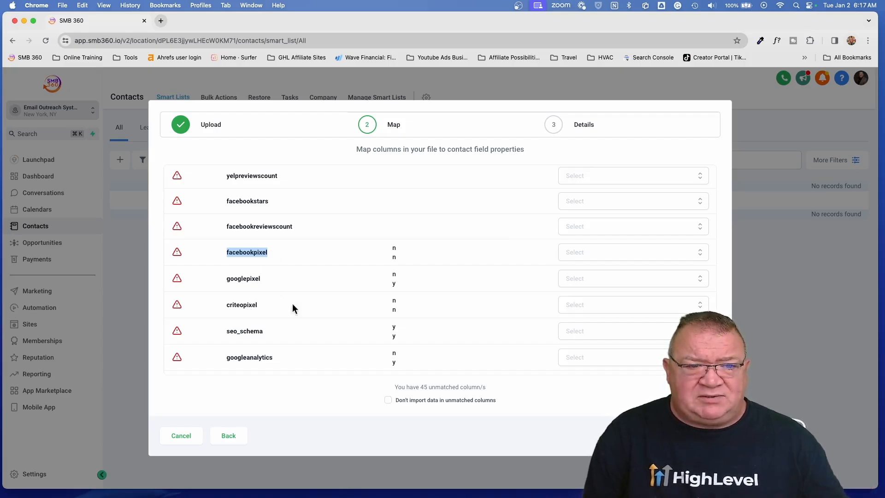
pyautogui.scroll(-10, 418, 320)
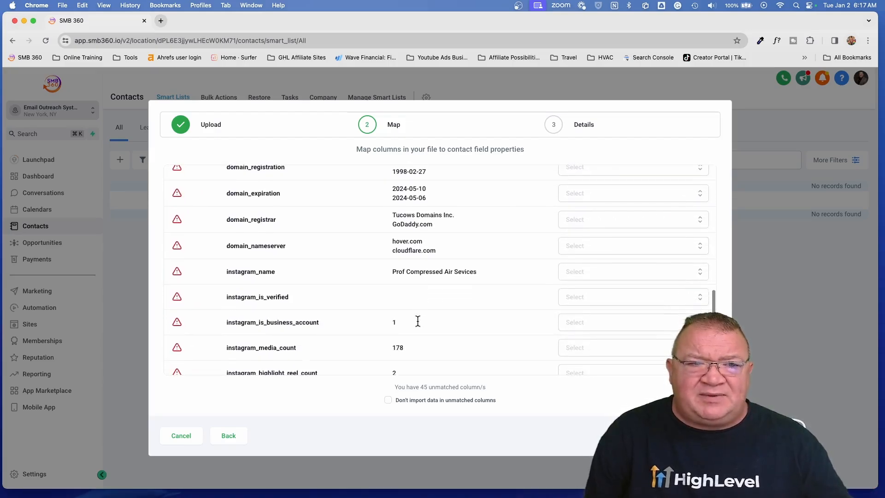
pyautogui.scroll(-10, 417, 321)
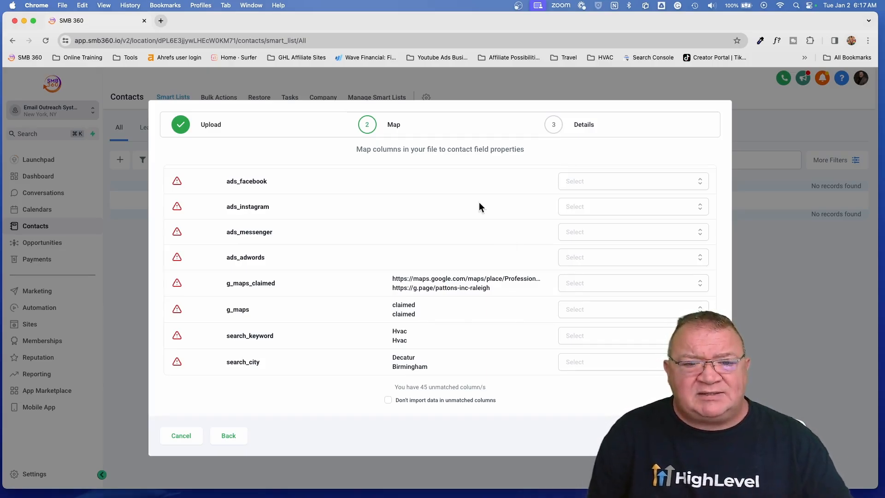
pyautogui.scroll(10, 508, 249)
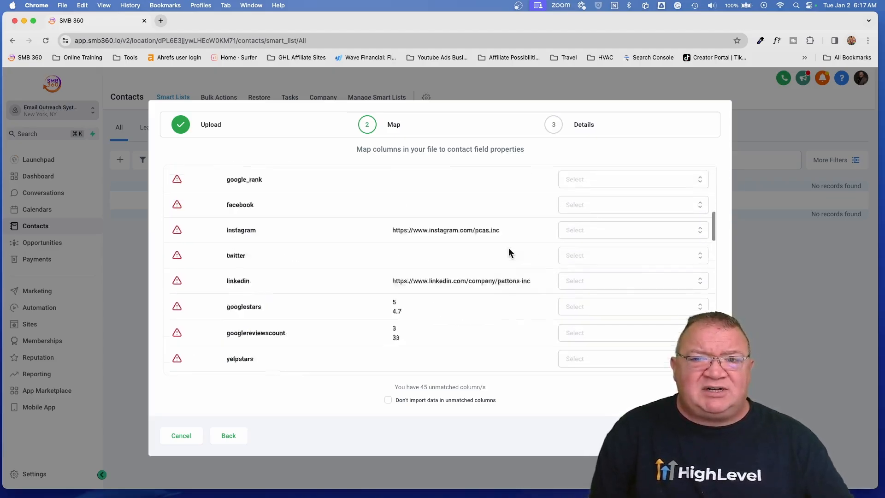
pyautogui.scroll(5, 508, 252)
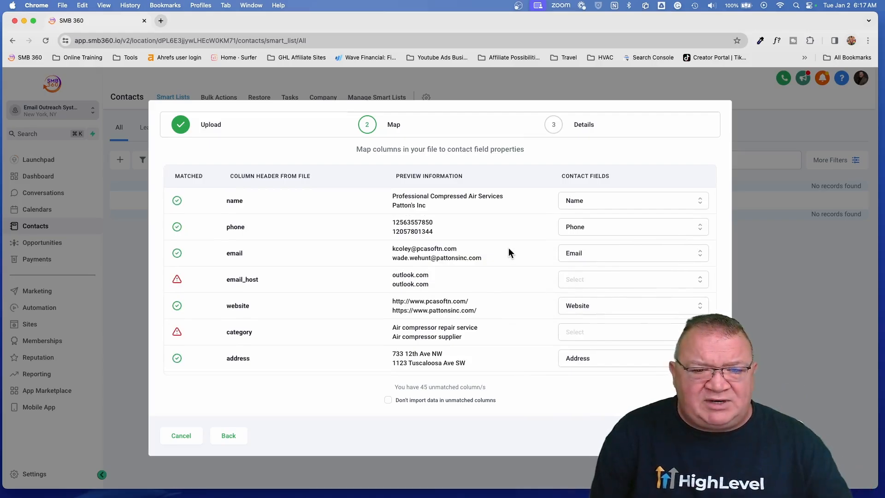
# Exclude data in unmatched columns from the import and continue to the import details.
pyautogui.scroll(5, 455, 402)
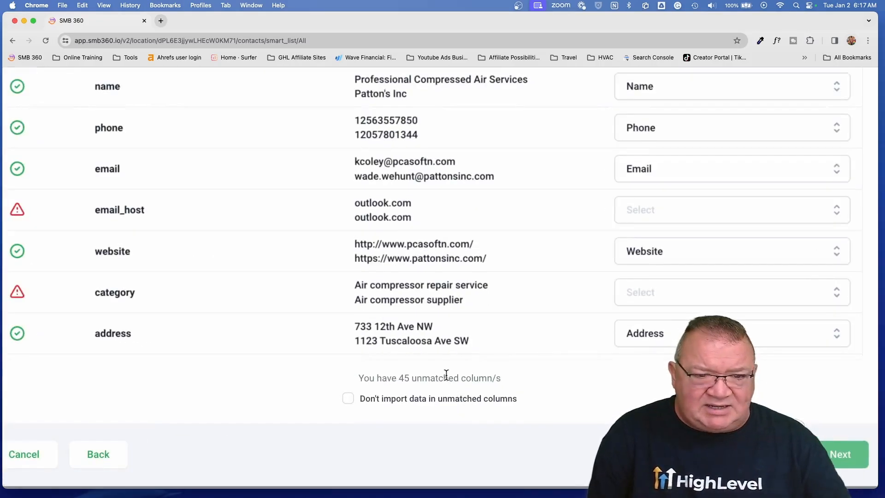
pyautogui.scroll(4, 446, 375)
pyautogui.scroll(-2, 446, 375)
pyautogui.scroll(-1, 446, 374)
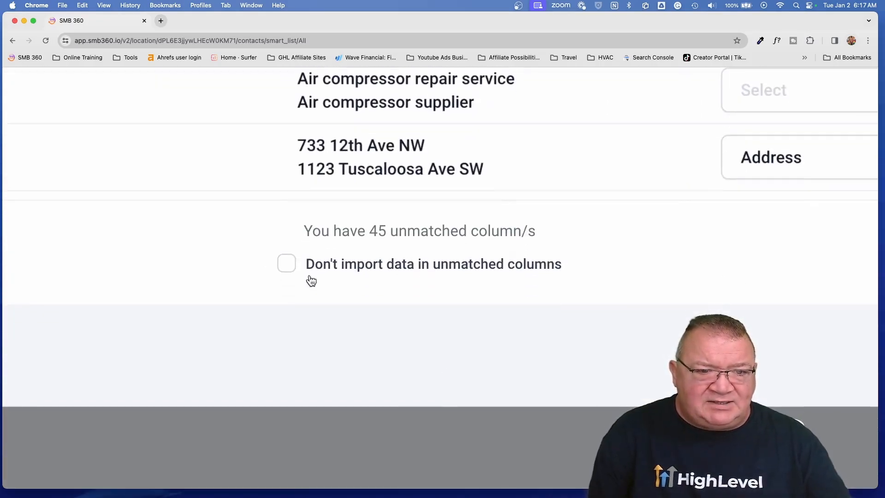
pyautogui.click(287, 268)
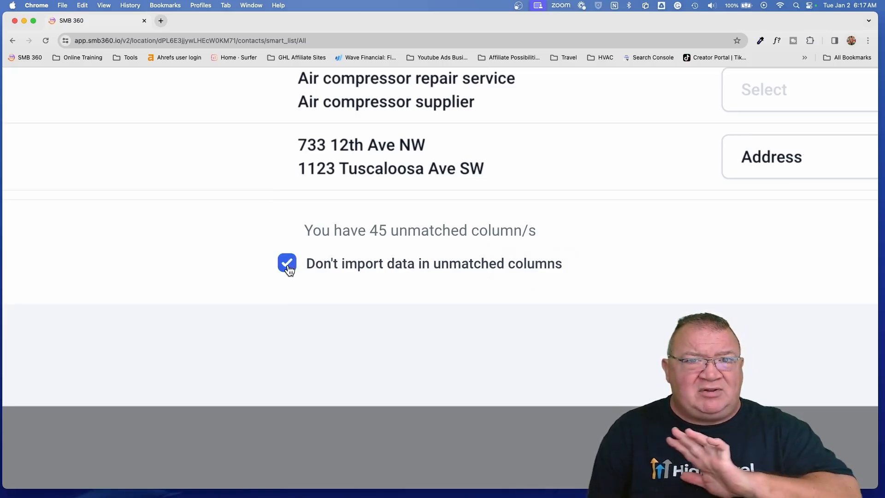
pyautogui.scroll(-5, 218, 264)
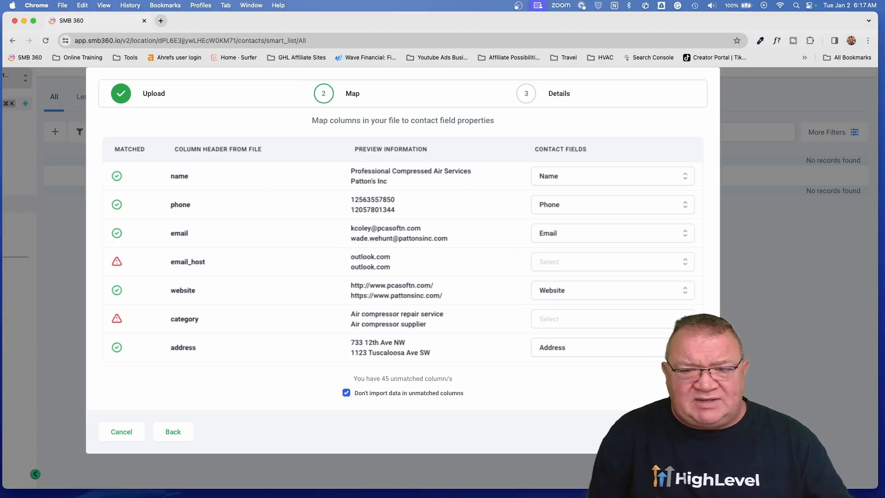
pyautogui.click(684, 431)
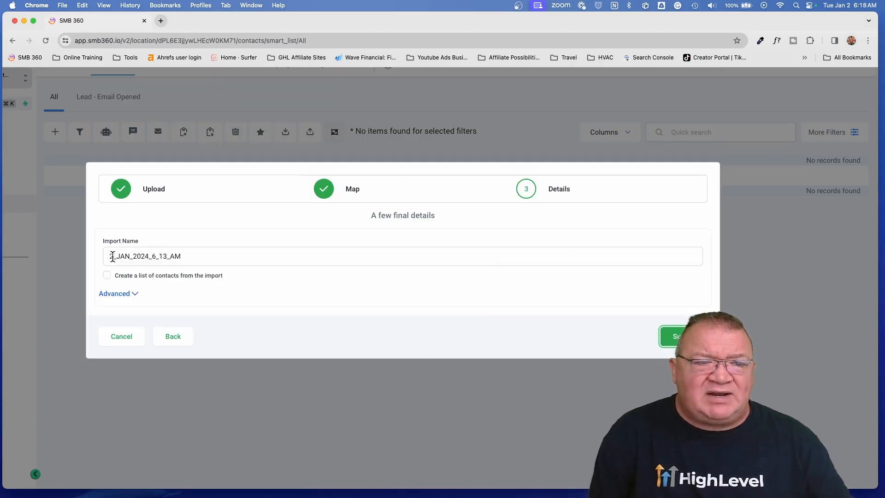
# Show the advanced import options and set the primary field for finding existing contacts to None.
pyautogui.moveTo(113, 257); pyautogui.dragTo(184, 259)
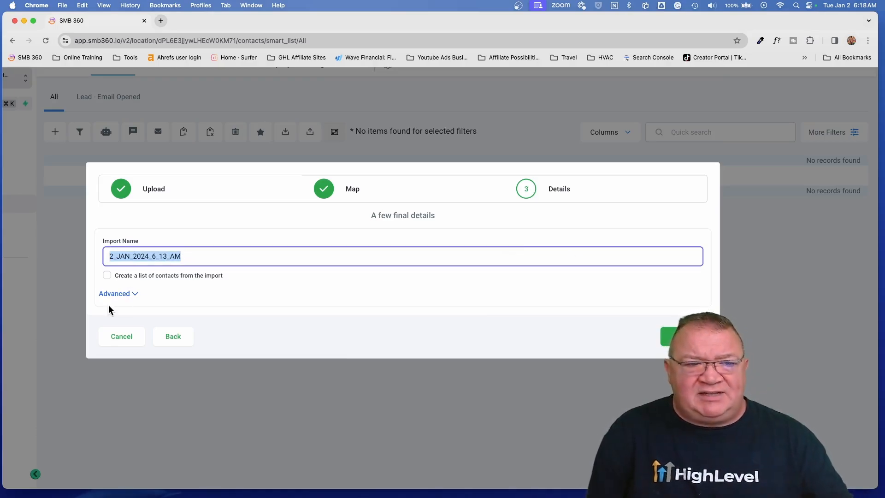
pyautogui.click(122, 293)
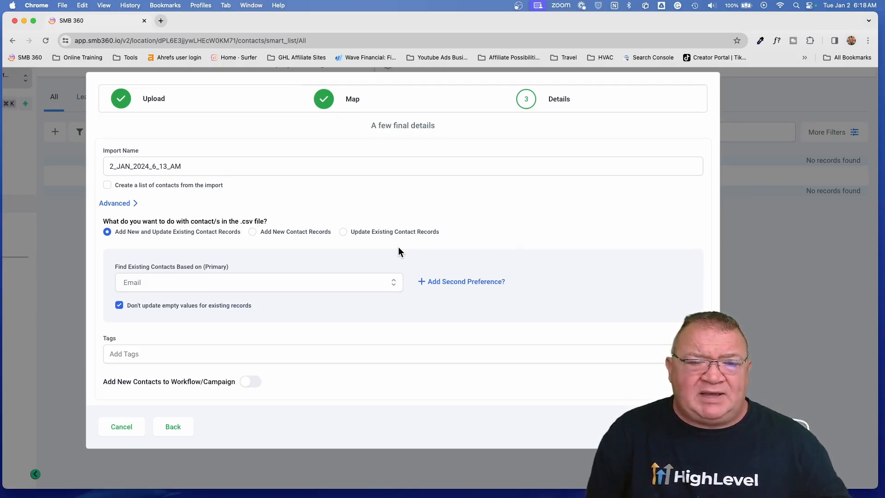
pyautogui.click(175, 281)
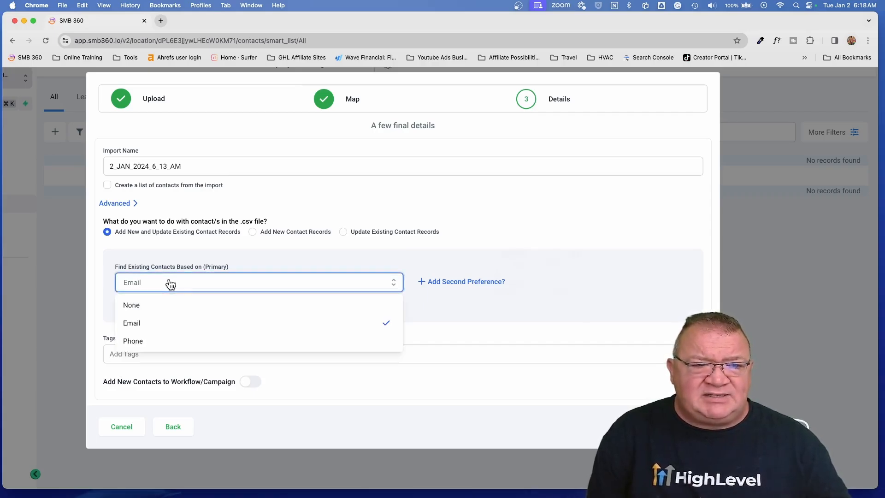
pyautogui.click(150, 305)
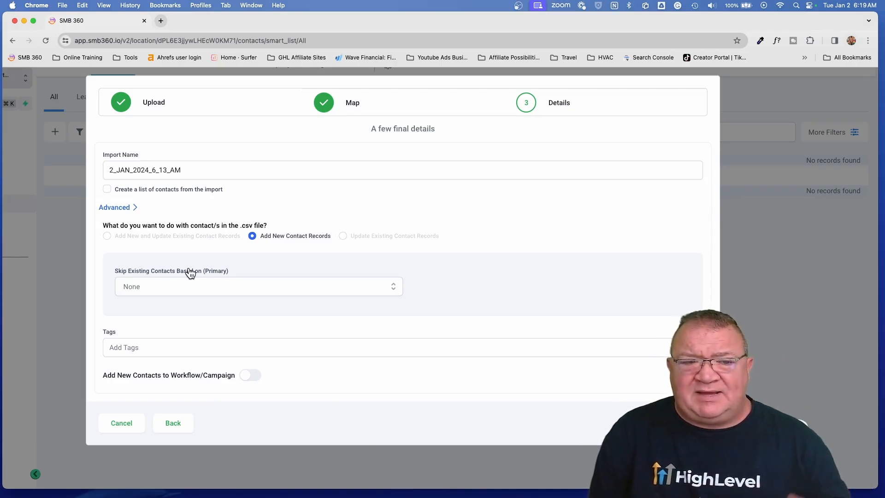
# Try adding the imported contacts to the Lead Nurture workflow, and switch the workflow option off again.
pyautogui.click(127, 348)
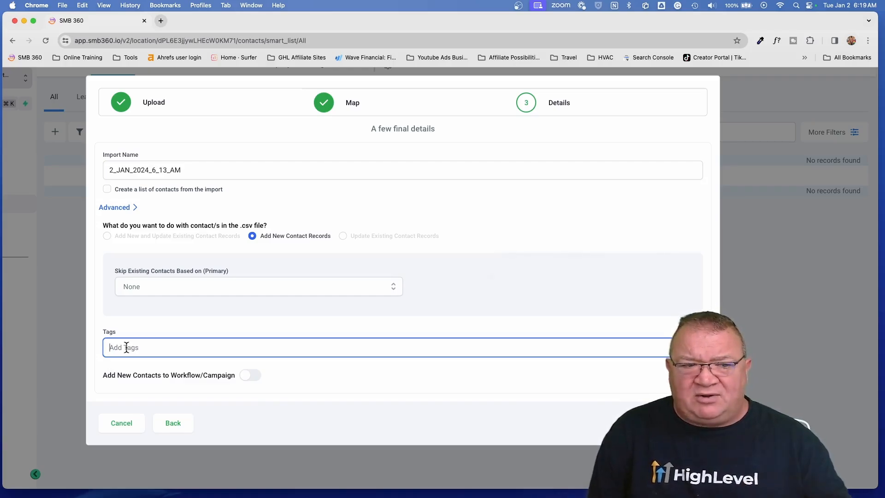
pyautogui.click(243, 375)
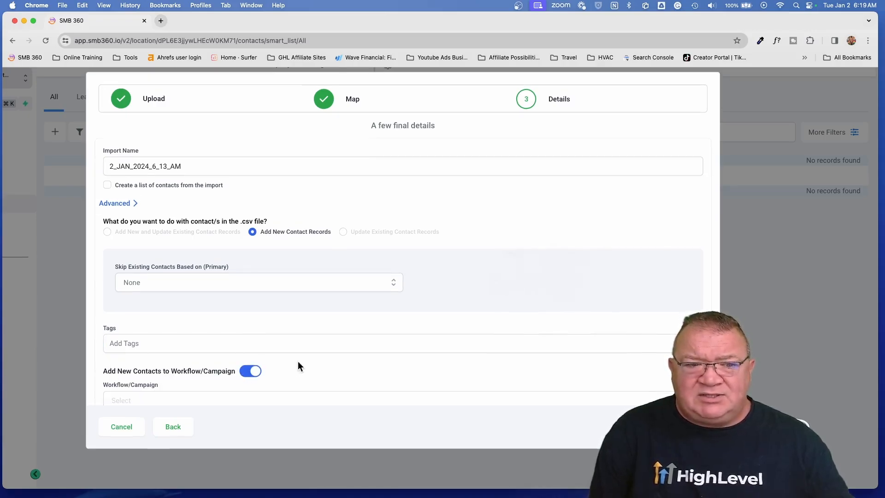
pyautogui.scroll(-2, 297, 361)
pyautogui.click(242, 376)
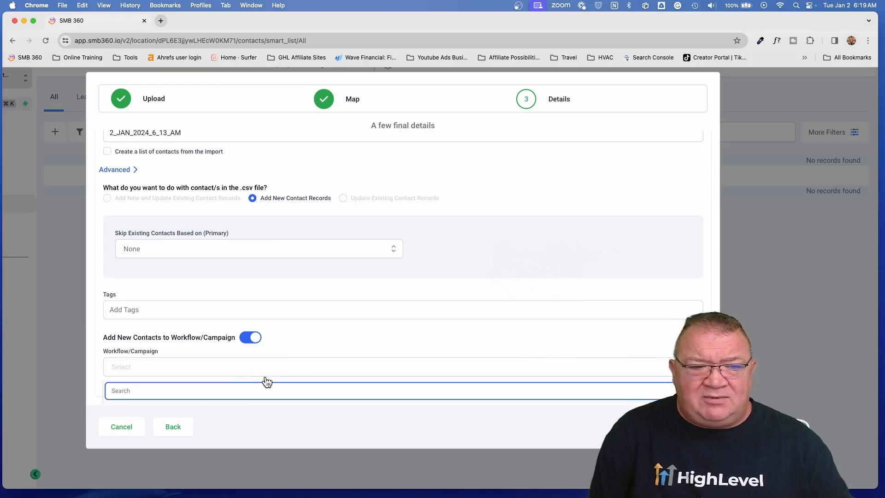
pyautogui.scroll(-8, 267, 383)
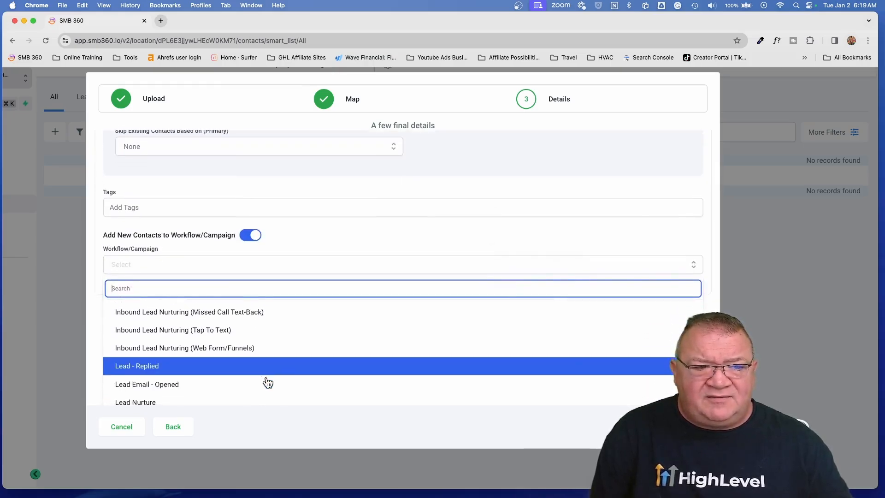
pyautogui.click(142, 364)
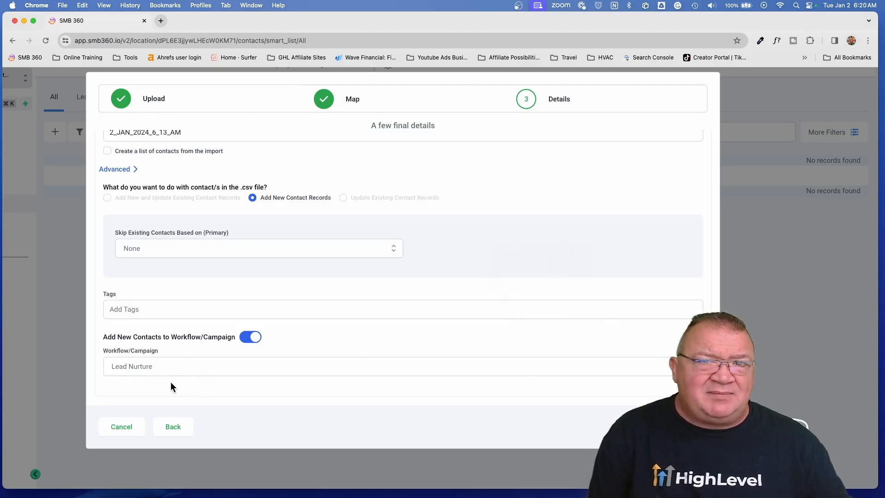
pyautogui.click(251, 336)
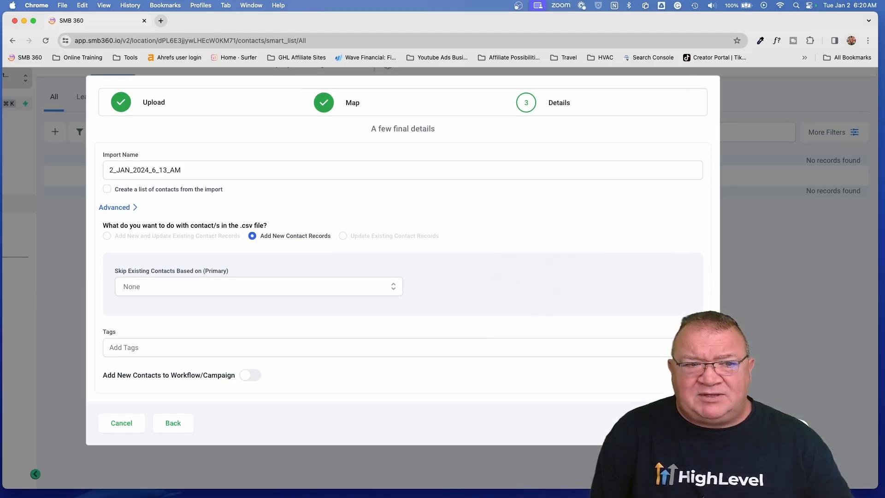
# Submit the contact import and close the processing notice and the contact filters.
pyautogui.click(685, 423)
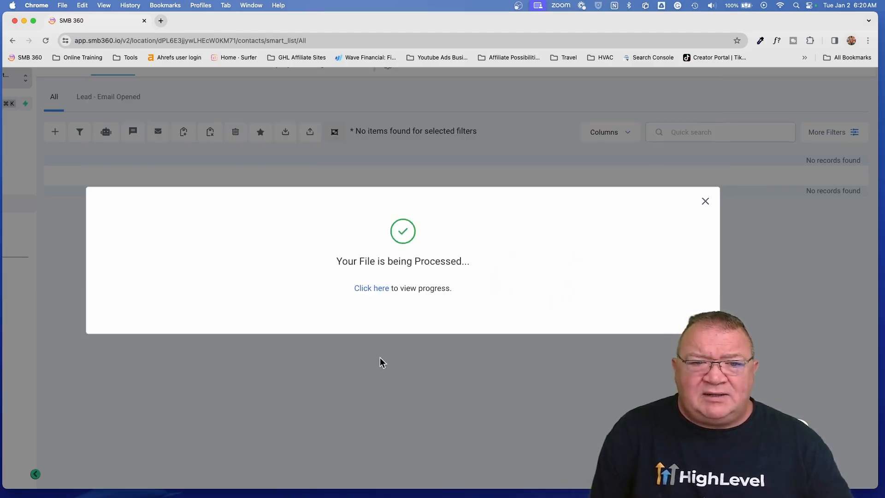
pyautogui.click(706, 201)
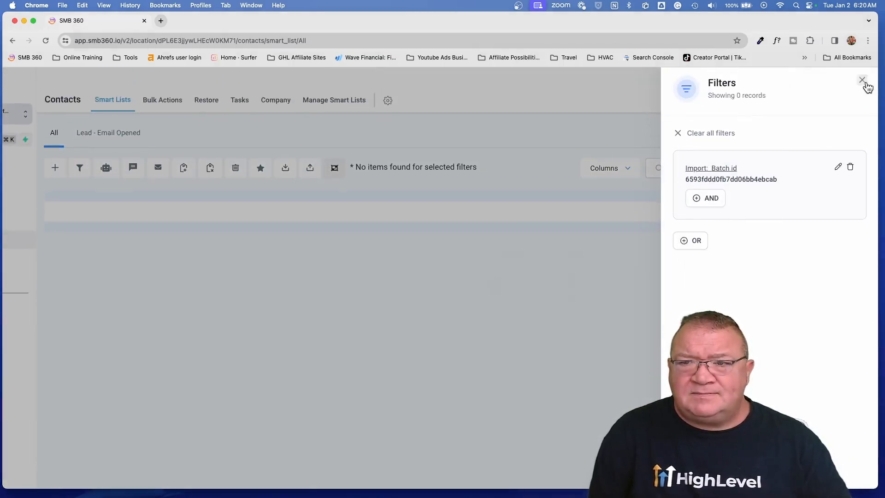
pyautogui.click(863, 83)
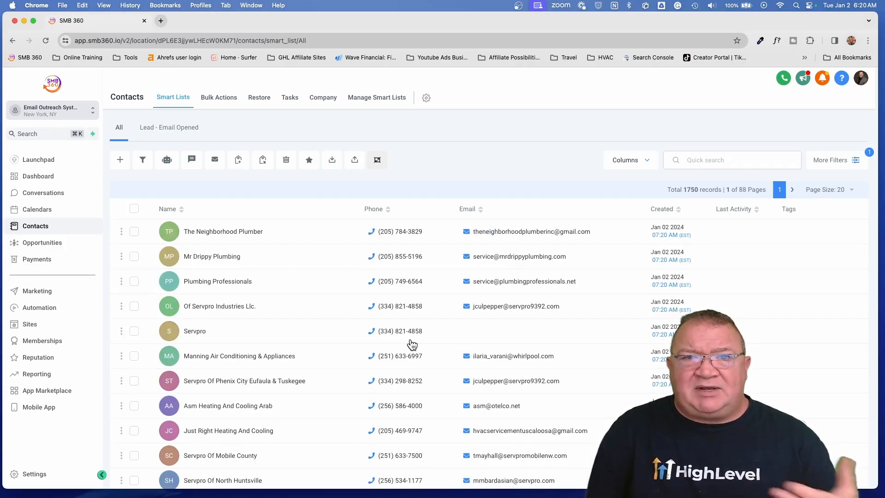
# Try selecting every contact on the page, clear the selection and reload the contact list.
pyautogui.click(134, 209)
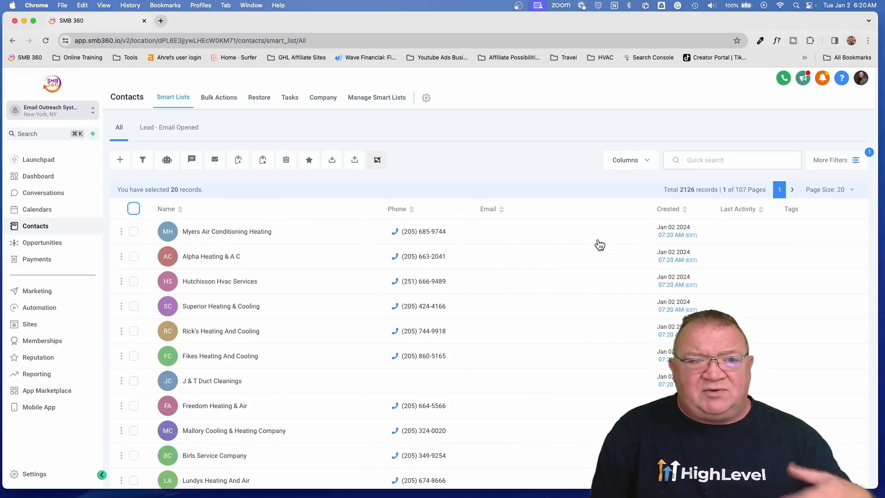
pyautogui.click(134, 209)
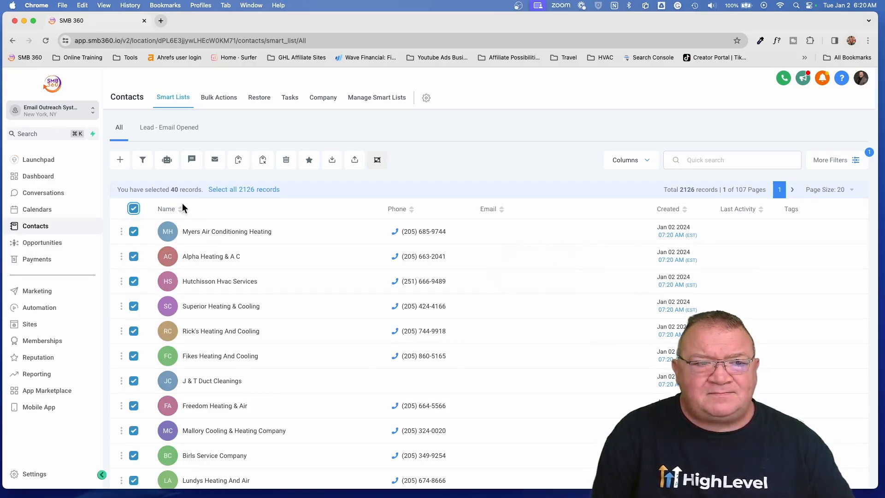
pyautogui.click(133, 210)
pyautogui.click(45, 42)
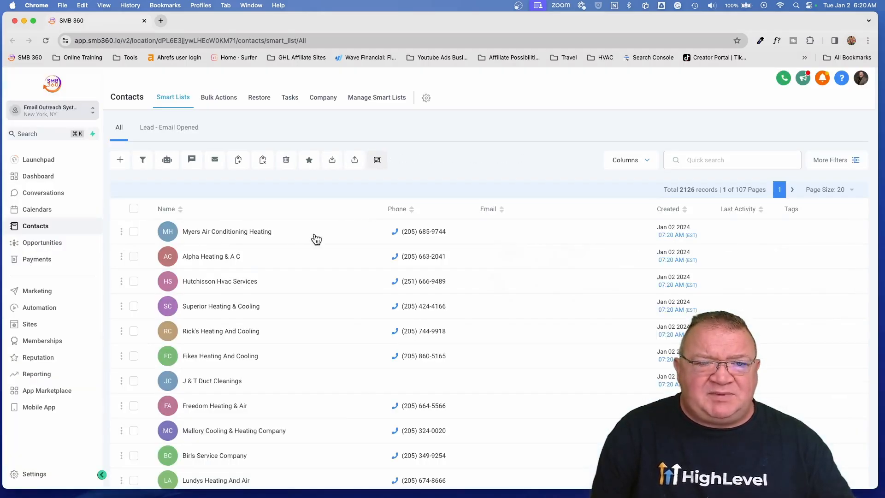
# Try to add all contacts on the first page to a campaign or workflow, cancel, and clear the selection.
pyautogui.click(133, 209)
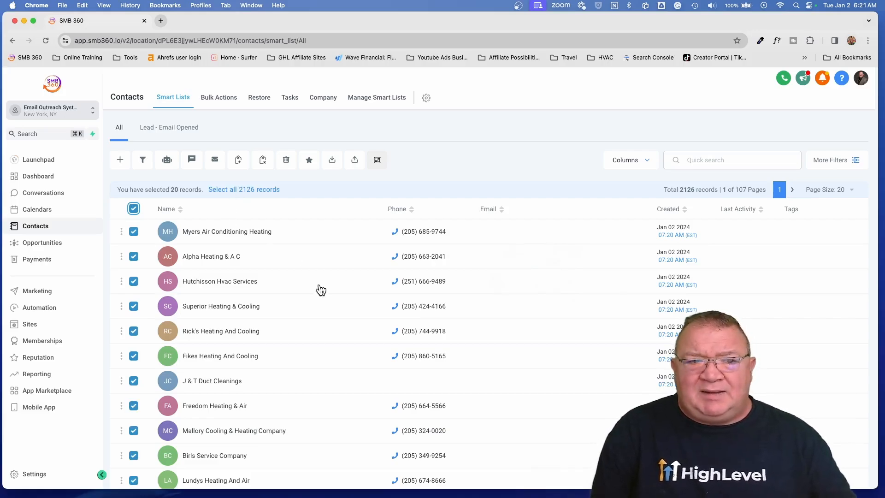
pyautogui.click(167, 160)
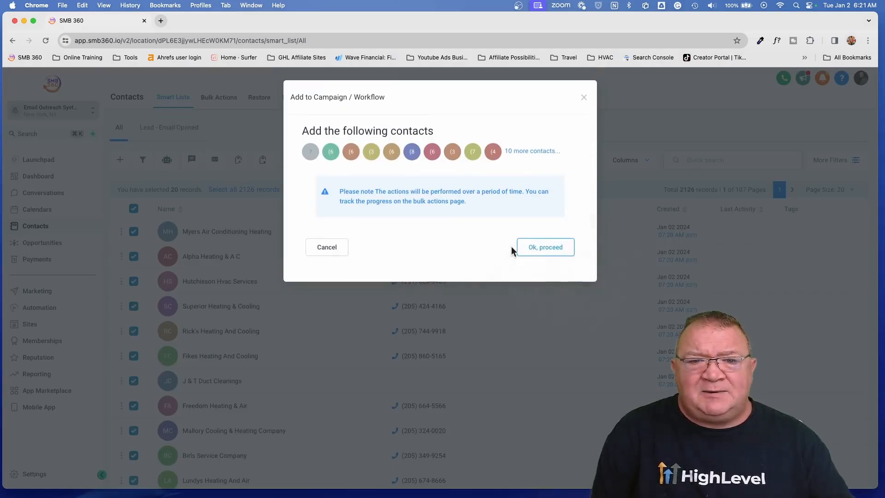
pyautogui.click(344, 197)
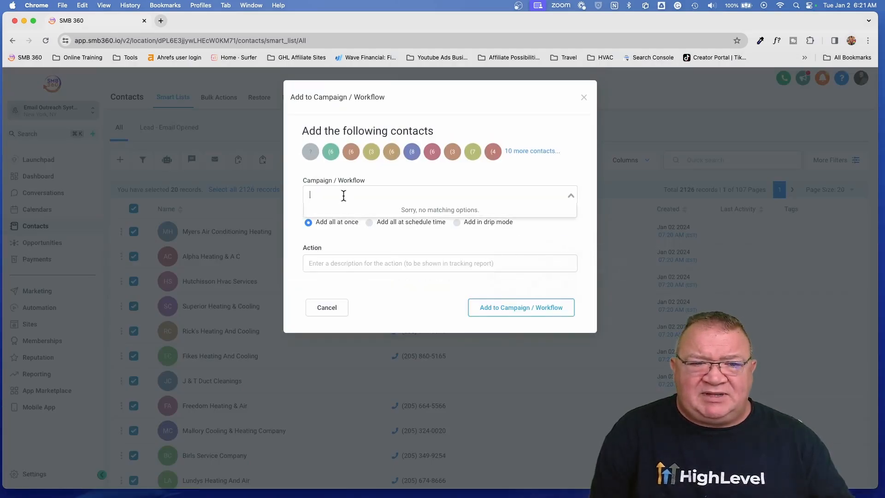
pyautogui.click(546, 181)
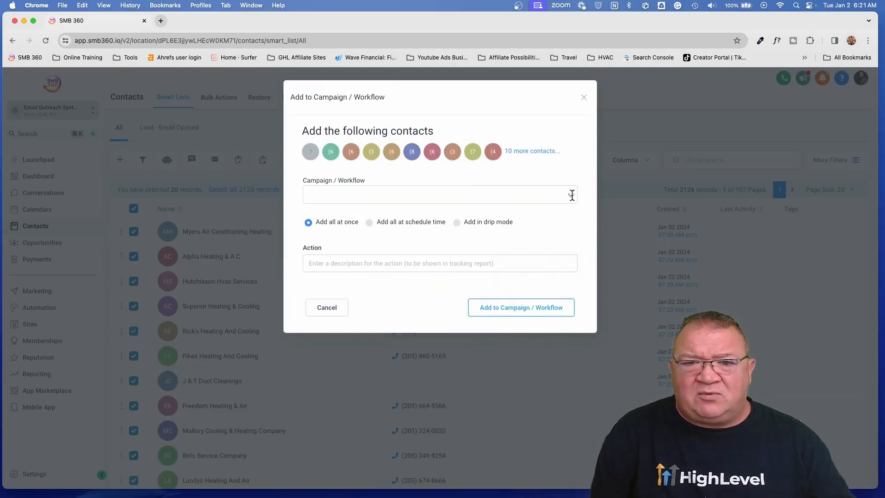
pyautogui.click(572, 195)
pyautogui.click(572, 176)
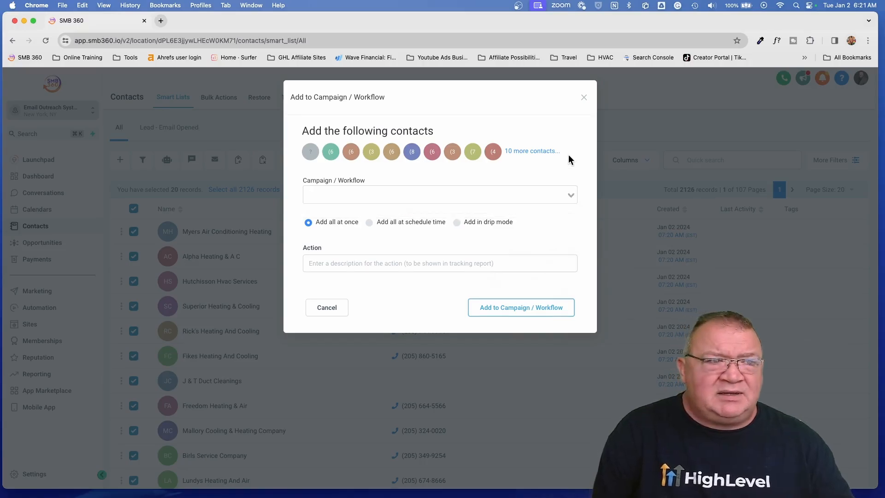
pyautogui.click(583, 97)
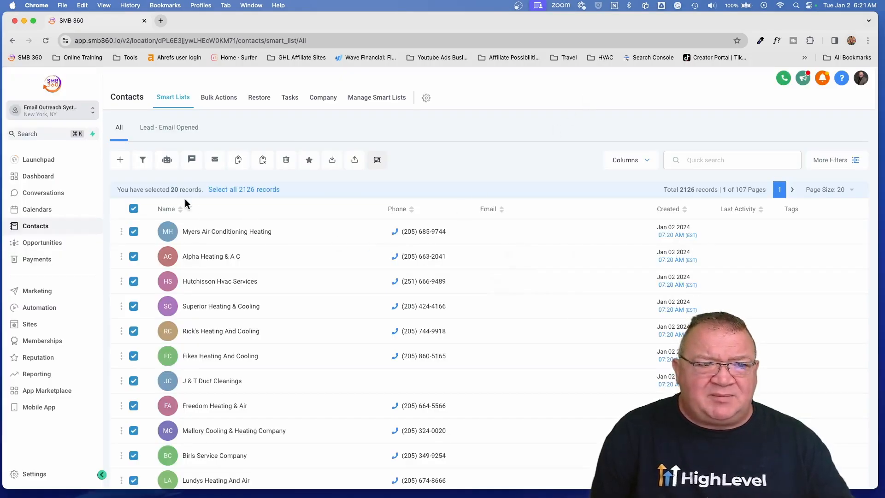
pyautogui.click(167, 161)
pyautogui.click(543, 248)
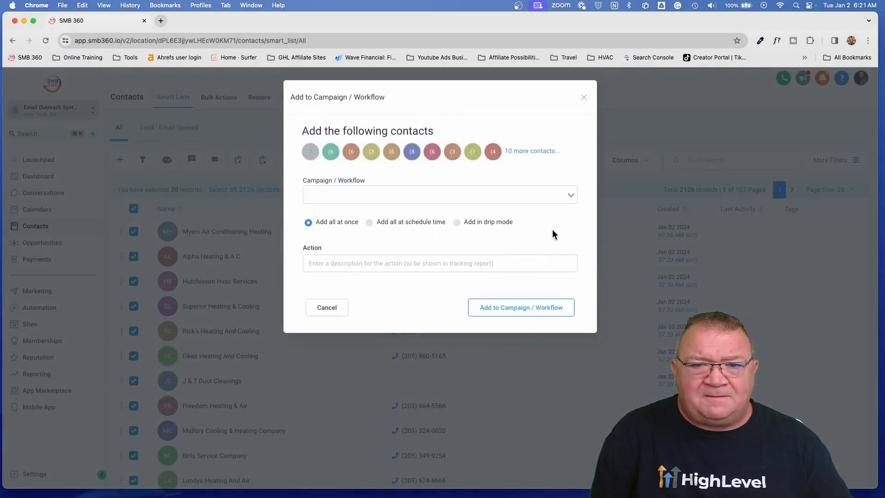
pyautogui.click(583, 98)
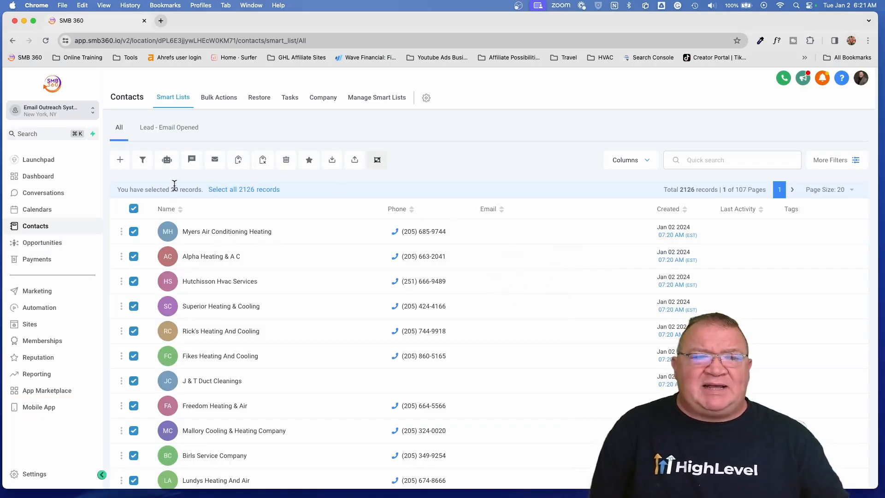
pyautogui.click(134, 208)
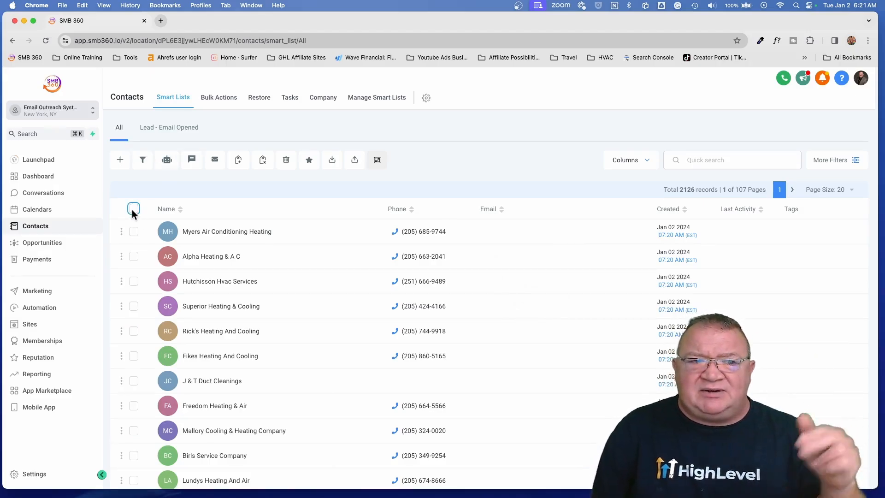
# Try to add only the first three contacts in the list to a campaign or workflow, cancel, and deselect them.
pyautogui.click(134, 231)
pyautogui.click(133, 256)
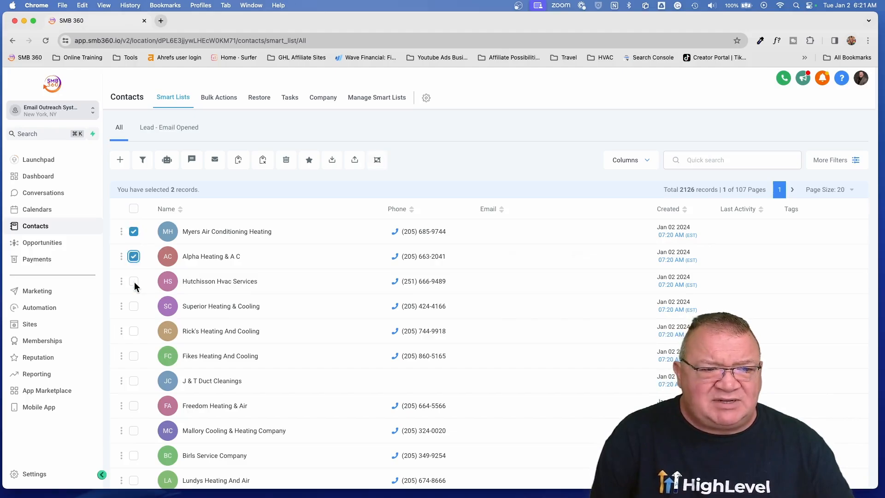
pyautogui.click(133, 281)
pyautogui.click(167, 159)
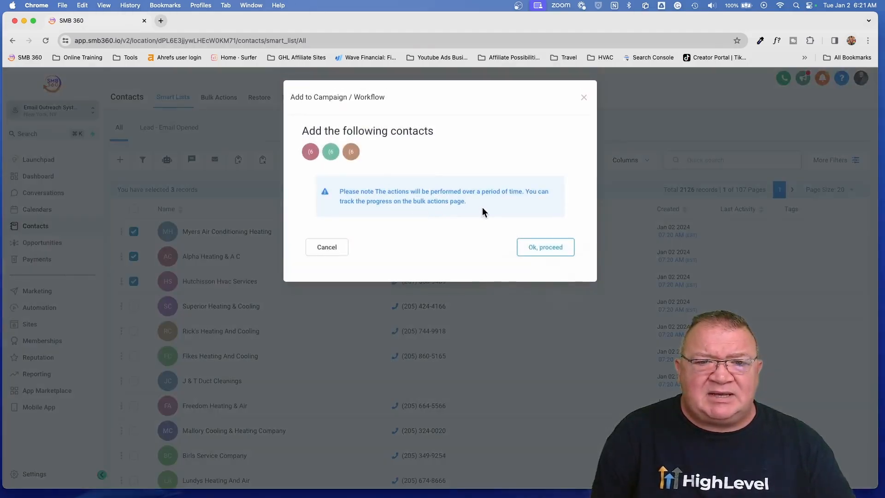
pyautogui.click(545, 247)
pyautogui.click(571, 198)
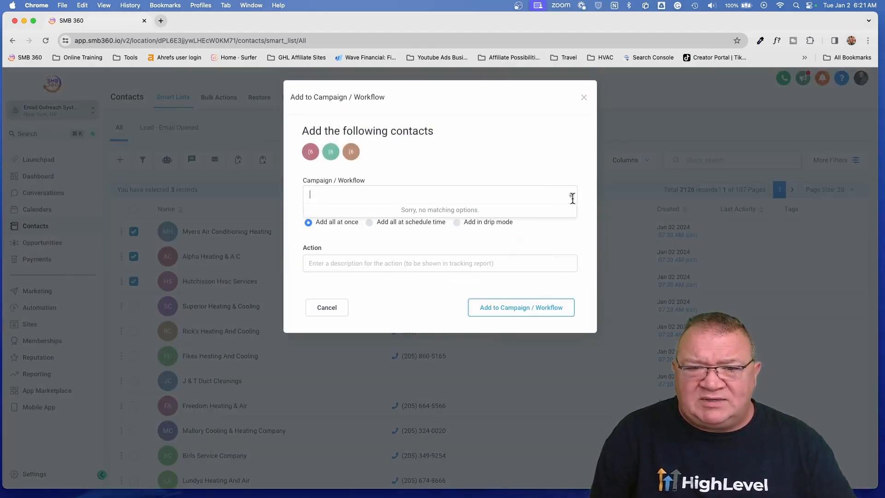
pyautogui.click(564, 243)
pyautogui.click(327, 308)
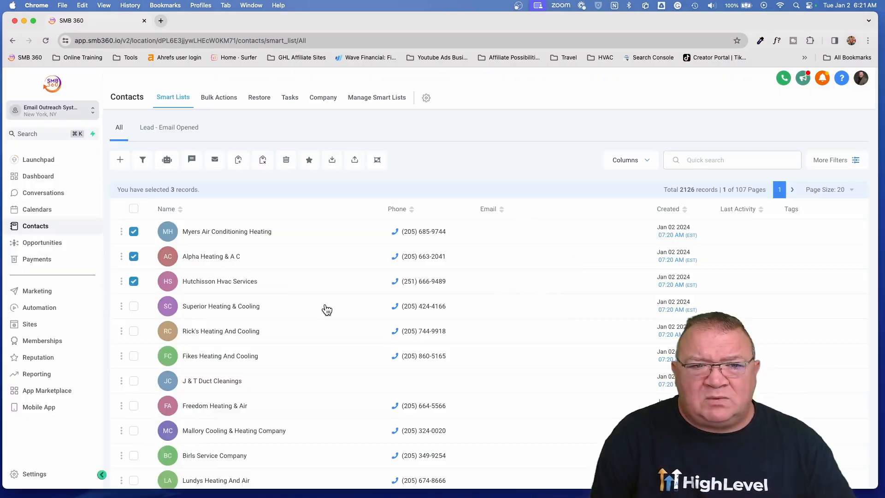
pyautogui.click(133, 232)
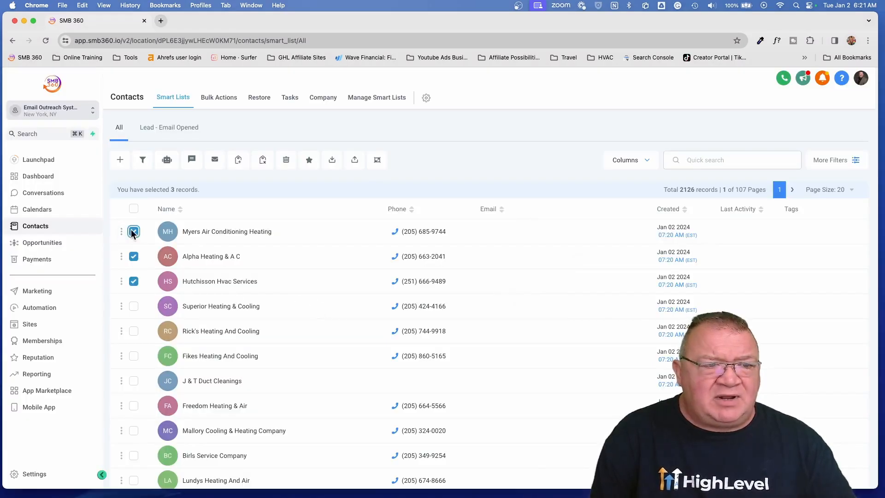
pyautogui.click(134, 256)
pyautogui.click(133, 281)
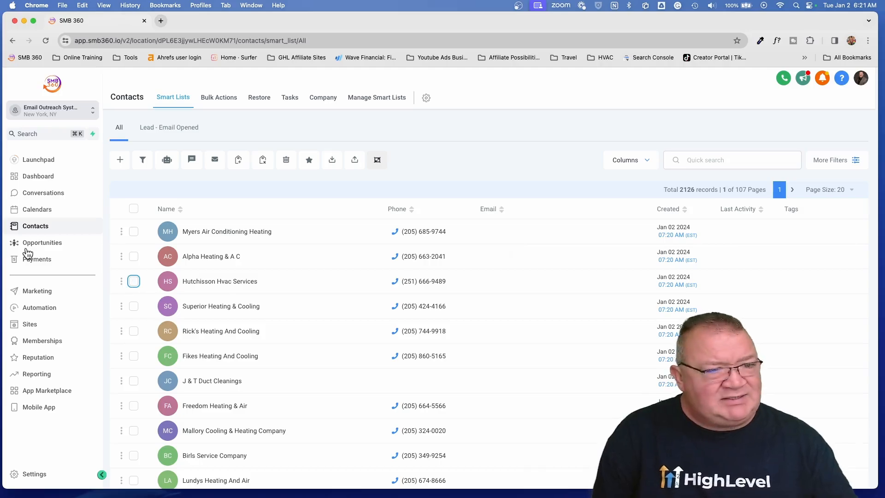
# Open the Lead Nurture workflow from the Lead Nurture folder in the automations.
pyautogui.click(40, 307)
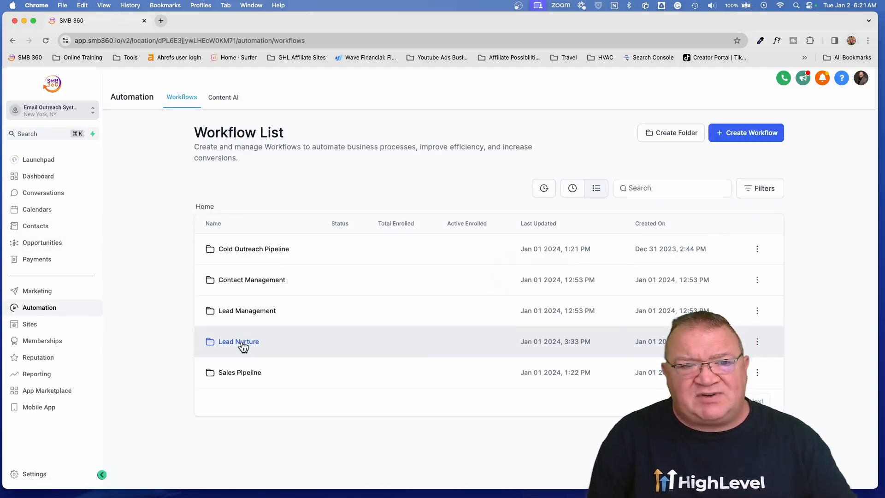
pyautogui.click(240, 342)
pyautogui.click(236, 315)
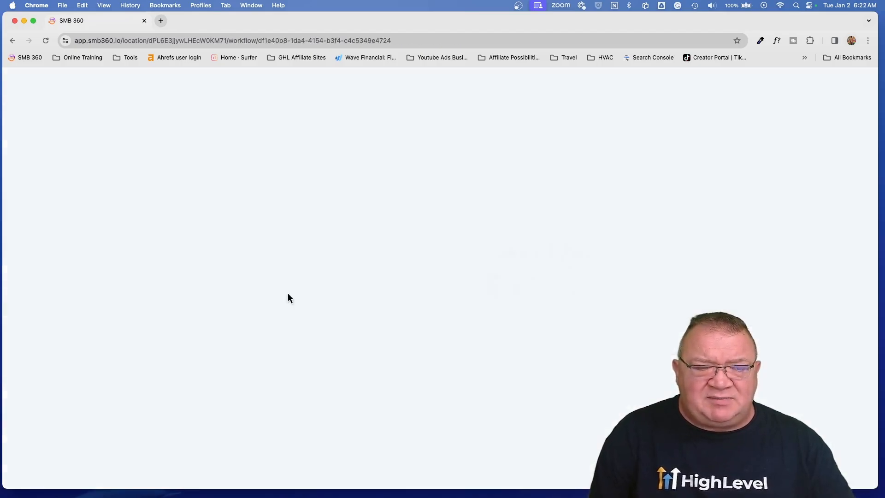
# Try to publish the Lead Nurture workflow and look at its Assign To User action without changing it.
pyautogui.click(829, 104)
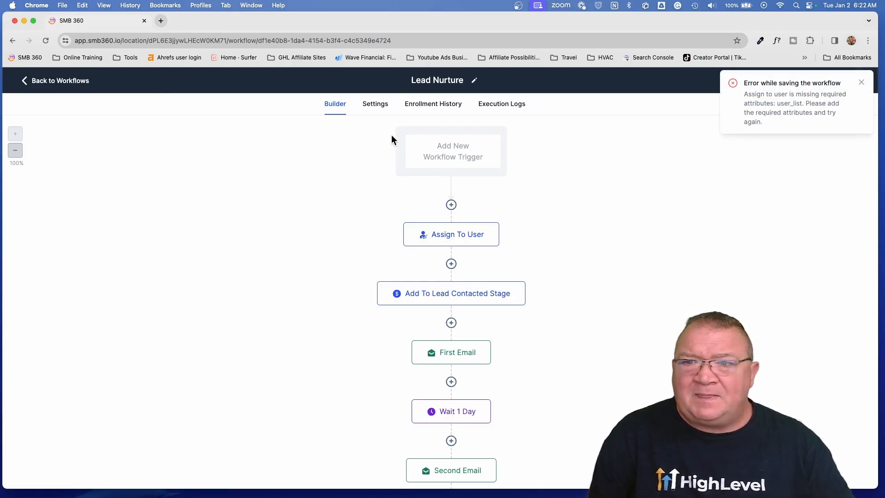
pyautogui.click(860, 82)
pyautogui.click(462, 235)
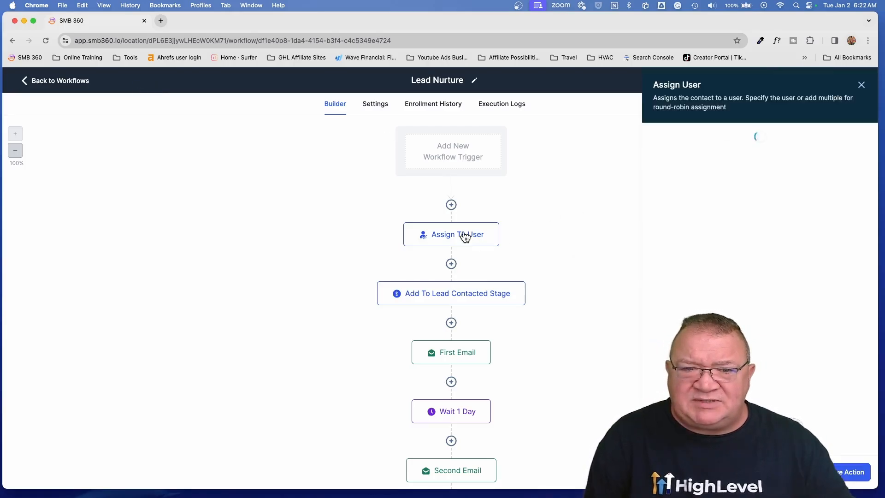
pyautogui.click(798, 472)
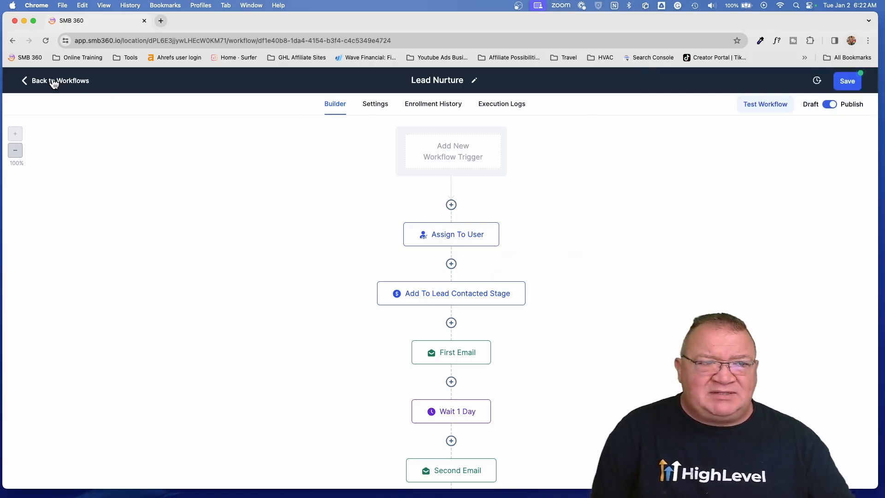
# Set the Lead Nurture workflow back to Draft, save it and return to the contacts.
pyautogui.click(827, 105)
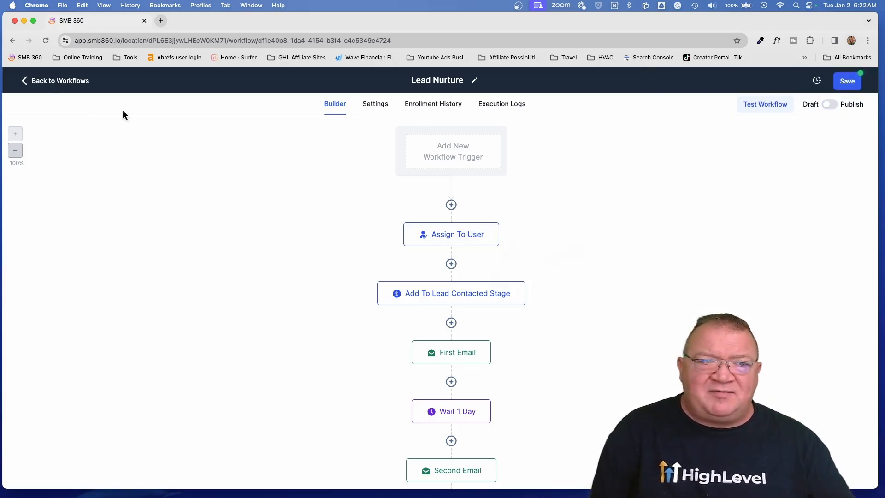
pyautogui.click(847, 82)
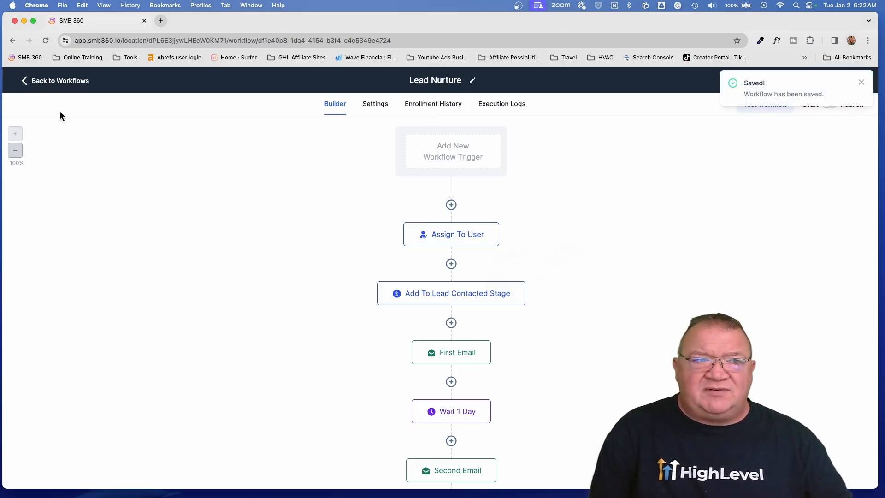
pyautogui.click(42, 81)
pyautogui.click(33, 226)
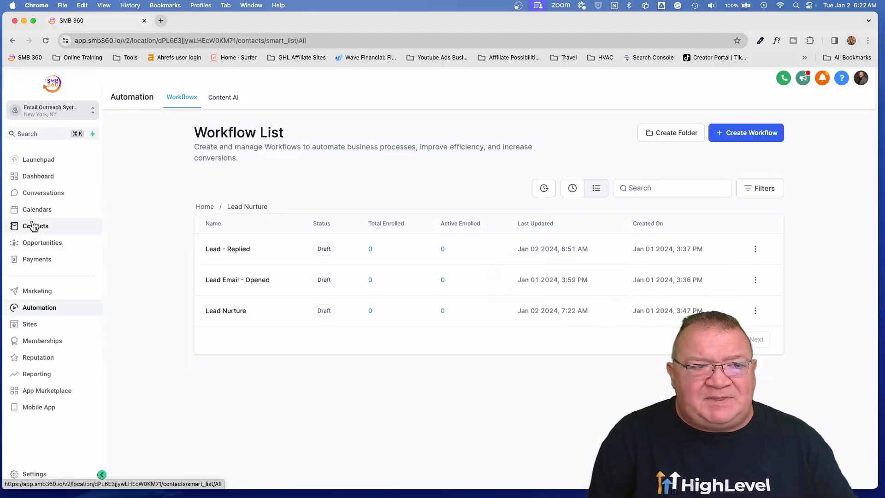